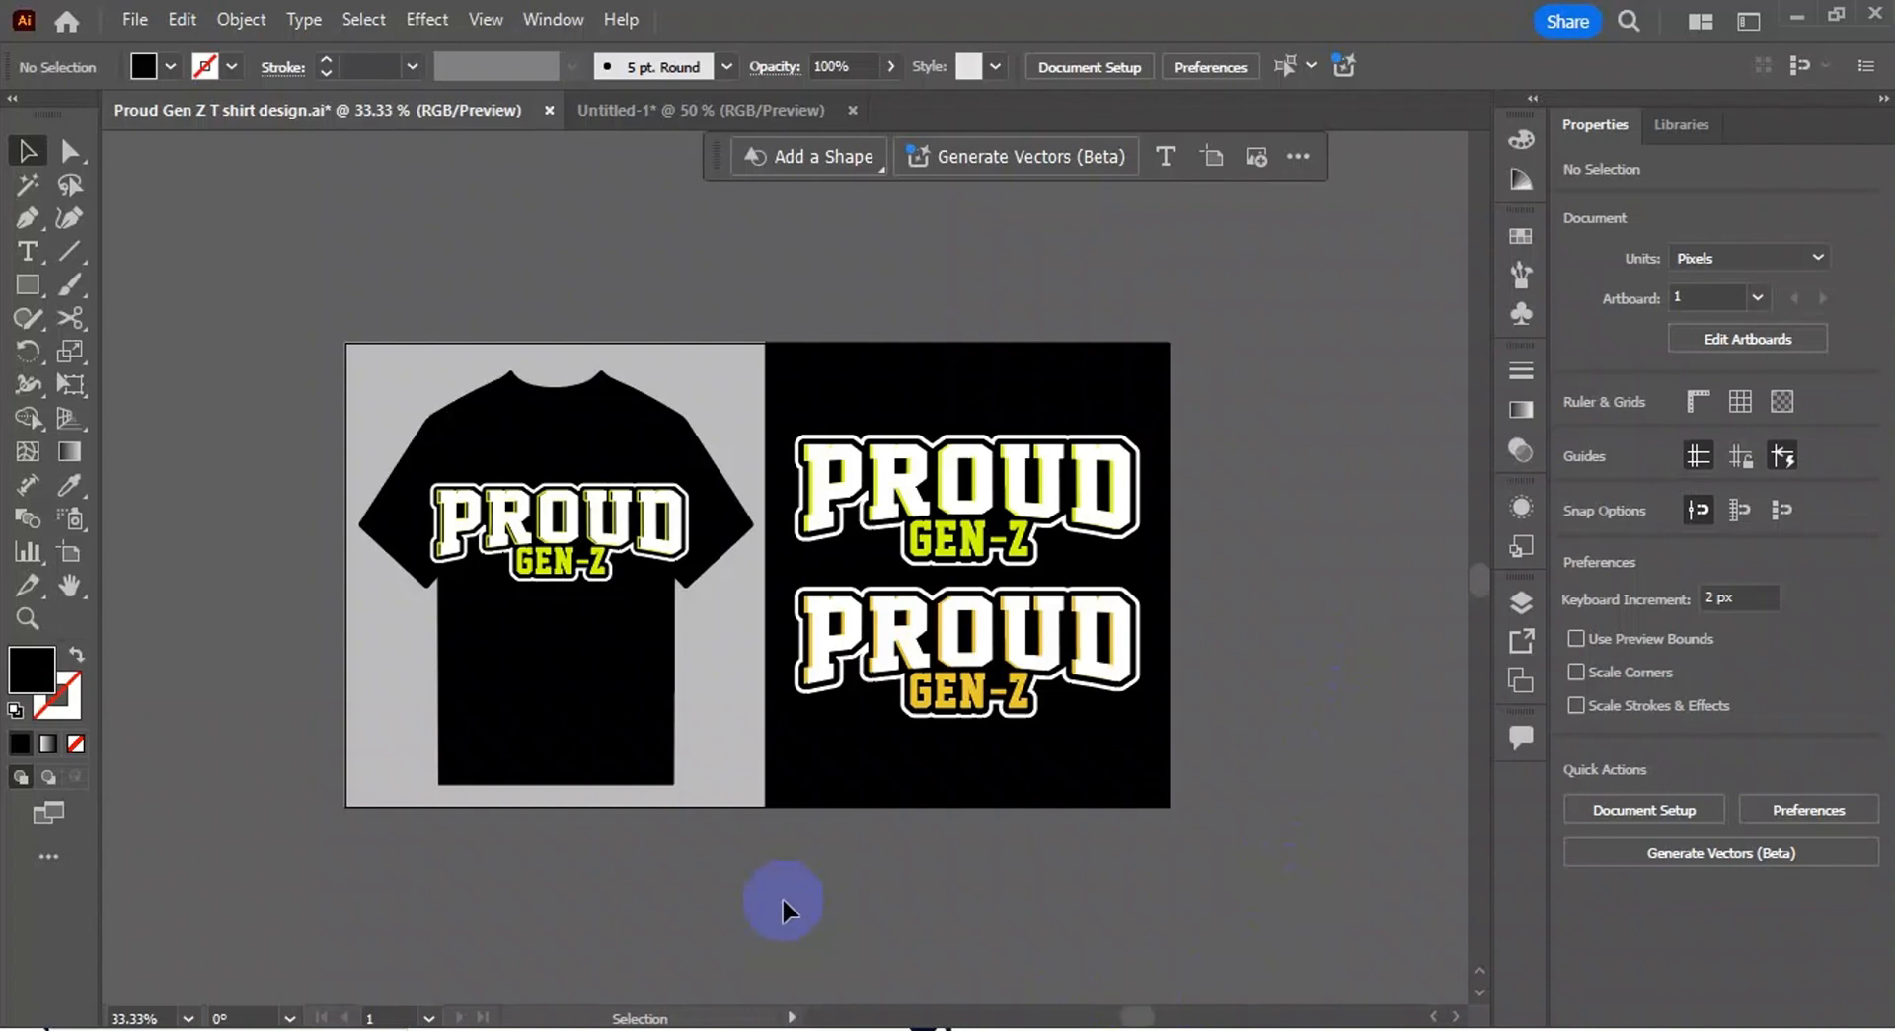
Step: In the Untitled-1 document, add the text "PROUD" on the artboard at 70 pt
{"action": "left_click", "coordinate": [647, 113]}
{"action": "left_click", "coordinate": [741, 676]}
{"action": "key", "text": "t"}
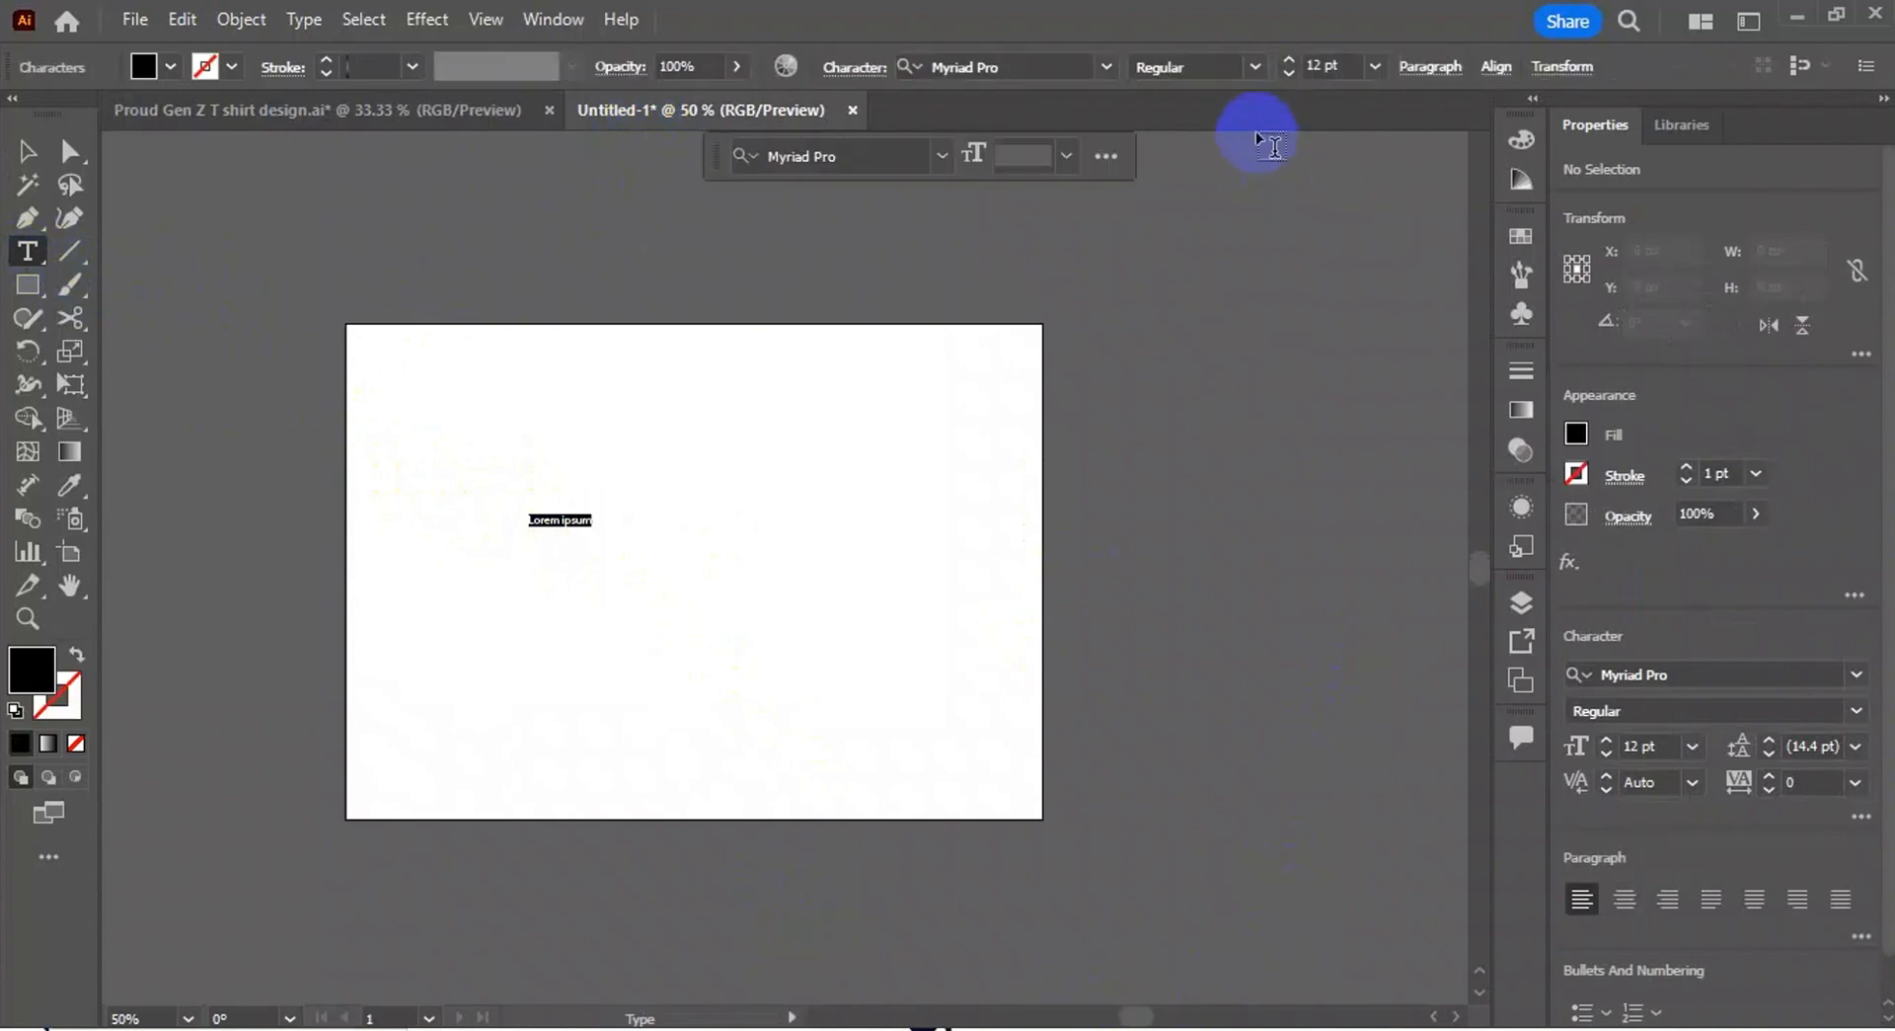
{"action": "left_click", "coordinate": [1287, 66]}
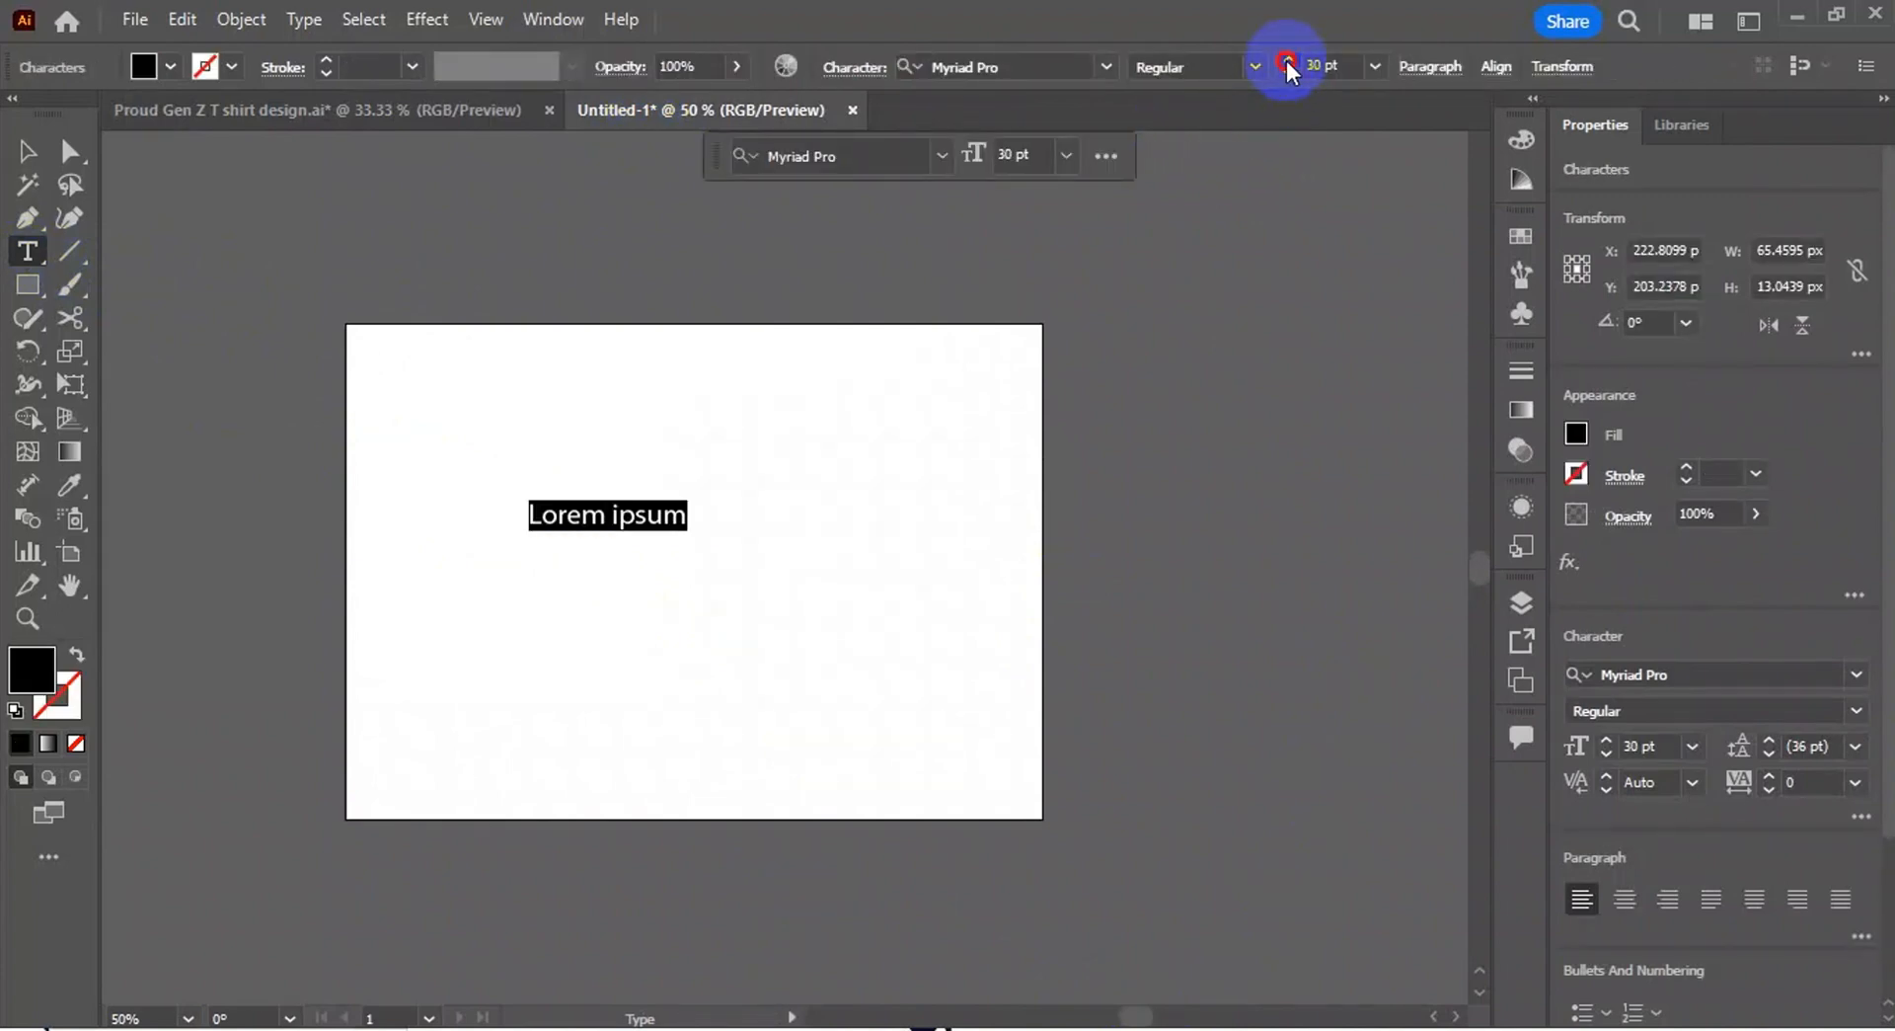
{"action": "type", "text": "PROUD"}
{"action": "key", "text": "Escape"}
Step: Duplicate the PROUD text directly below itself and change the copy's wording to "GEN"
{"action": "left_click_drag", "start_coordinate": [618, 499], "coordinate": [633, 565]}
{"action": "double_click", "coordinate": [632, 564]}
{"action": "double_click", "coordinate": [637, 559]}
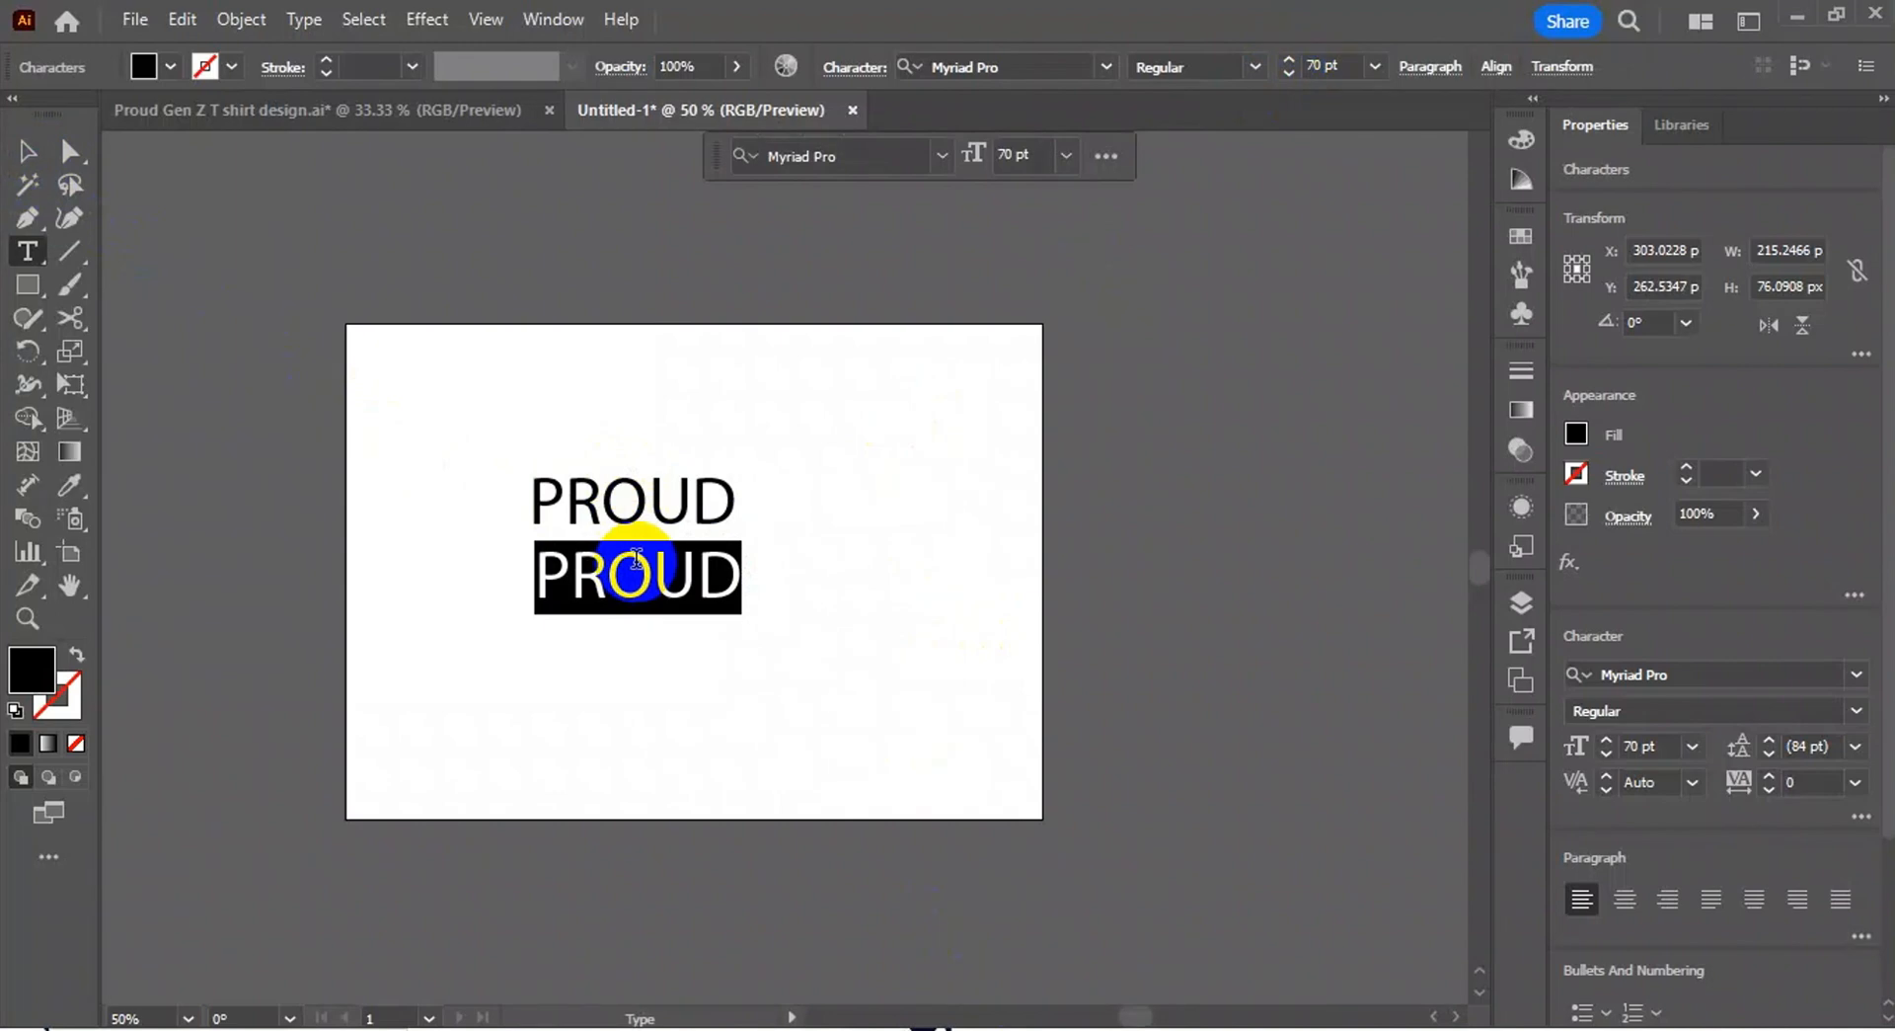
{"action": "type", "text": "GEN"}
{"action": "key", "text": "Escape"}
Step: Duplicate the GEN text, change the copy to "Z" and place it beside GEN on the same line
{"action": "left_click_drag", "start_coordinate": [637, 559], "coordinate": [626, 660]}
{"action": "double_click", "coordinate": [626, 659]}
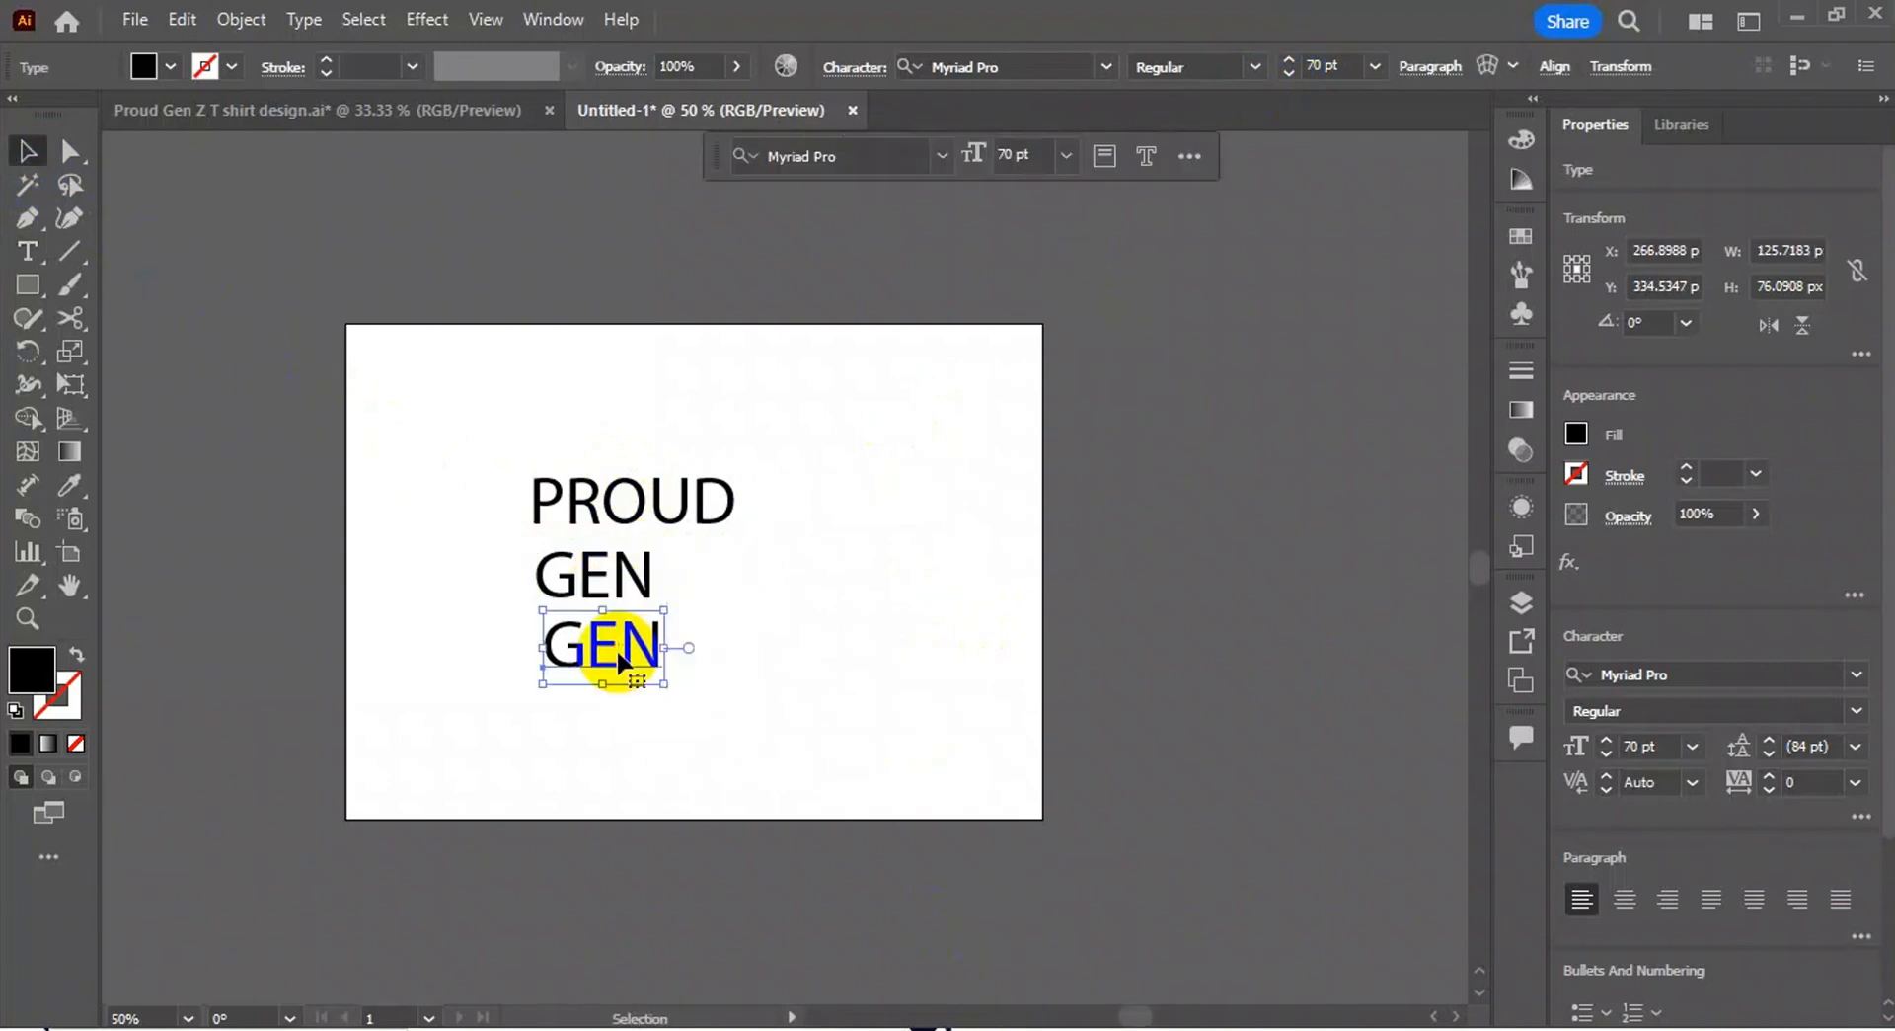
{"action": "double_click", "coordinate": [626, 660]}
{"action": "type", "text": "Z"}
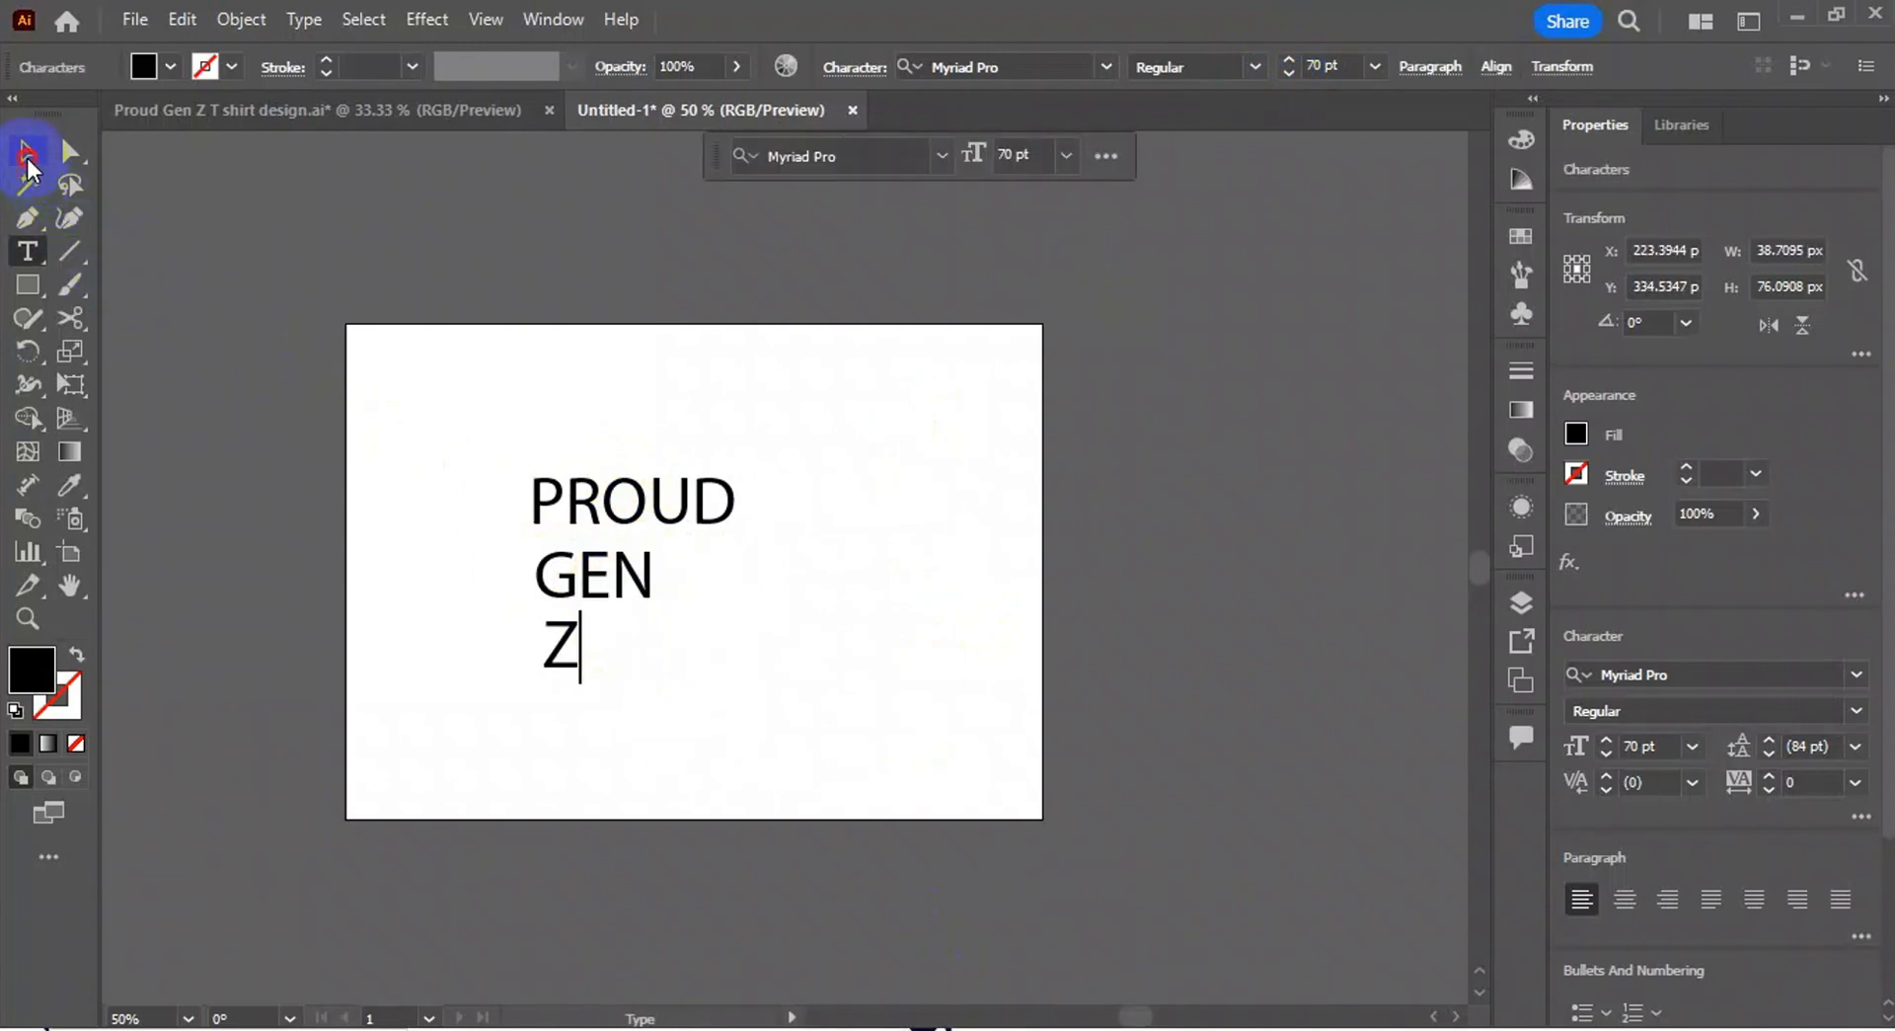
{"action": "left_click", "coordinate": [26, 153]}
{"action": "scroll", "coordinate": [588, 570], "scroll_direction": "up", "scroll_amount": 1}
{"action": "left_click_drag", "start_coordinate": [561, 681], "coordinate": [732, 583]}
{"action": "scroll", "coordinate": [677, 526], "scroll_direction": "up", "scroll_amount": 1}
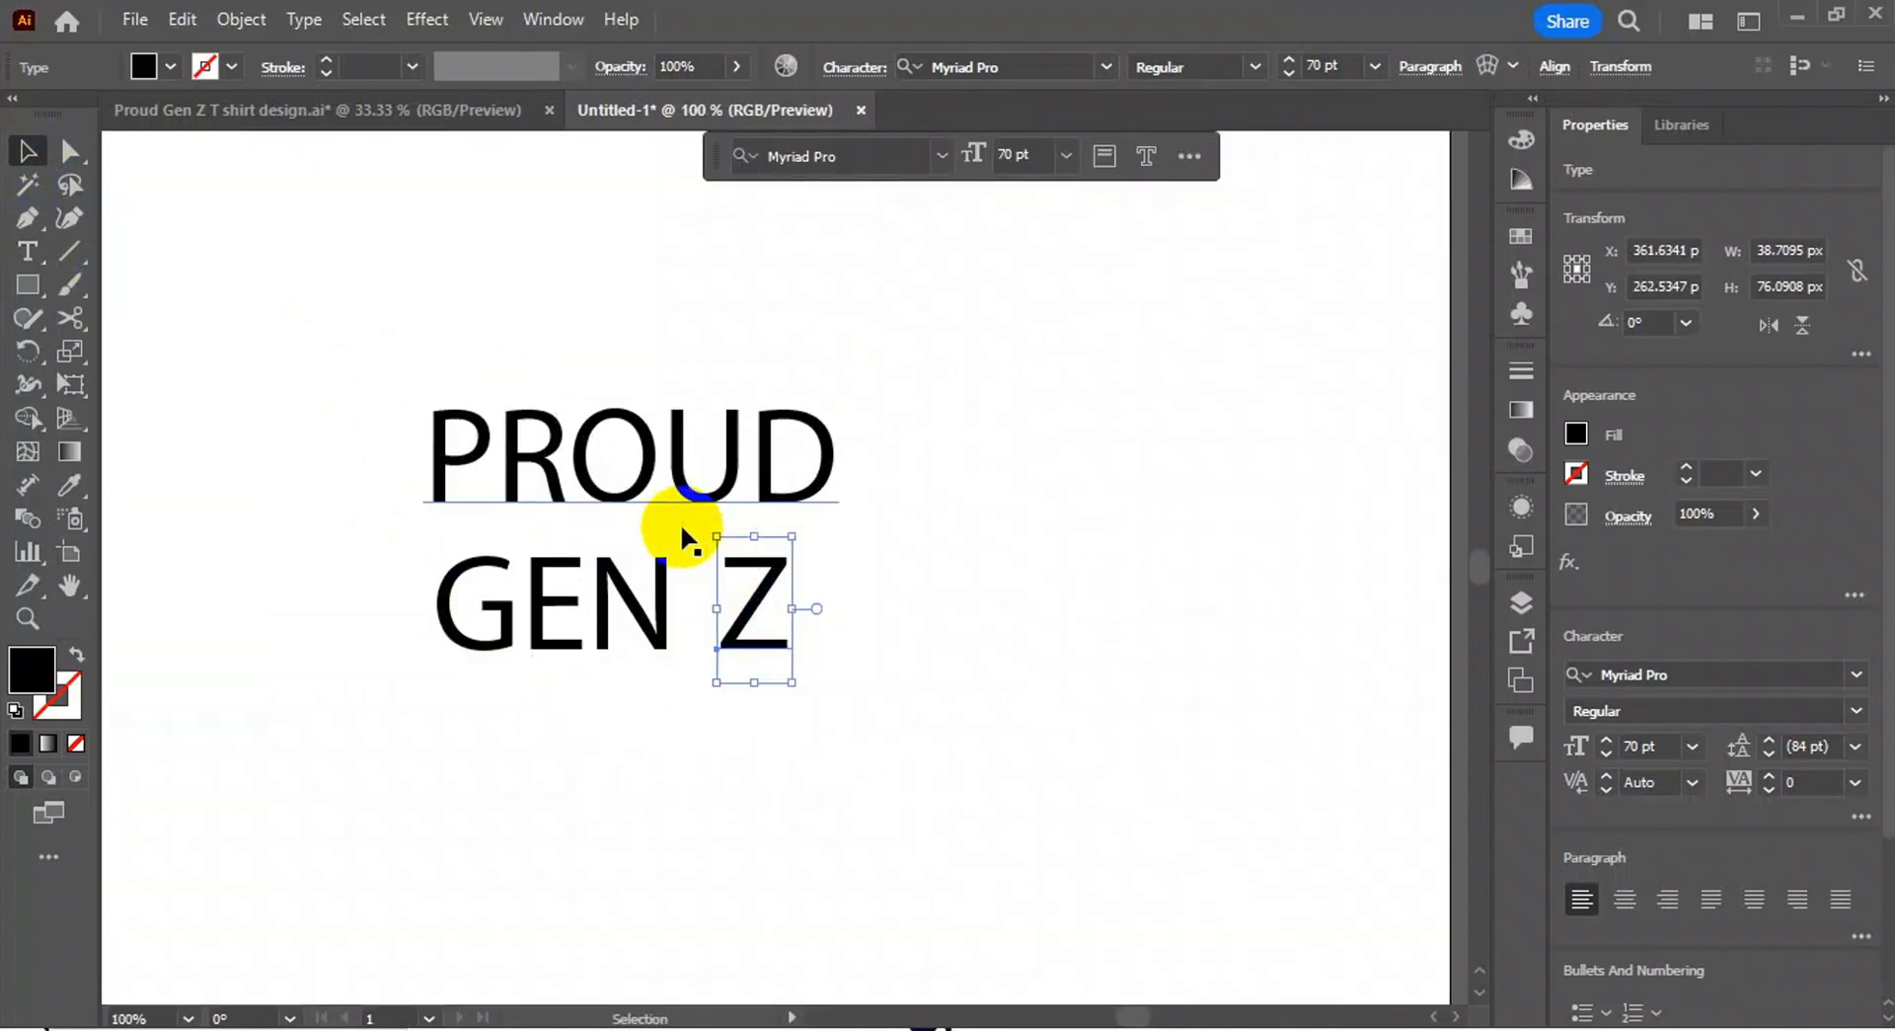
Step: Set the font of the PROUD, GEN and Z texts to Academic M54
{"action": "left_click", "coordinate": [486, 430]}
{"action": "left_click_drag", "start_coordinate": [335, 352], "coordinate": [862, 689]}
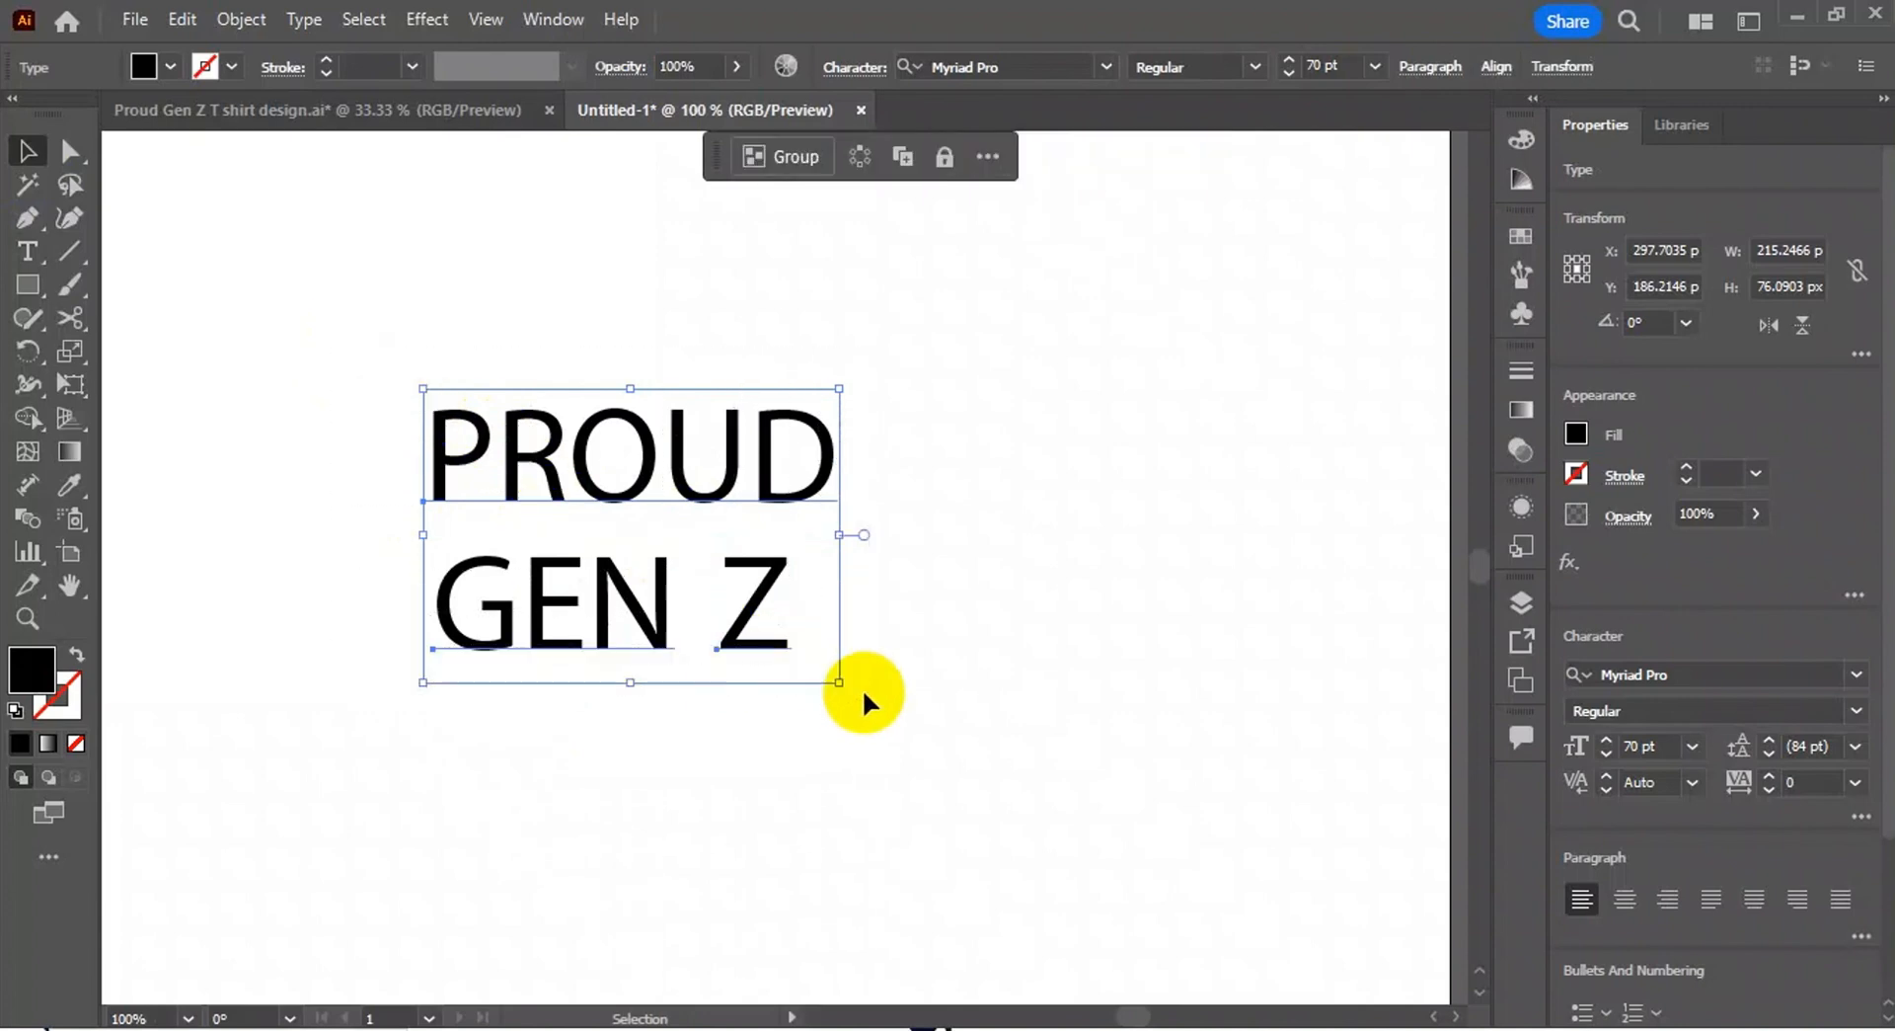
{"action": "left_click", "coordinate": [1017, 63]}
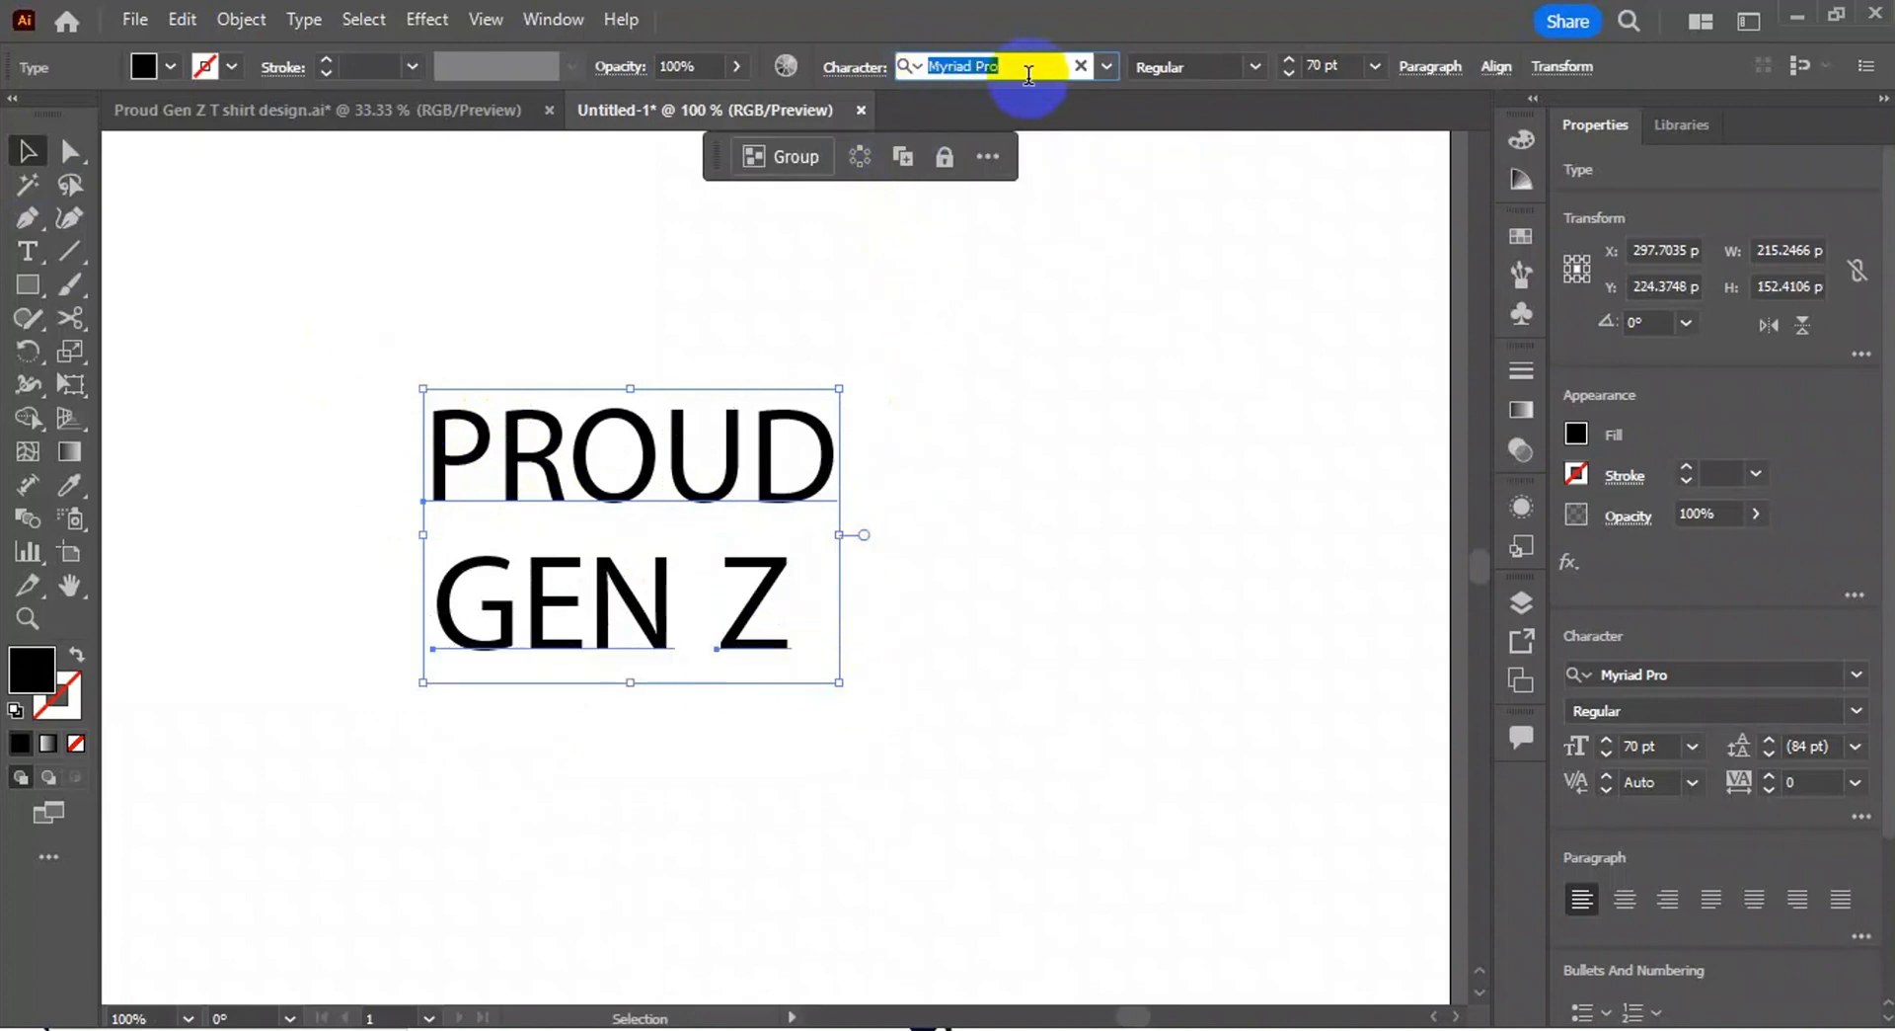
{"action": "type", "text": "ACA"}
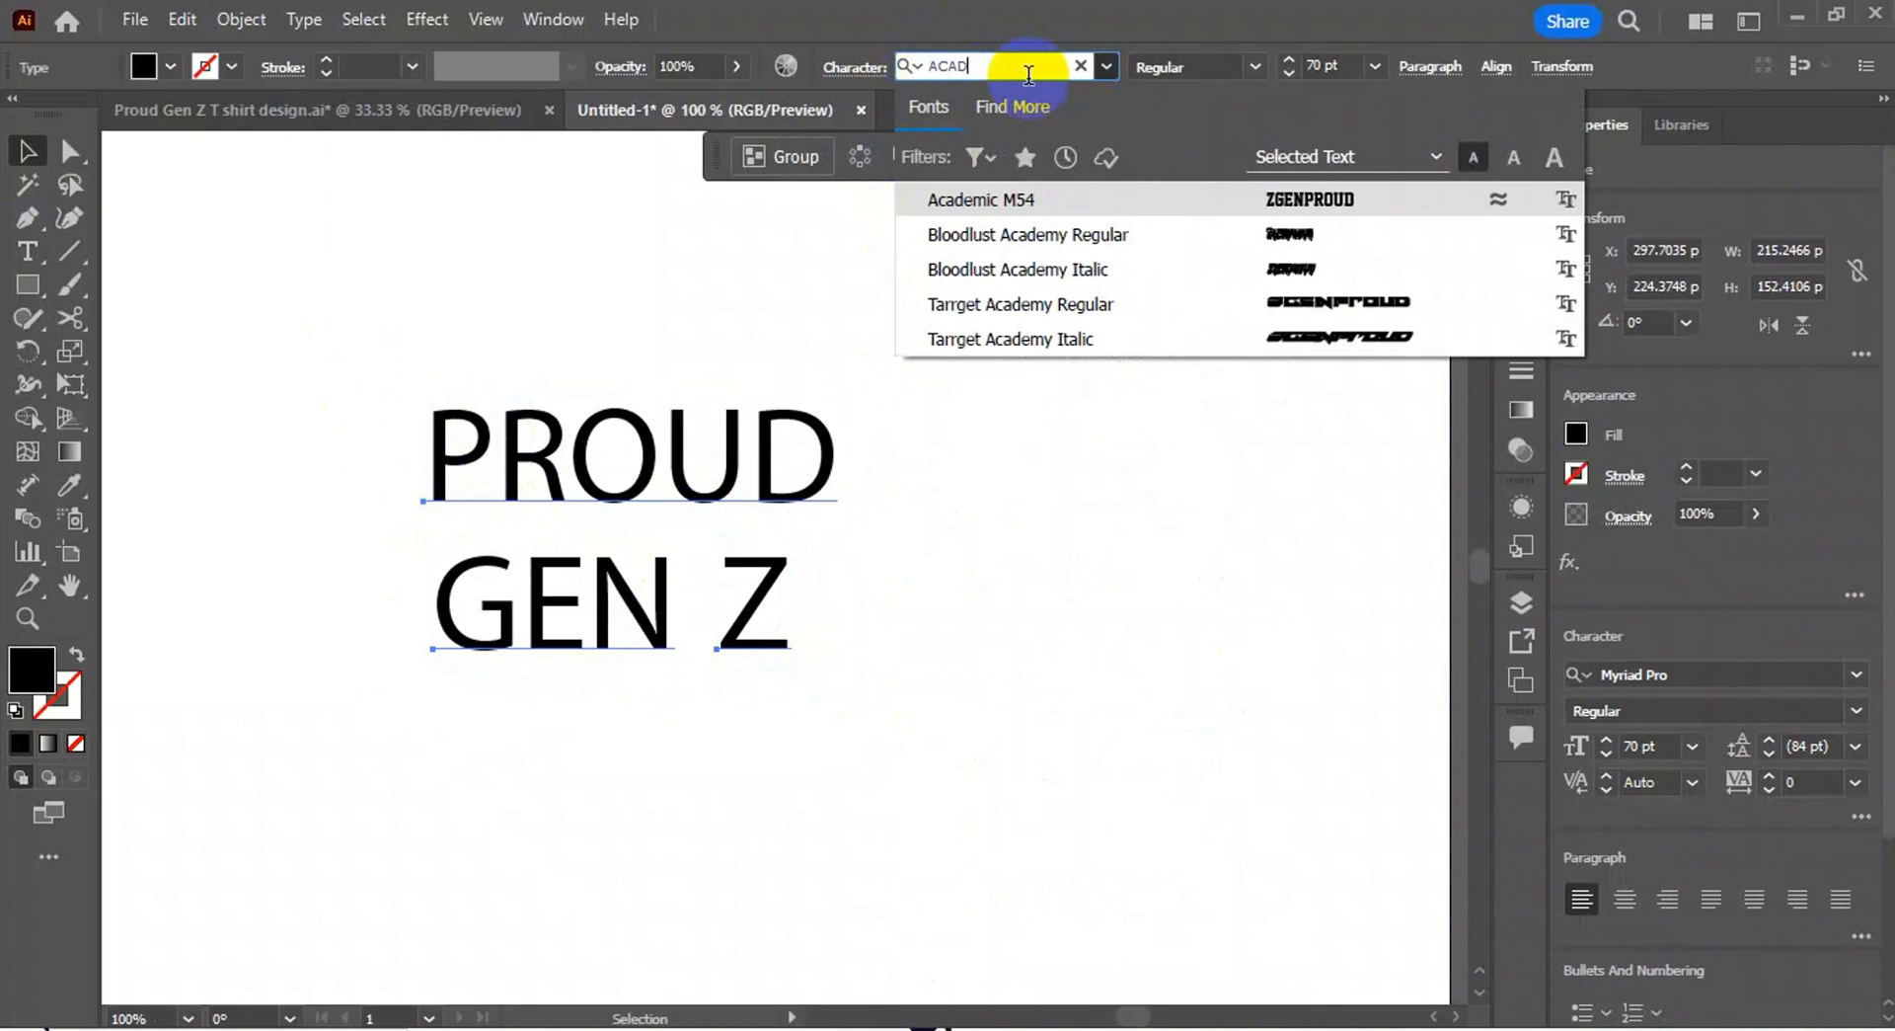
{"action": "type", "text": "D"}
{"action": "left_click", "coordinate": [1065, 200]}
Step: Convert the PROUD, GEN and Z texts to outlines
{"action": "left_click_drag", "start_coordinate": [939, 659], "coordinate": [1024, 704]}
{"action": "right_click", "coordinate": [775, 442]}
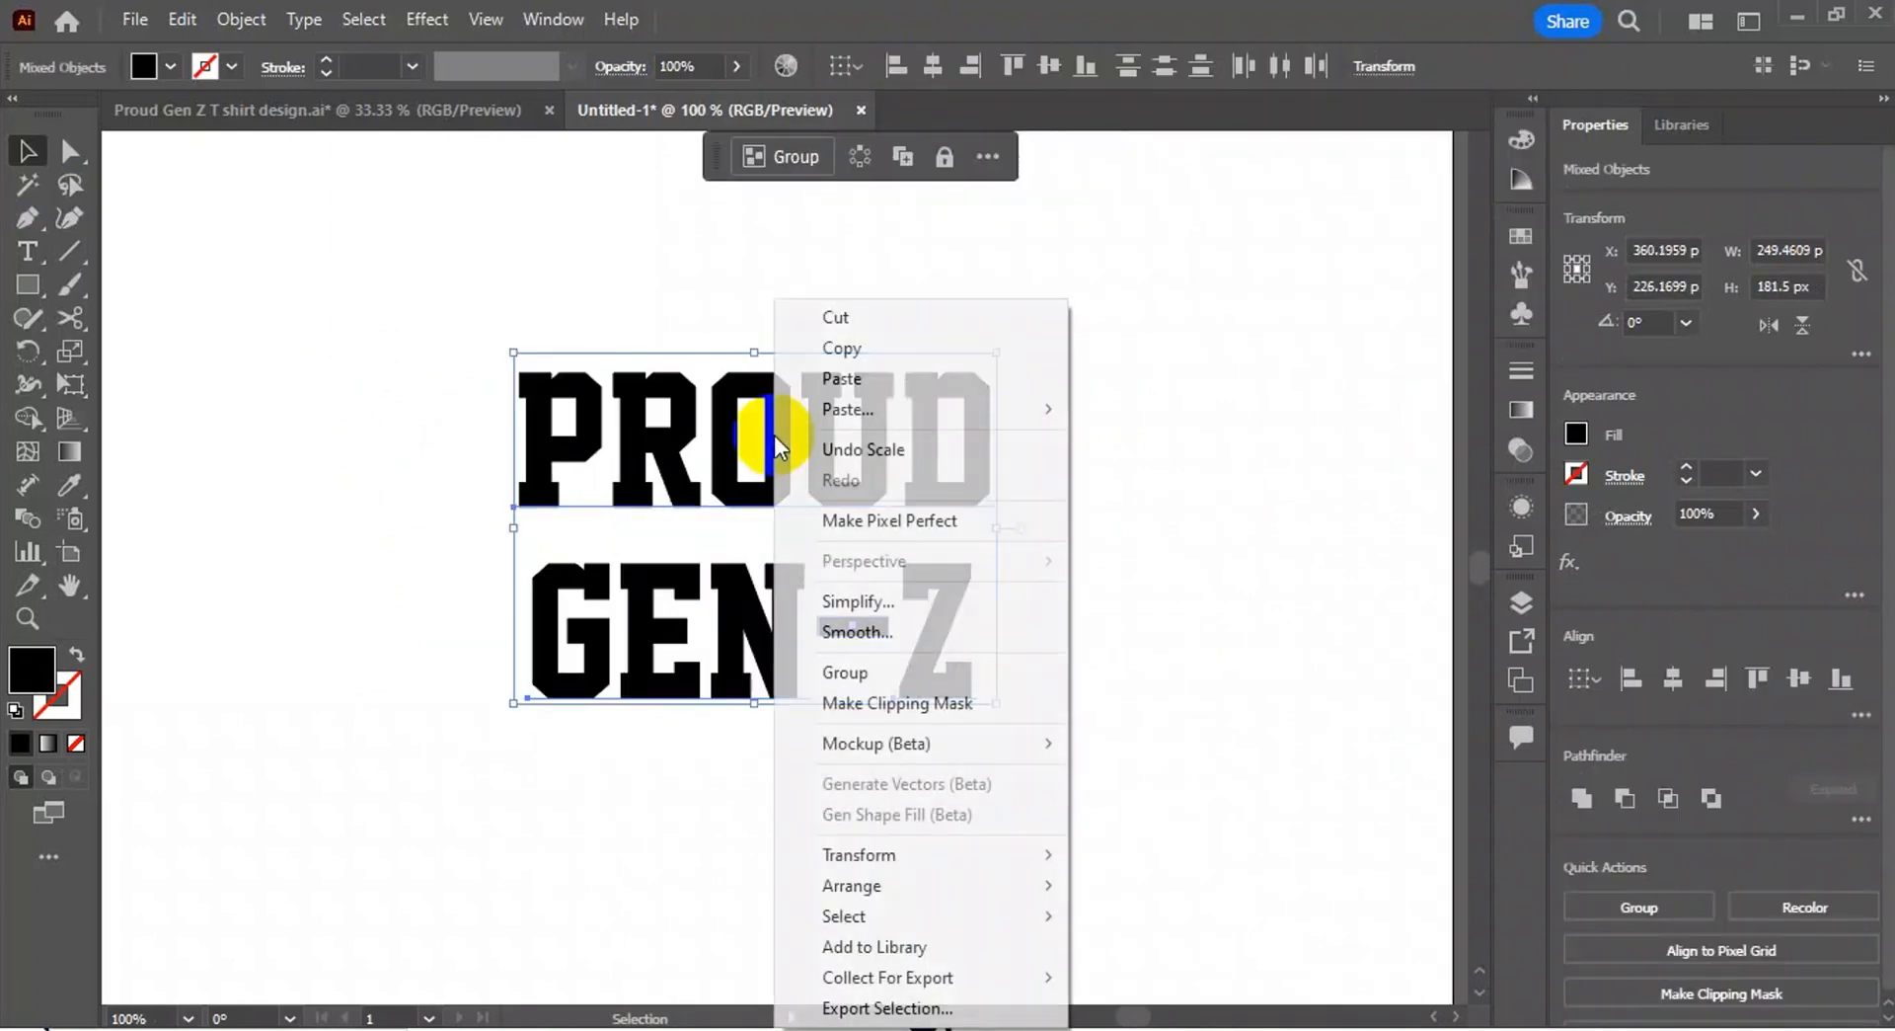
{"action": "left_click", "coordinate": [779, 441]}
{"action": "right_click", "coordinate": [790, 441]}
{"action": "left_click", "coordinate": [948, 566]}
{"action": "left_click", "coordinate": [756, 612]}
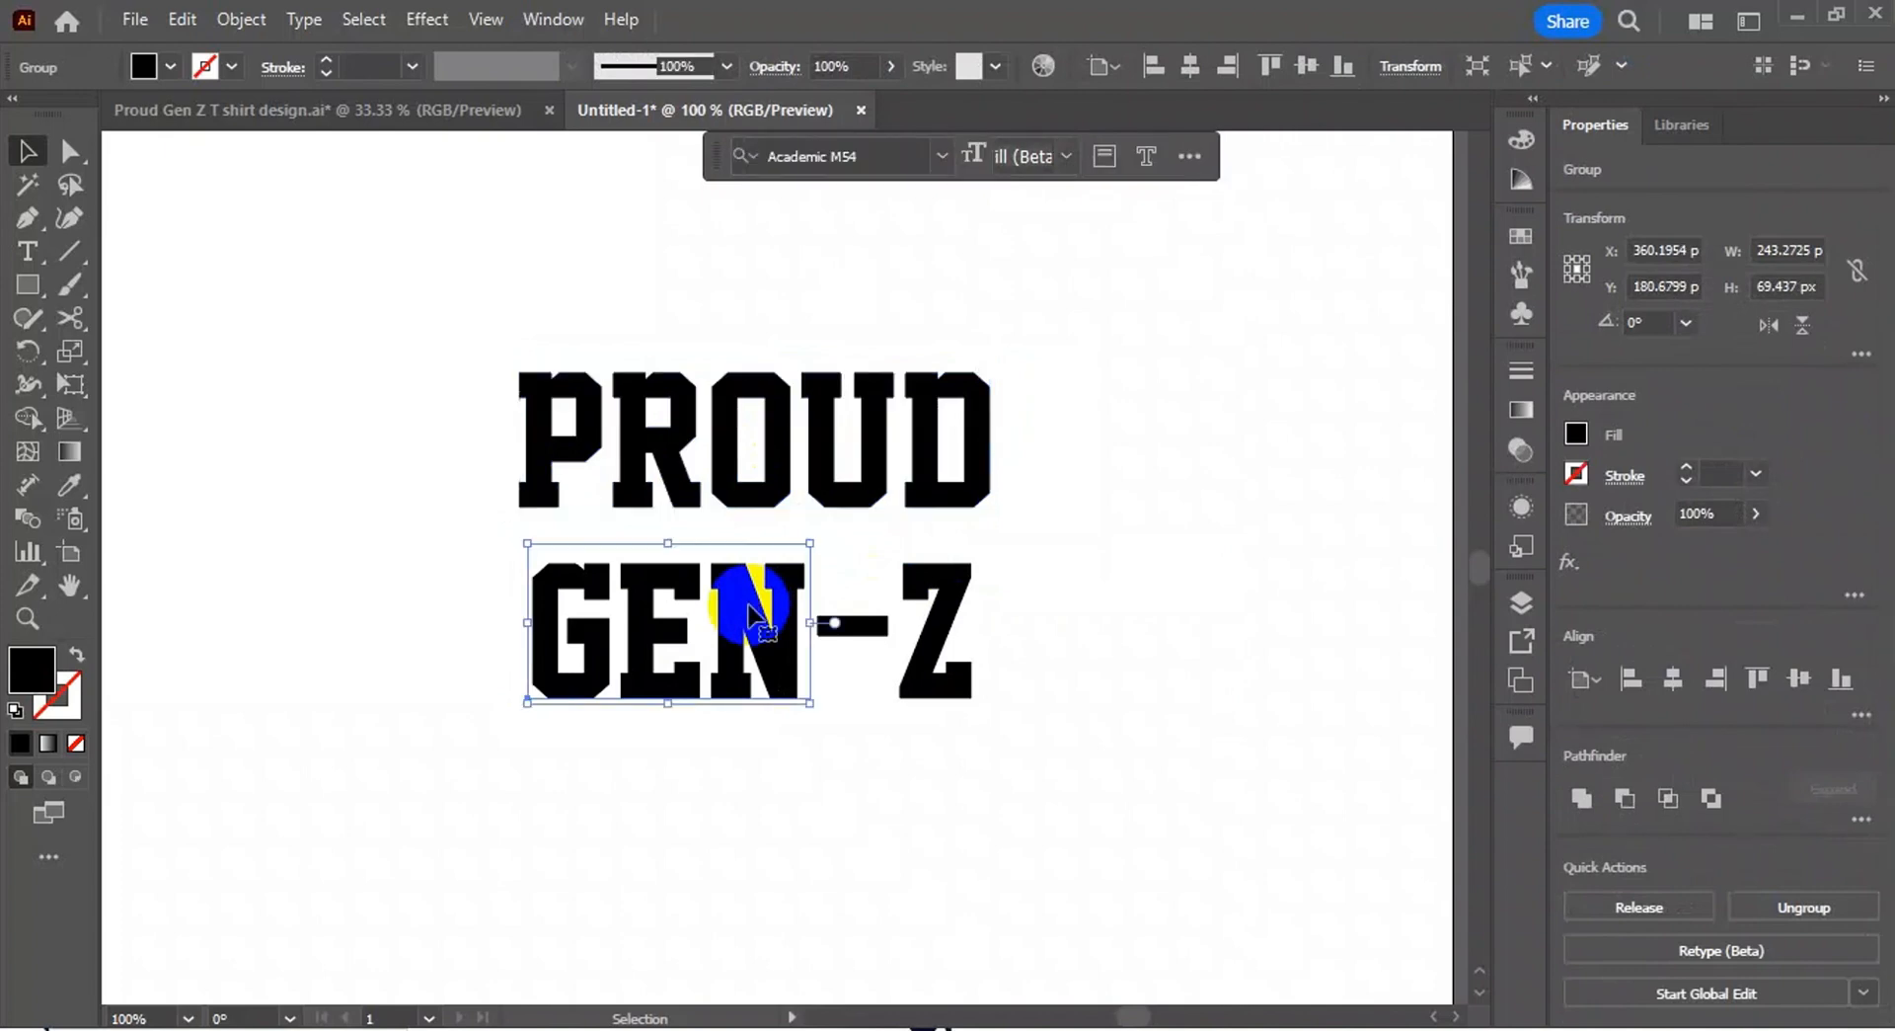
{"action": "right_click", "coordinate": [755, 612]}
{"action": "left_click", "coordinate": [854, 551]}
{"action": "left_click", "coordinate": [941, 639]}
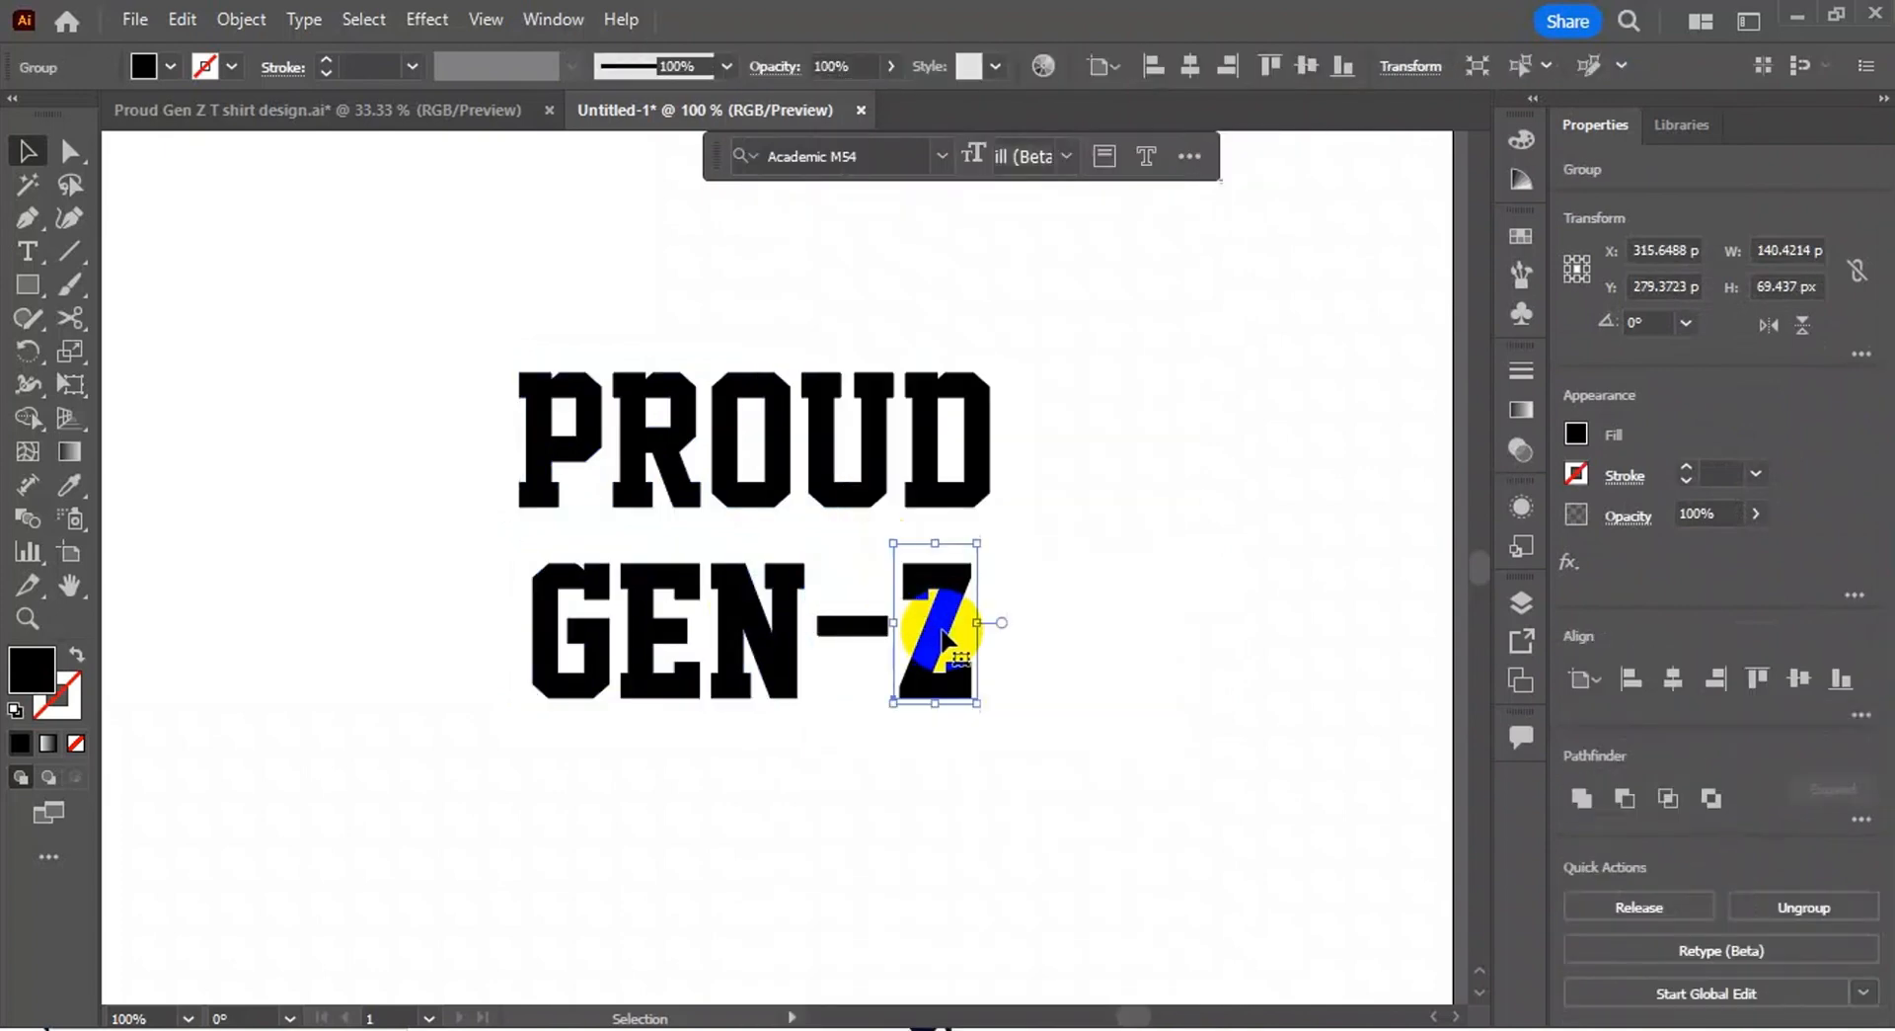
{"action": "right_click", "coordinate": [948, 632]}
{"action": "left_click", "coordinate": [1057, 562]}
{"action": "left_click", "coordinate": [1081, 592]}
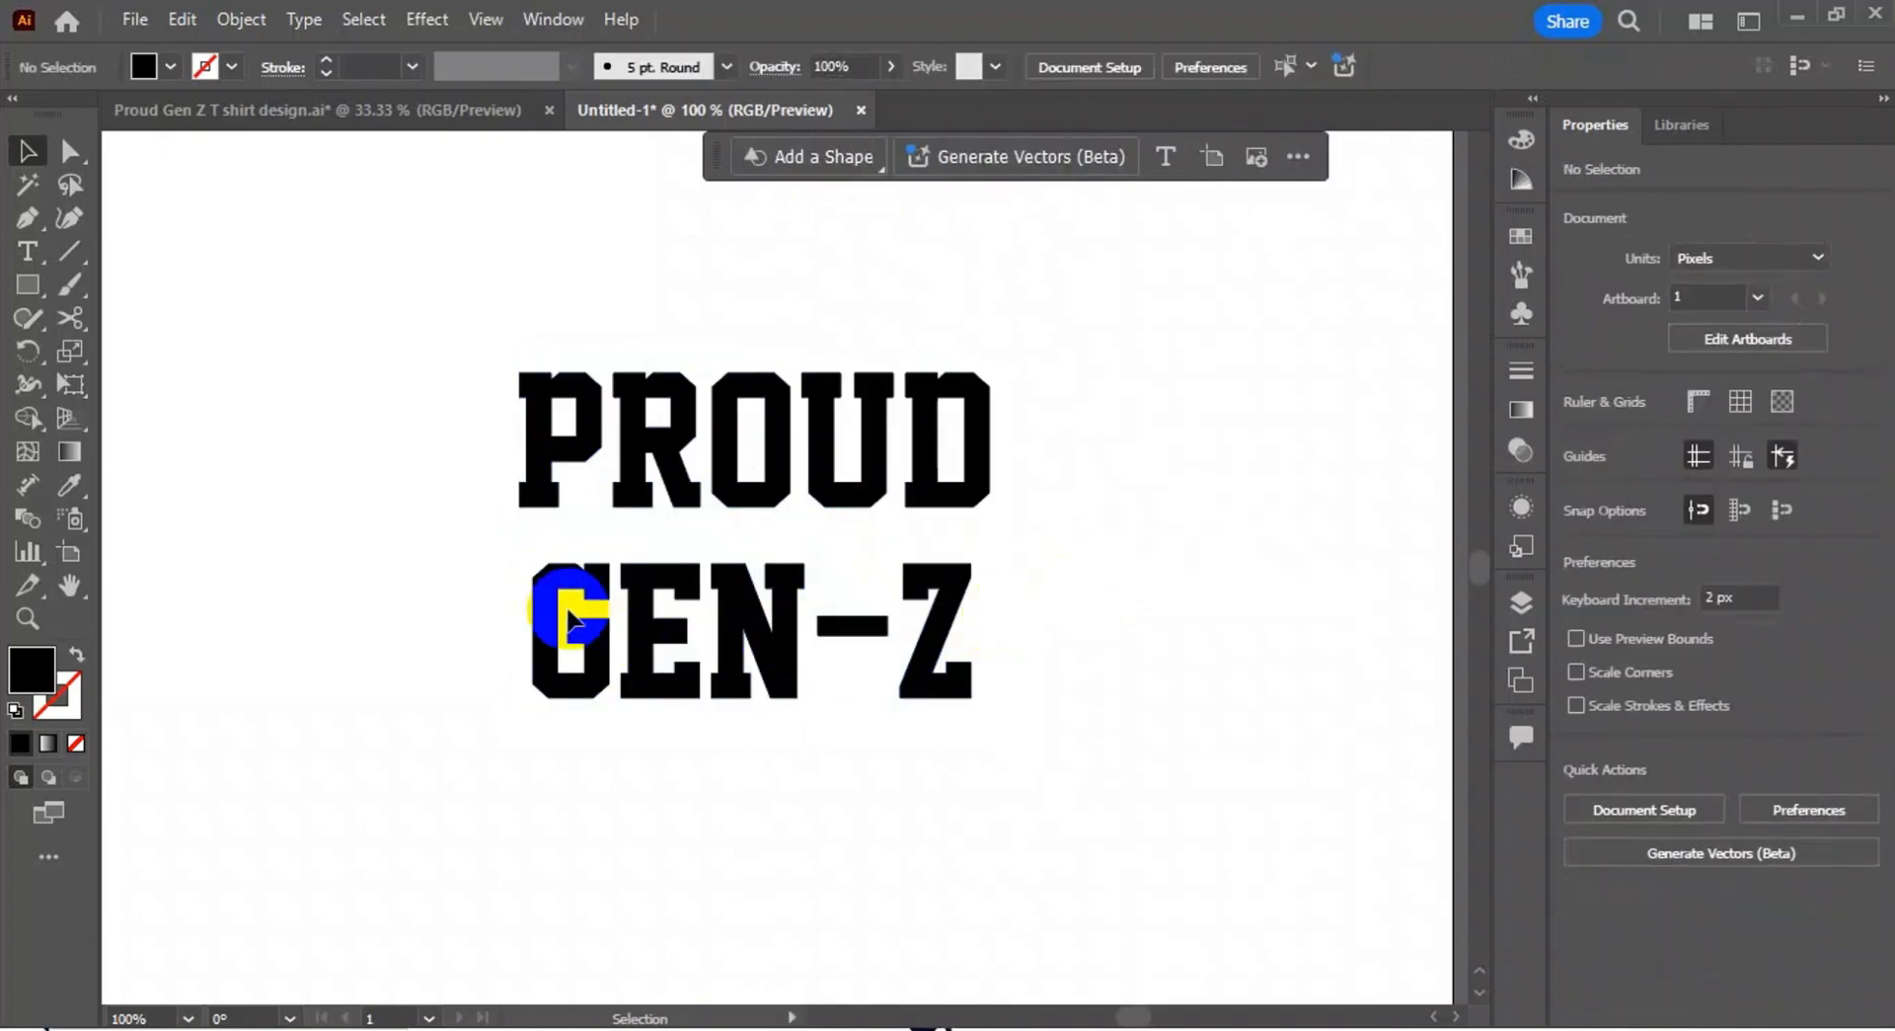
Step: Group GEN, the hyphen and Z, and scale the group down proportionally to about 132 px wide
{"action": "left_click_drag", "start_coordinate": [496, 573], "coordinate": [1014, 678]}
{"action": "right_click", "coordinate": [753, 583]}
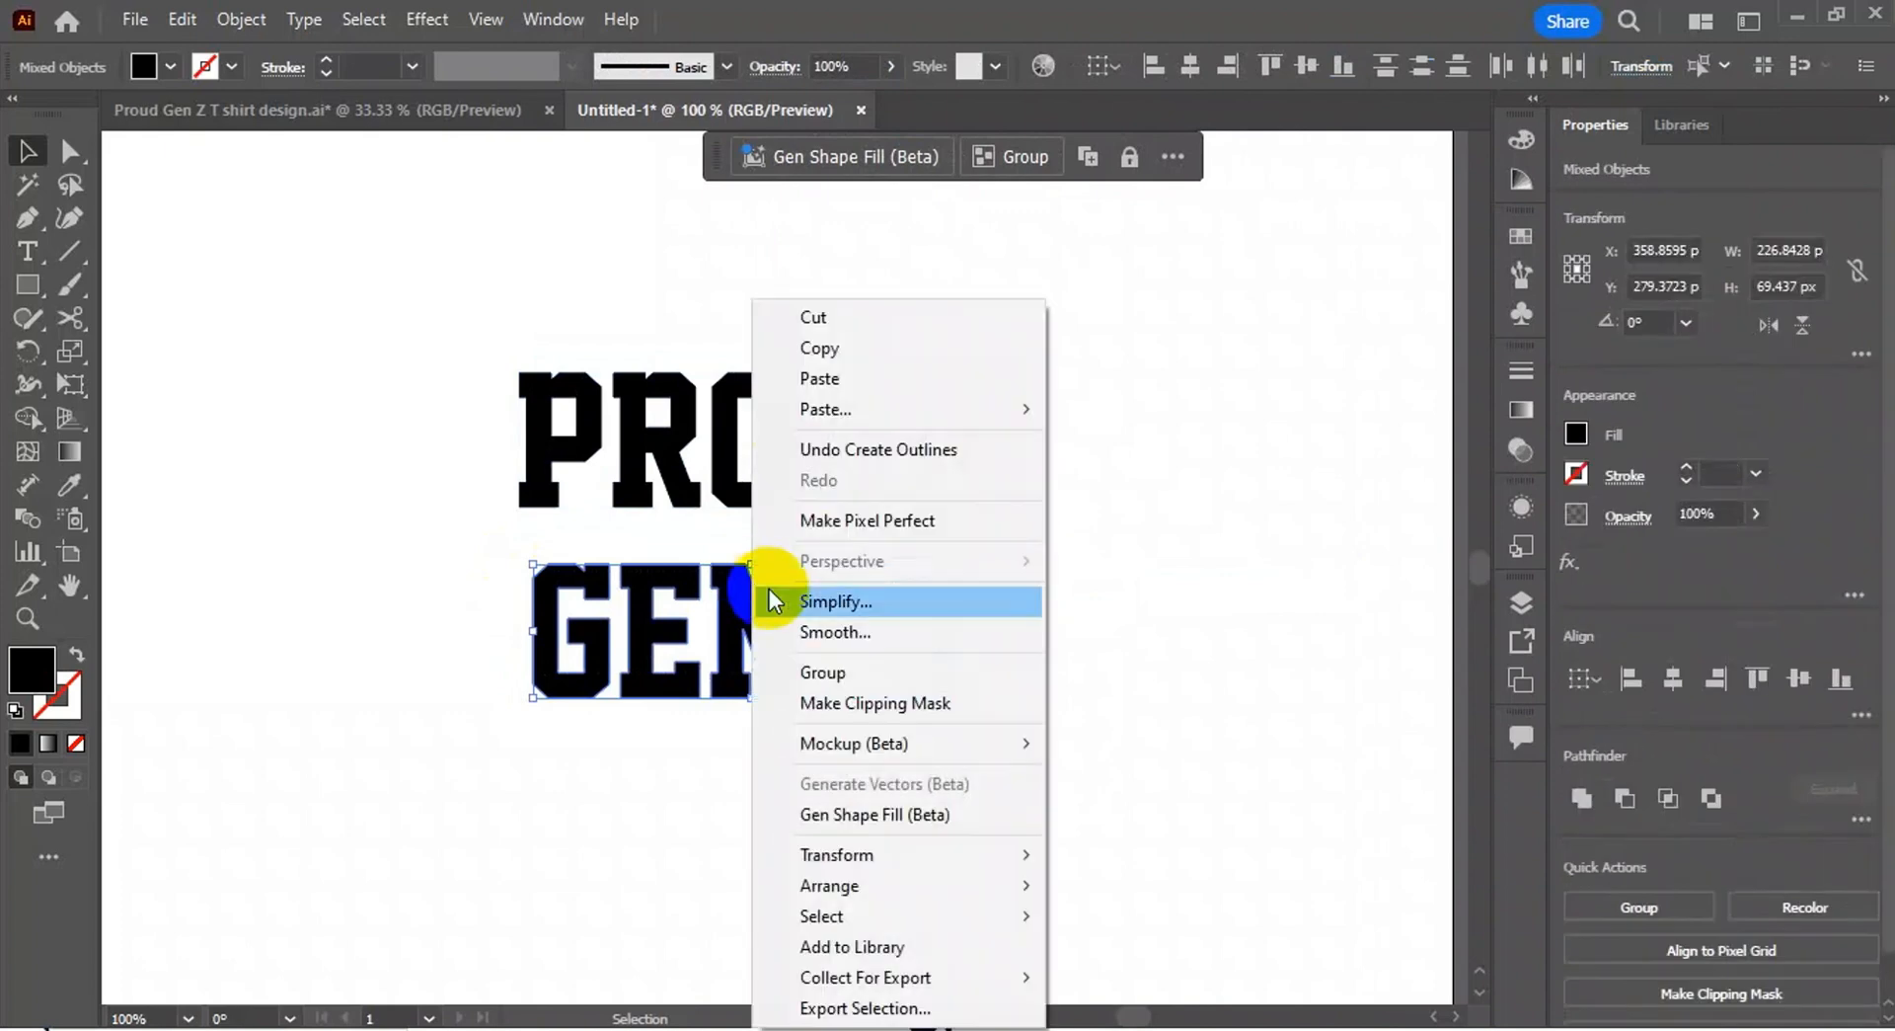
{"action": "left_click", "coordinate": [831, 668]}
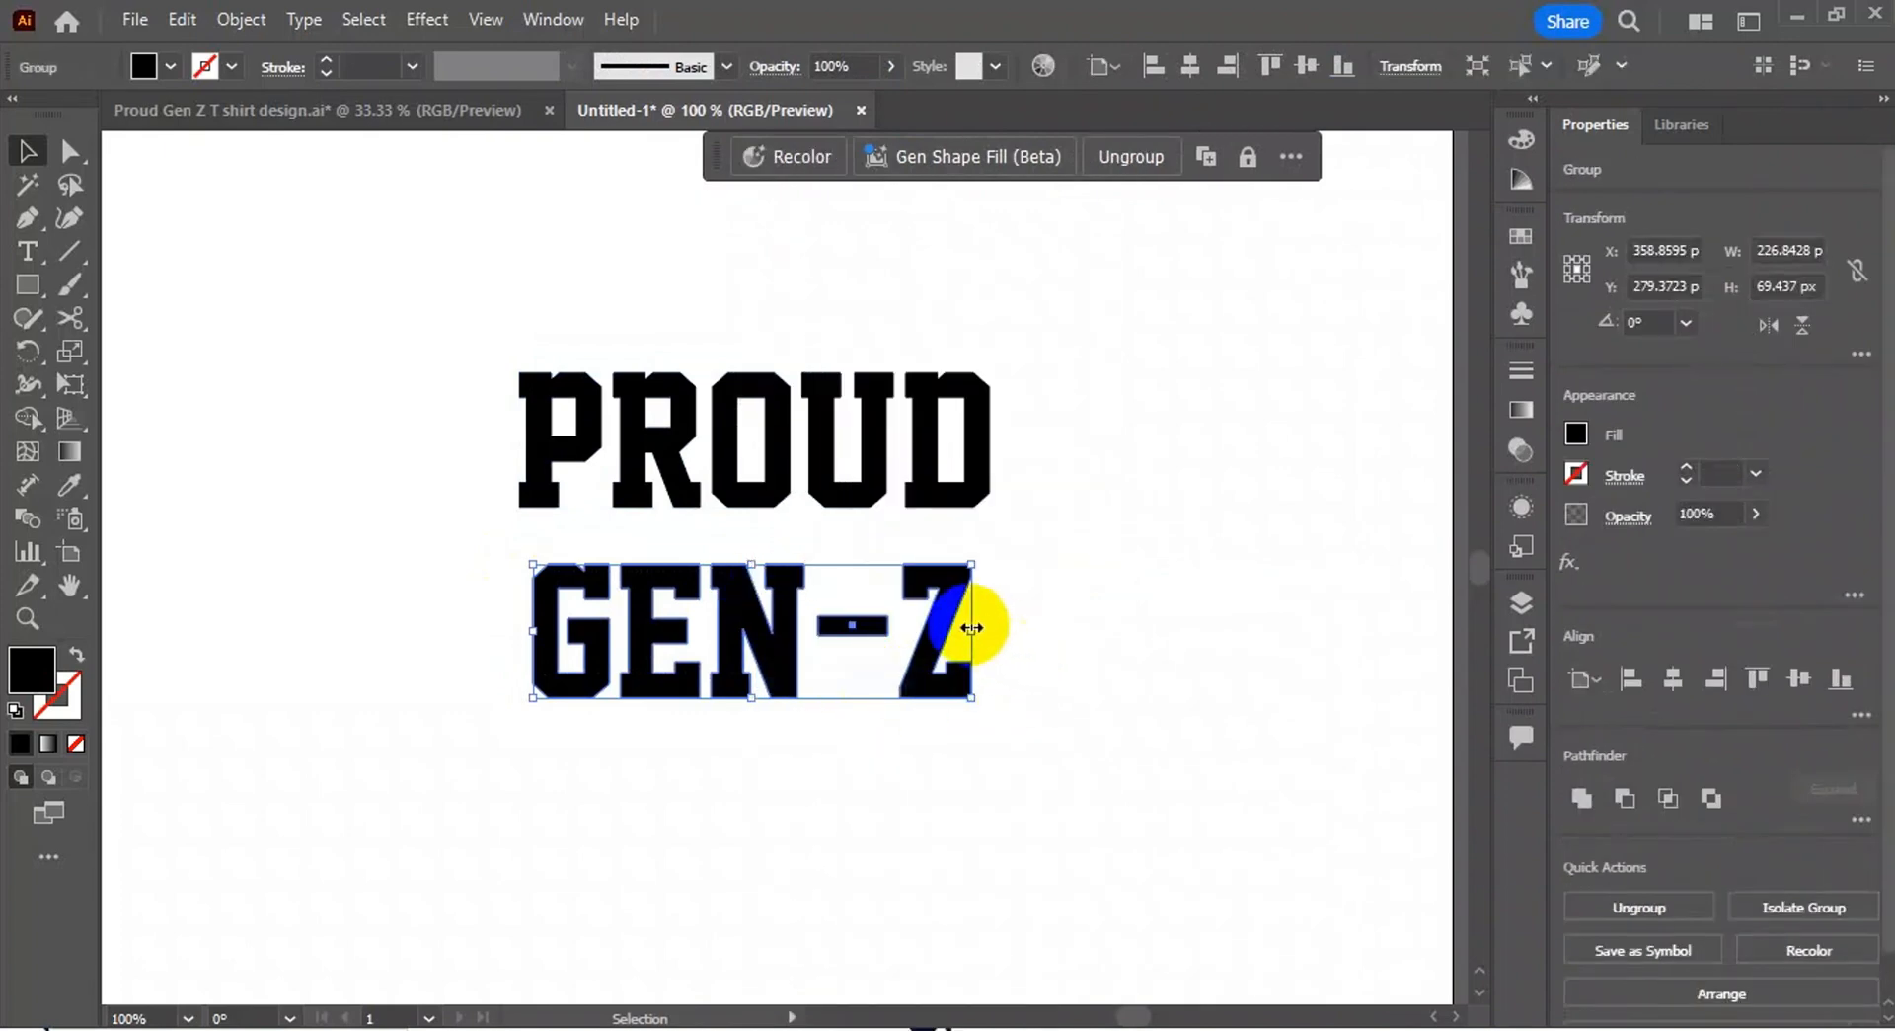
{"action": "left_click_drag", "start_coordinate": [971, 628], "coordinate": [882, 622]}
Step: Enlarge PROUD proportionally to about 292 px wide and move GEN-Z up just beneath it
{"action": "left_click", "coordinate": [796, 511]}
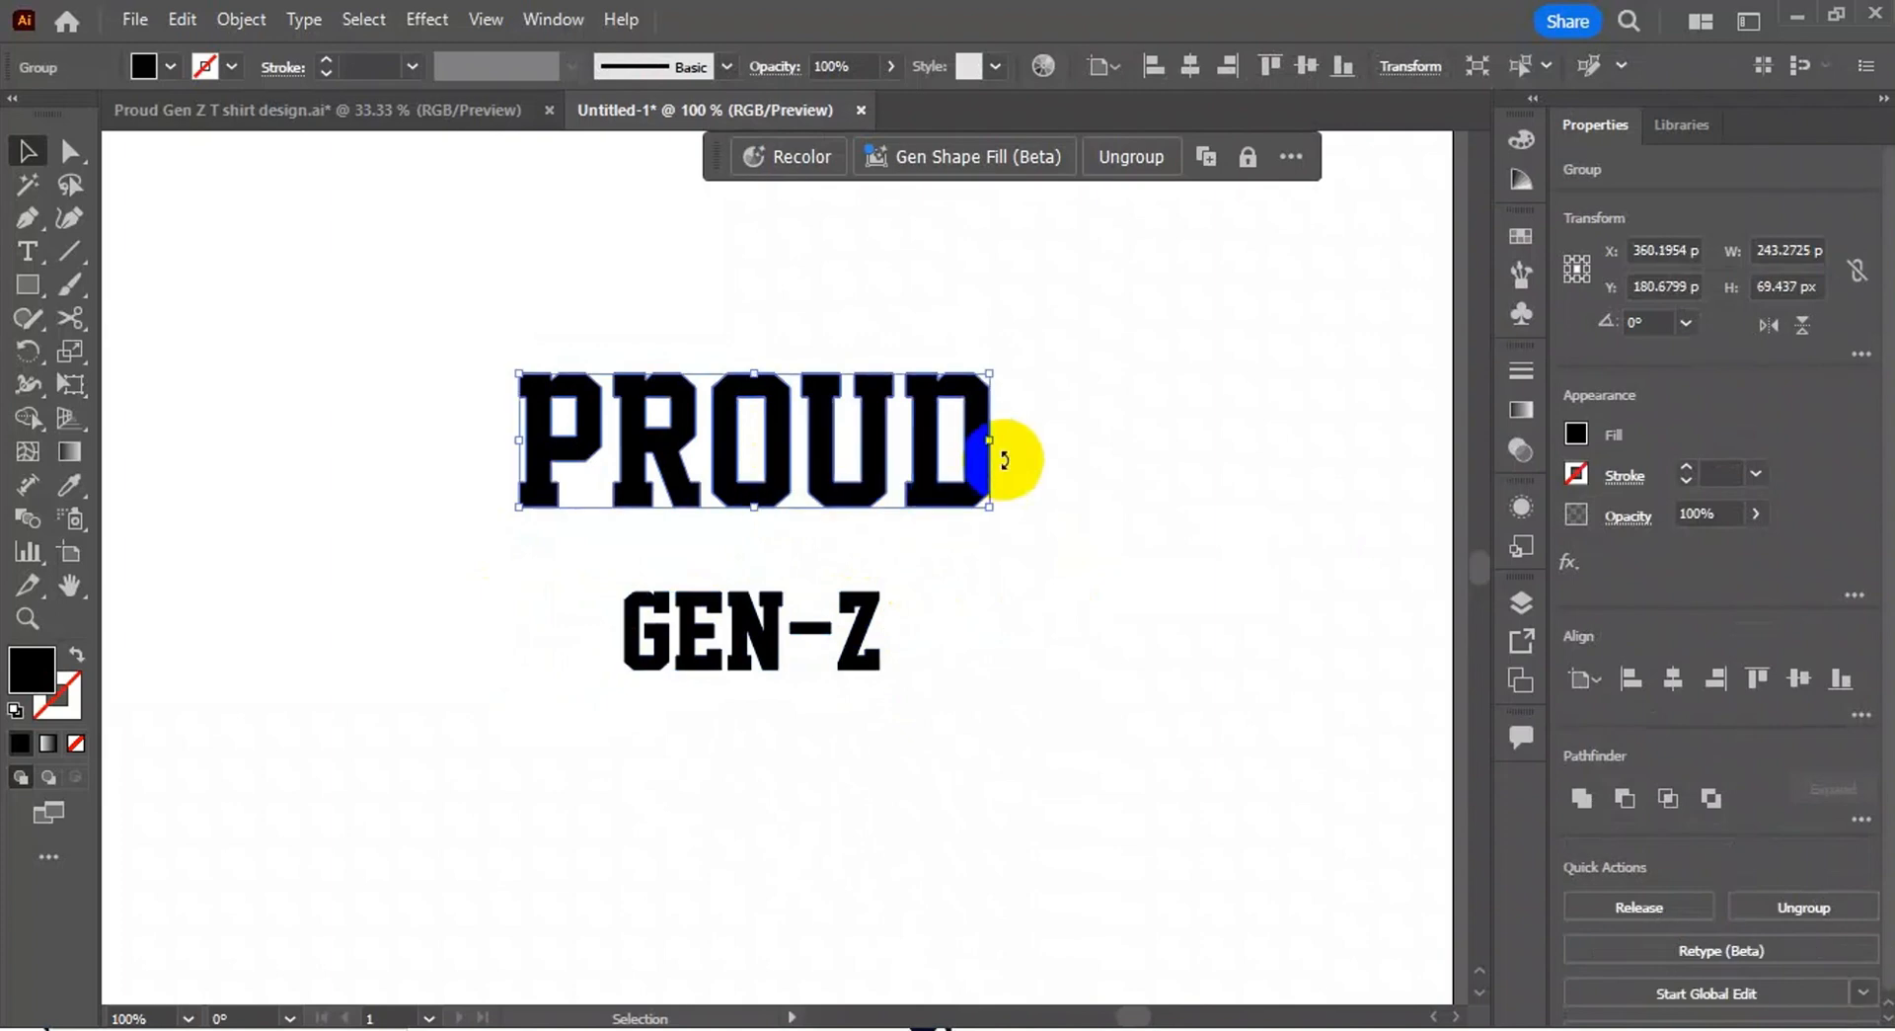
{"action": "left_click_drag", "start_coordinate": [992, 441], "coordinate": [1037, 442]}
{"action": "left_click", "coordinate": [966, 600]}
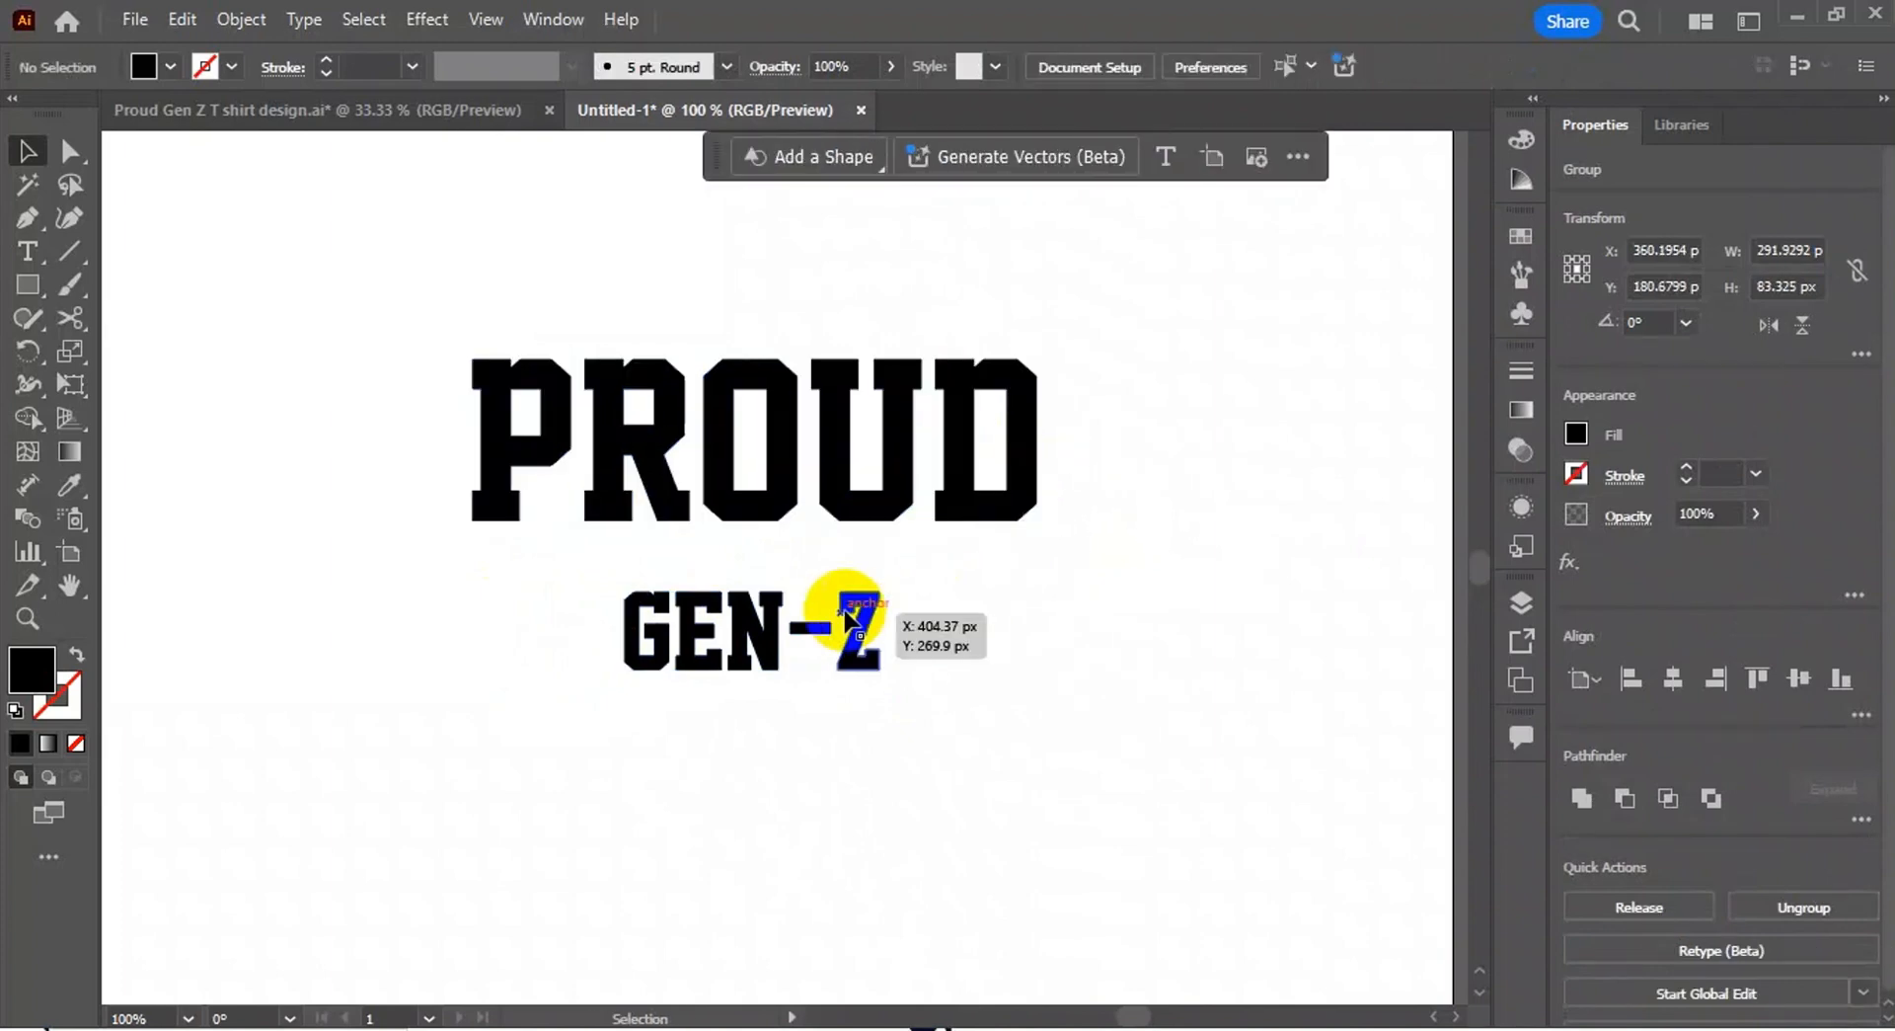
{"action": "left_click", "coordinate": [865, 604]}
{"action": "left_click_drag", "start_coordinate": [864, 604], "coordinate": [869, 560]}
Step: Apply an Arc Lower warp with a horizontal bend of -10% to PROUD and expand its appearance
{"action": "left_click", "coordinate": [768, 425]}
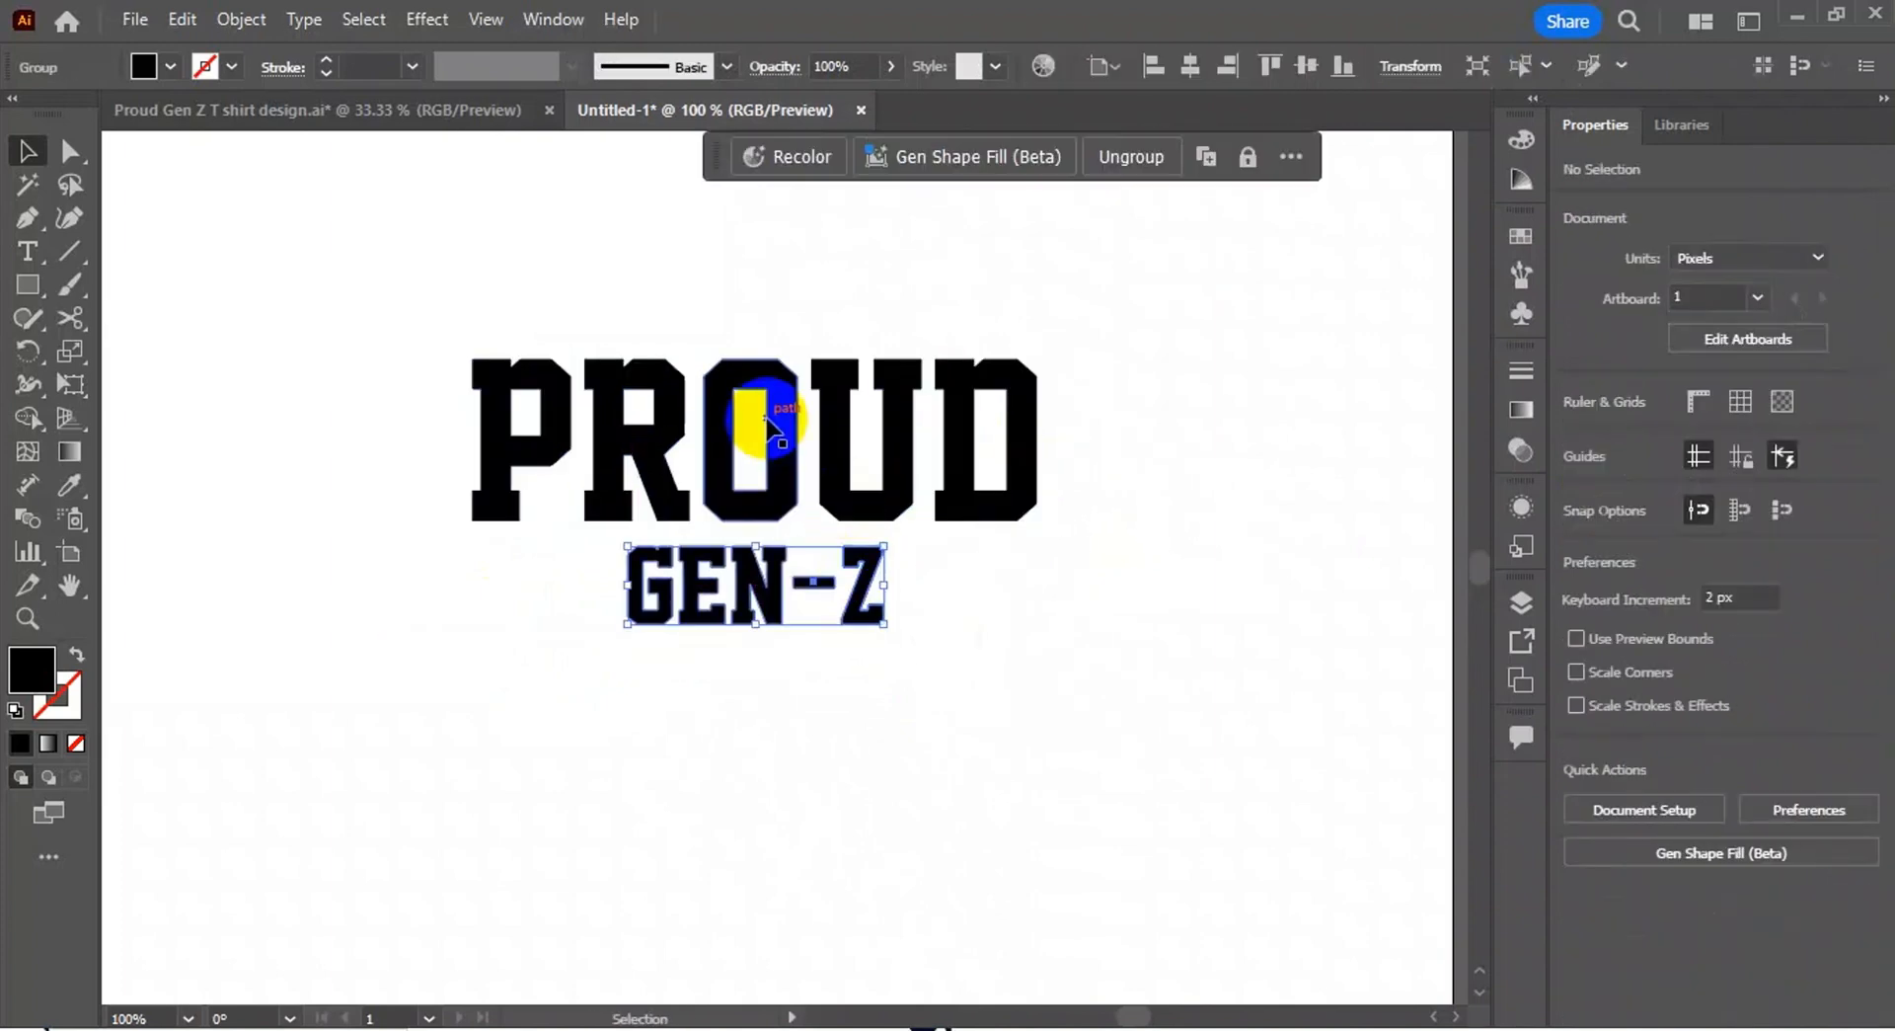
{"action": "left_click", "coordinate": [423, 20]}
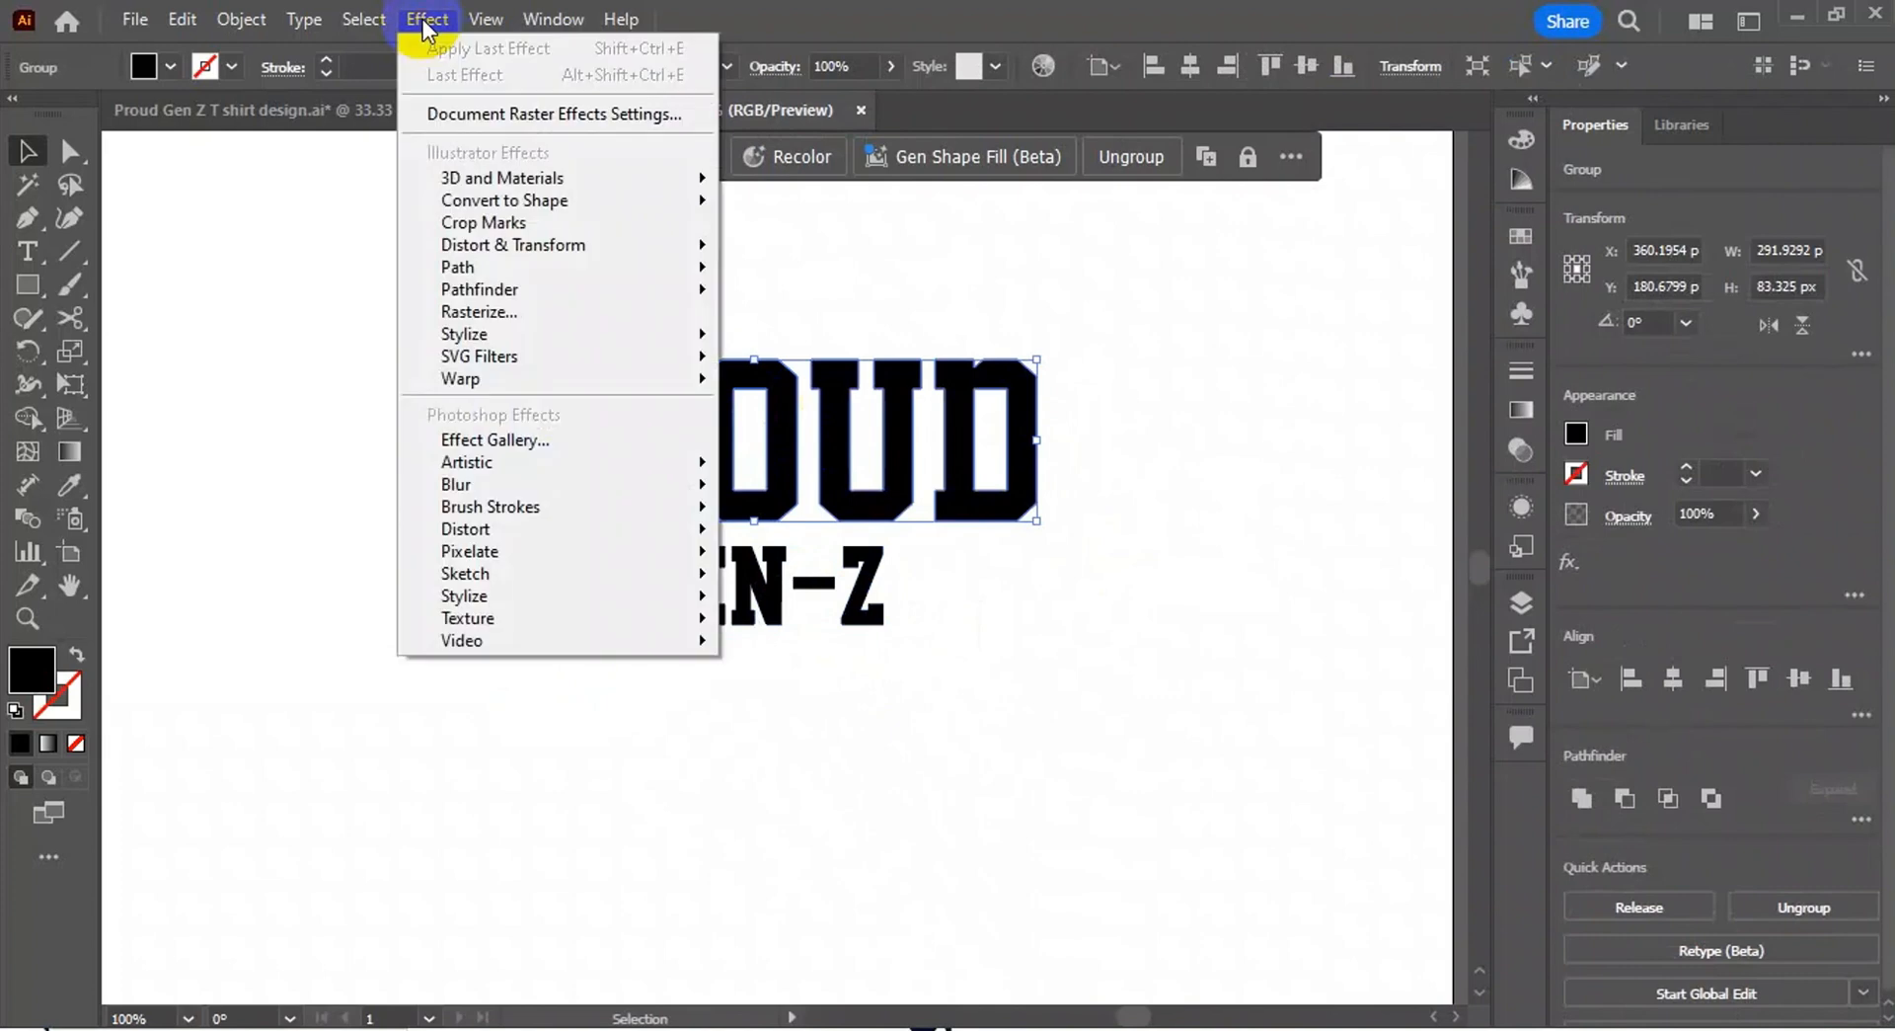
{"action": "mouse_move", "coordinate": [507, 374]}
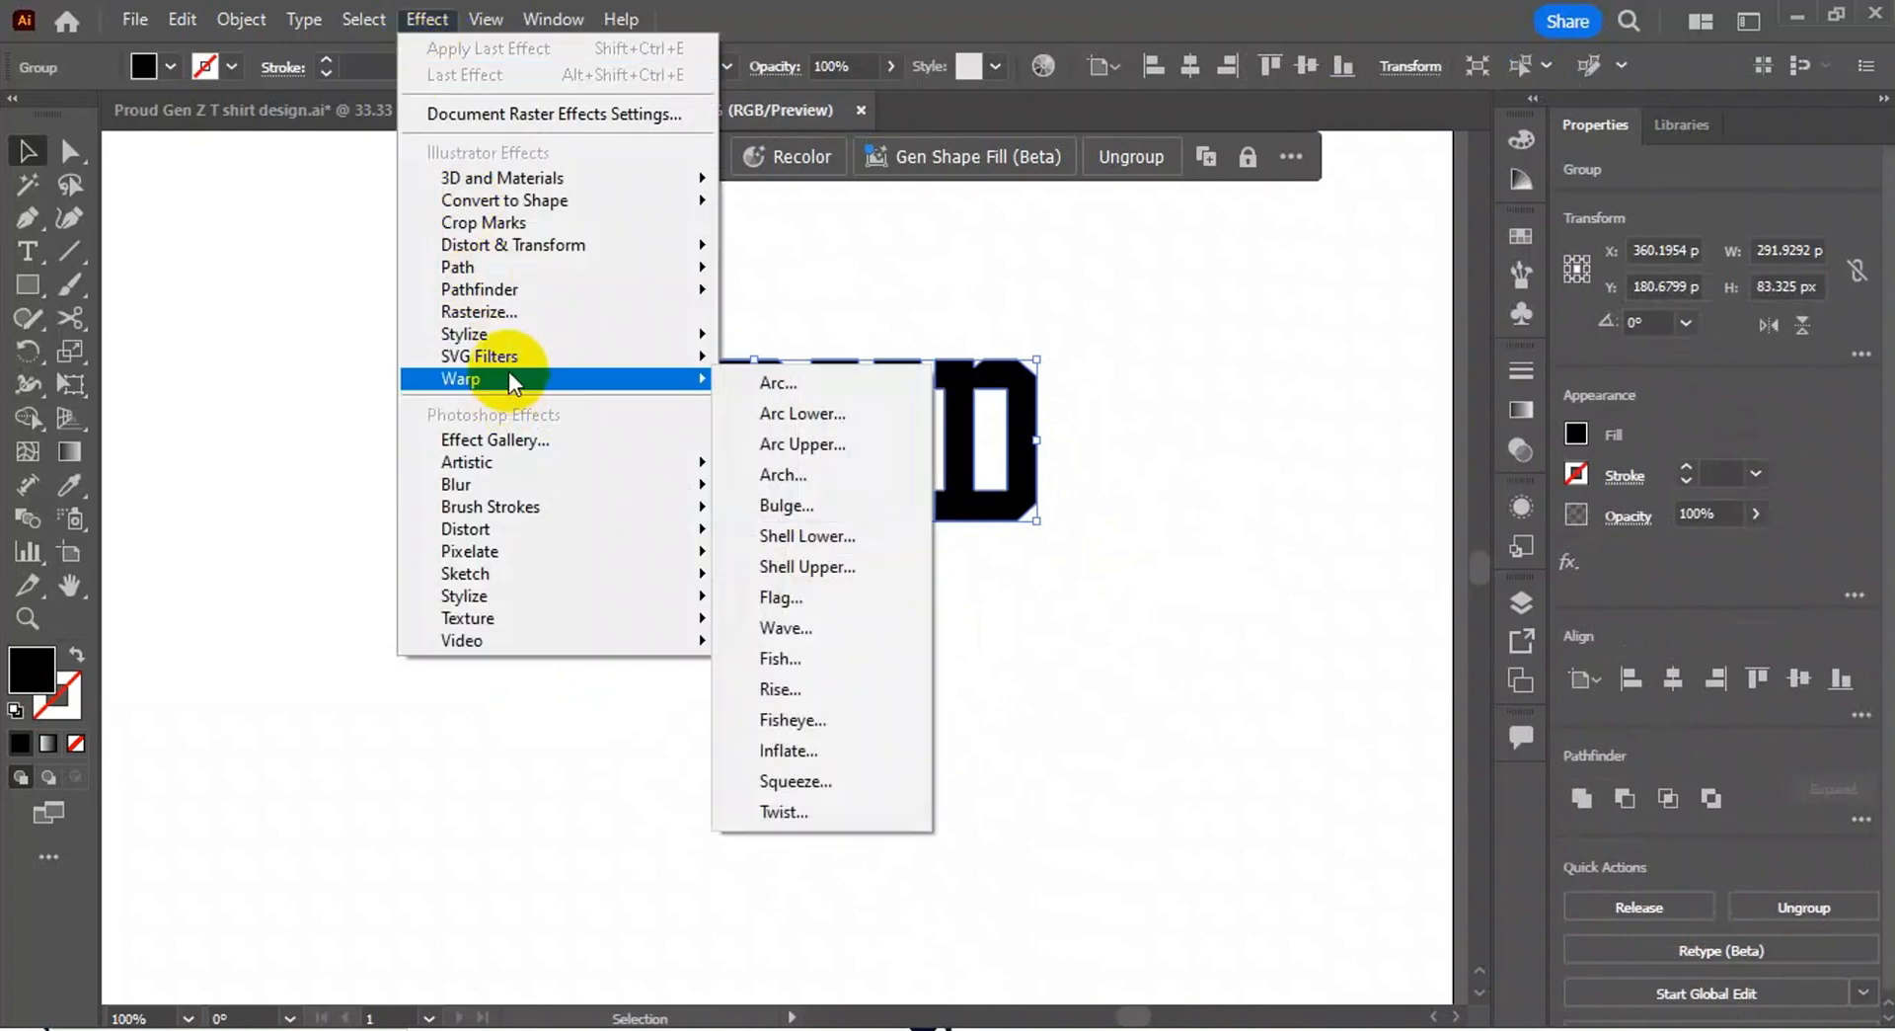
{"action": "left_click", "coordinate": [810, 414]}
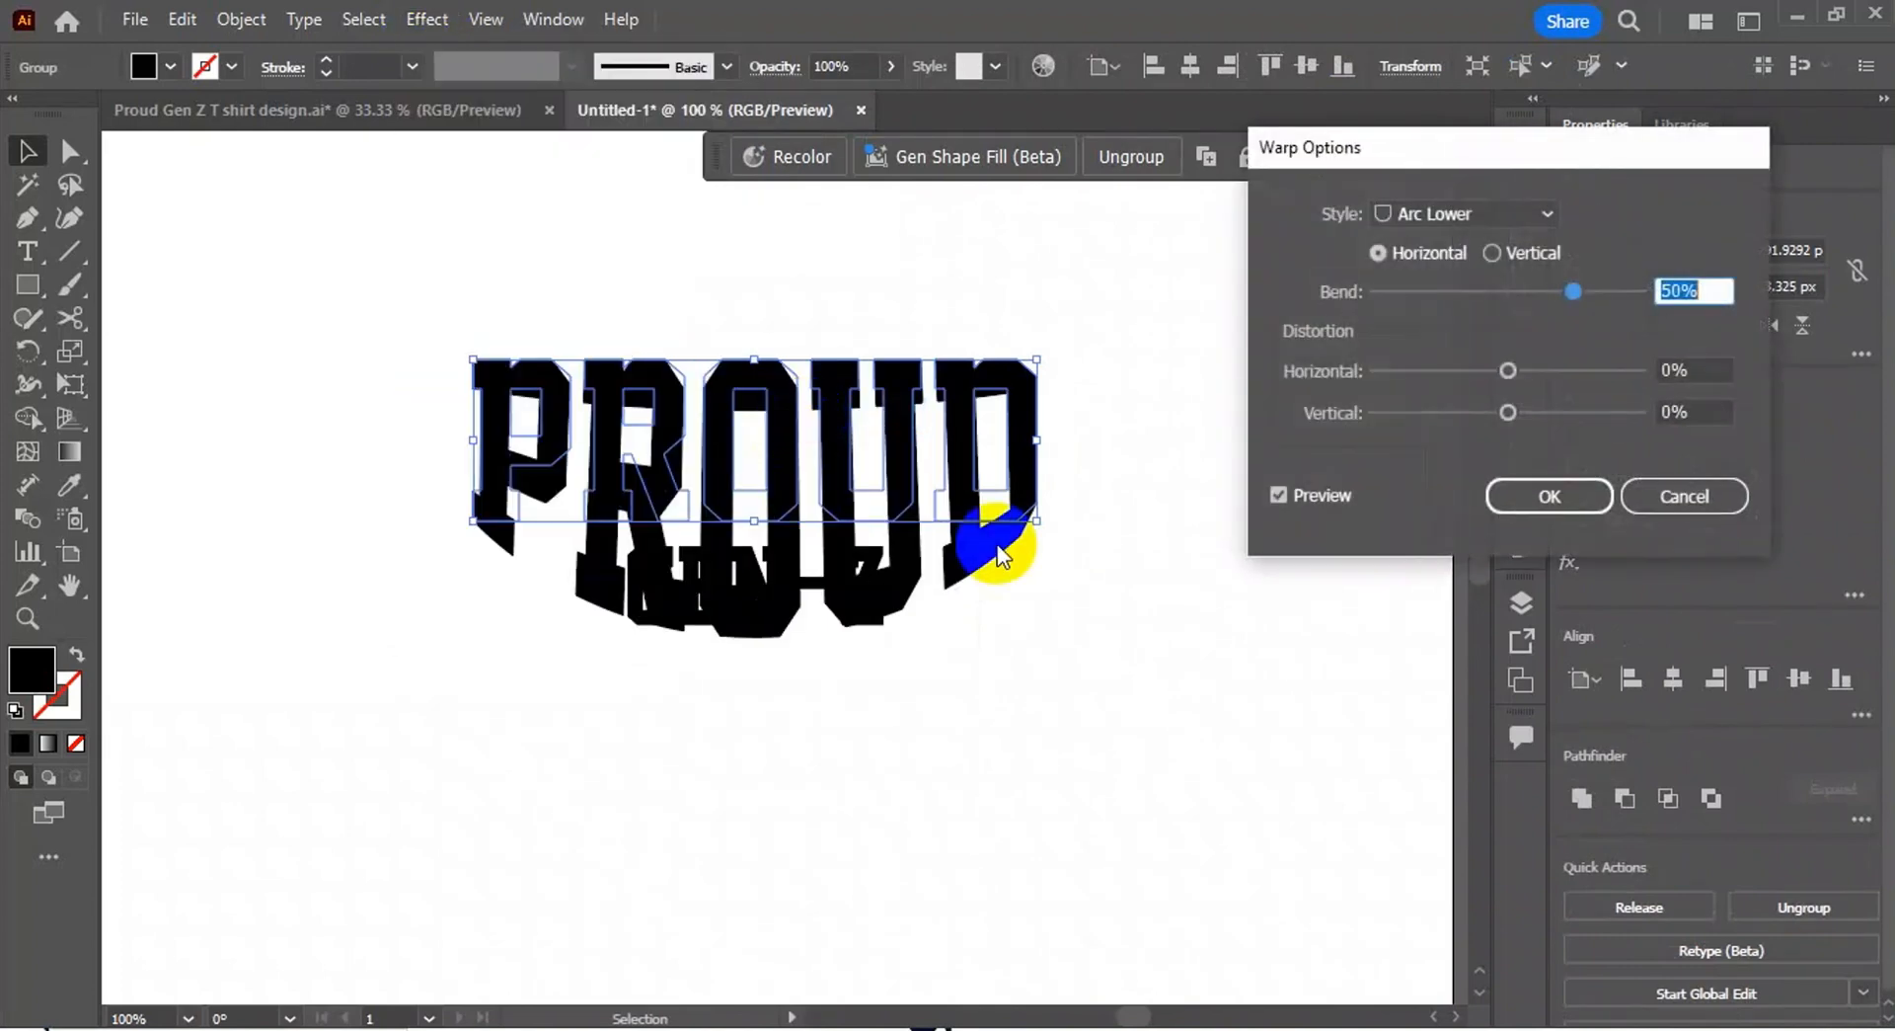
{"action": "left_click_drag", "start_coordinate": [1575, 291], "coordinate": [1495, 290]}
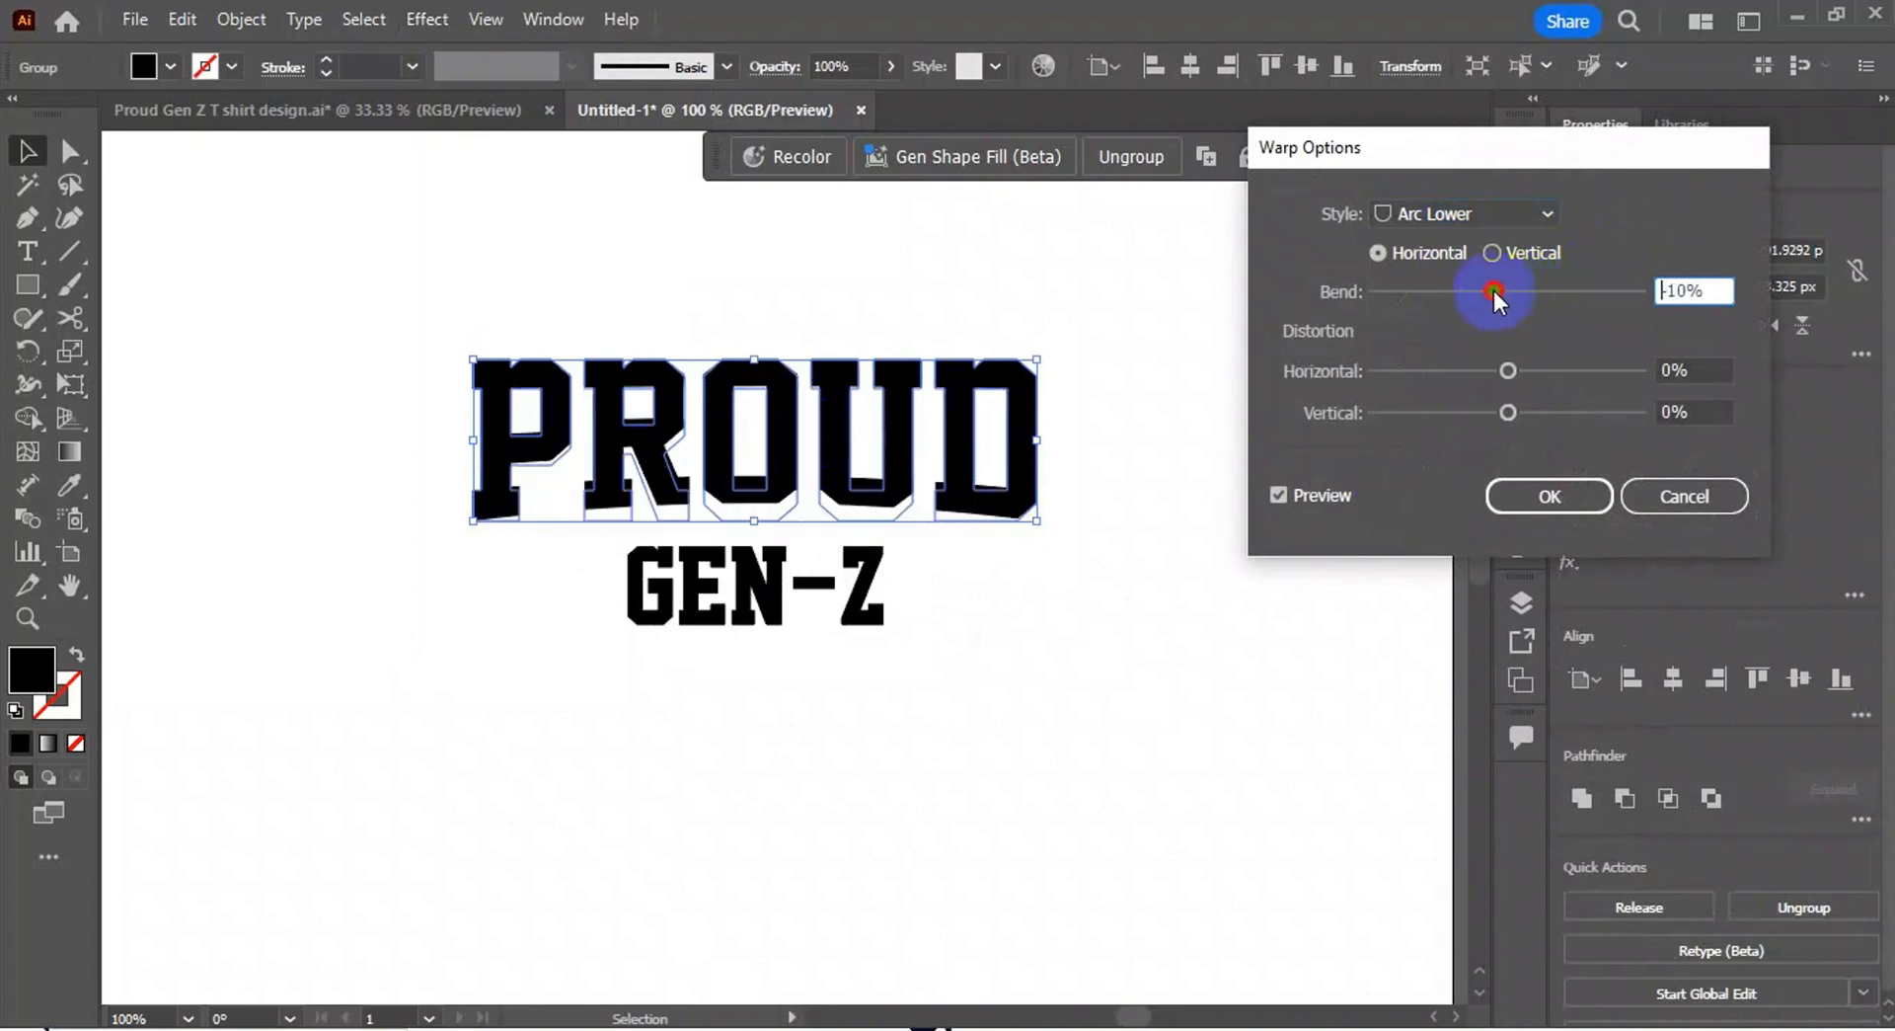
{"action": "left_click", "coordinate": [1530, 499]}
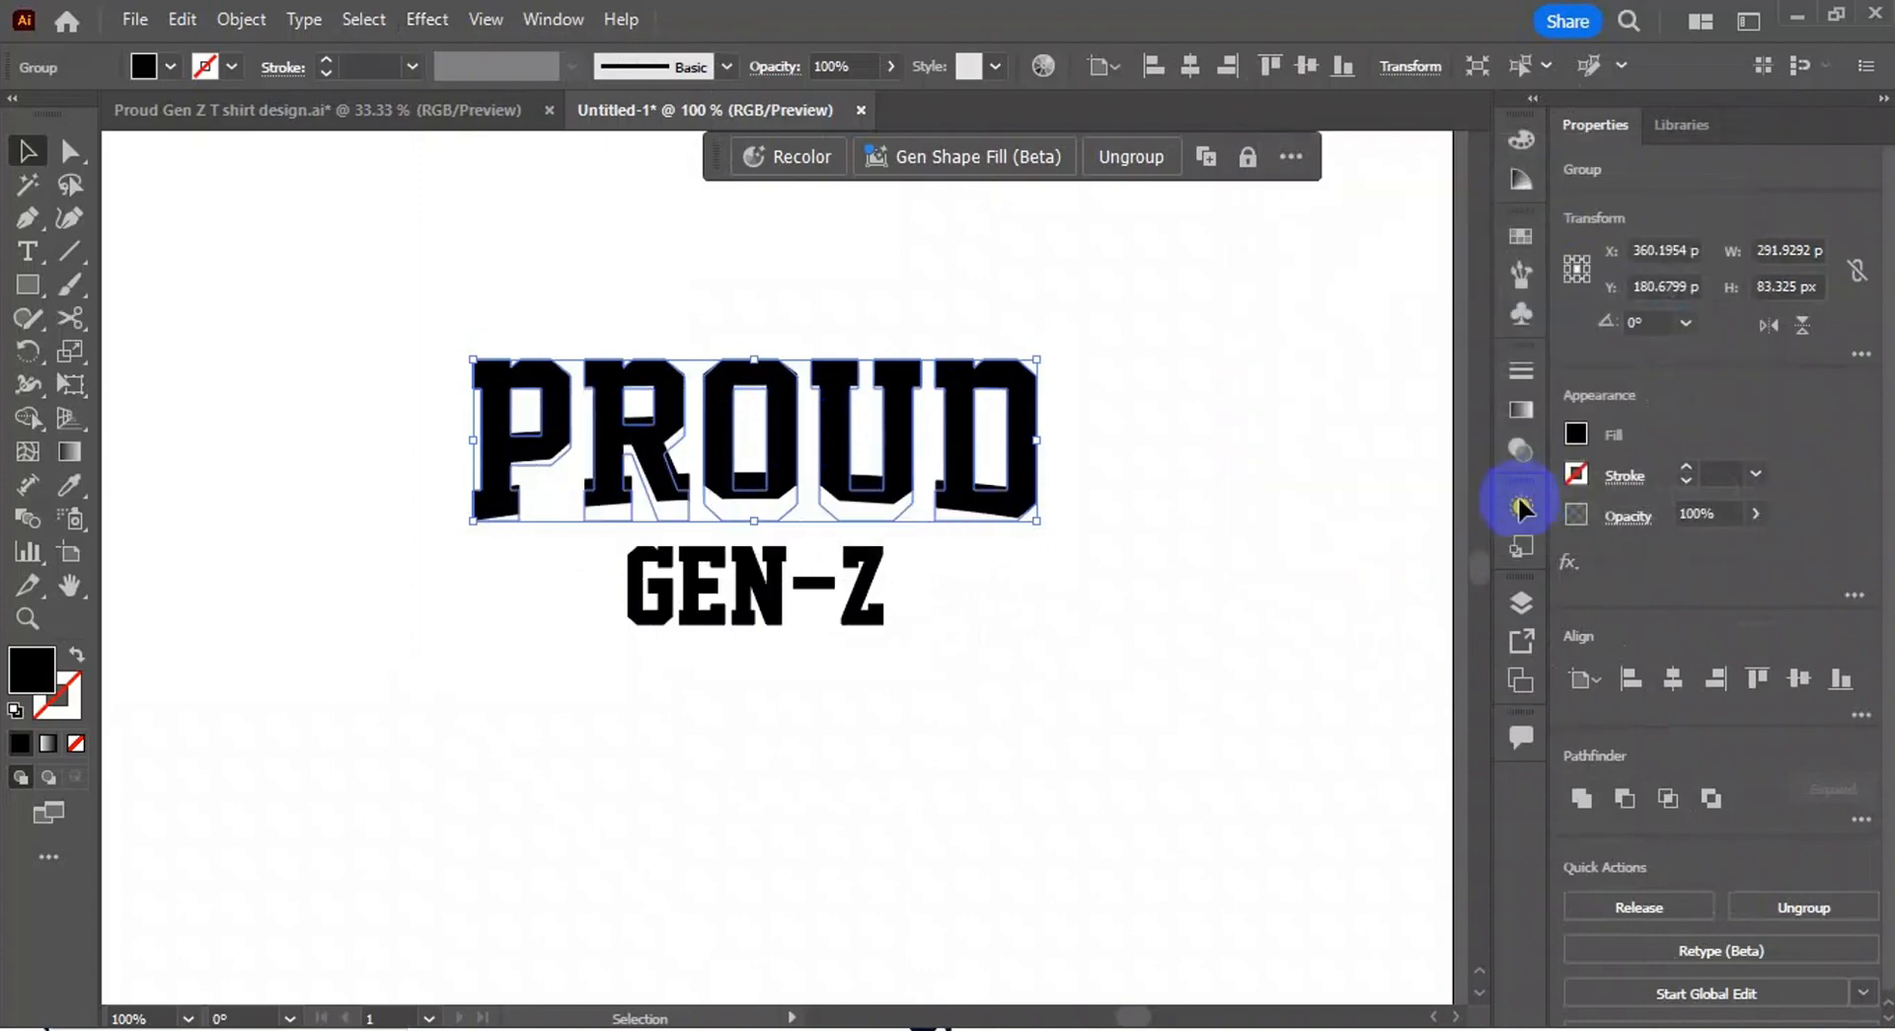
{"action": "left_click", "coordinate": [237, 20]}
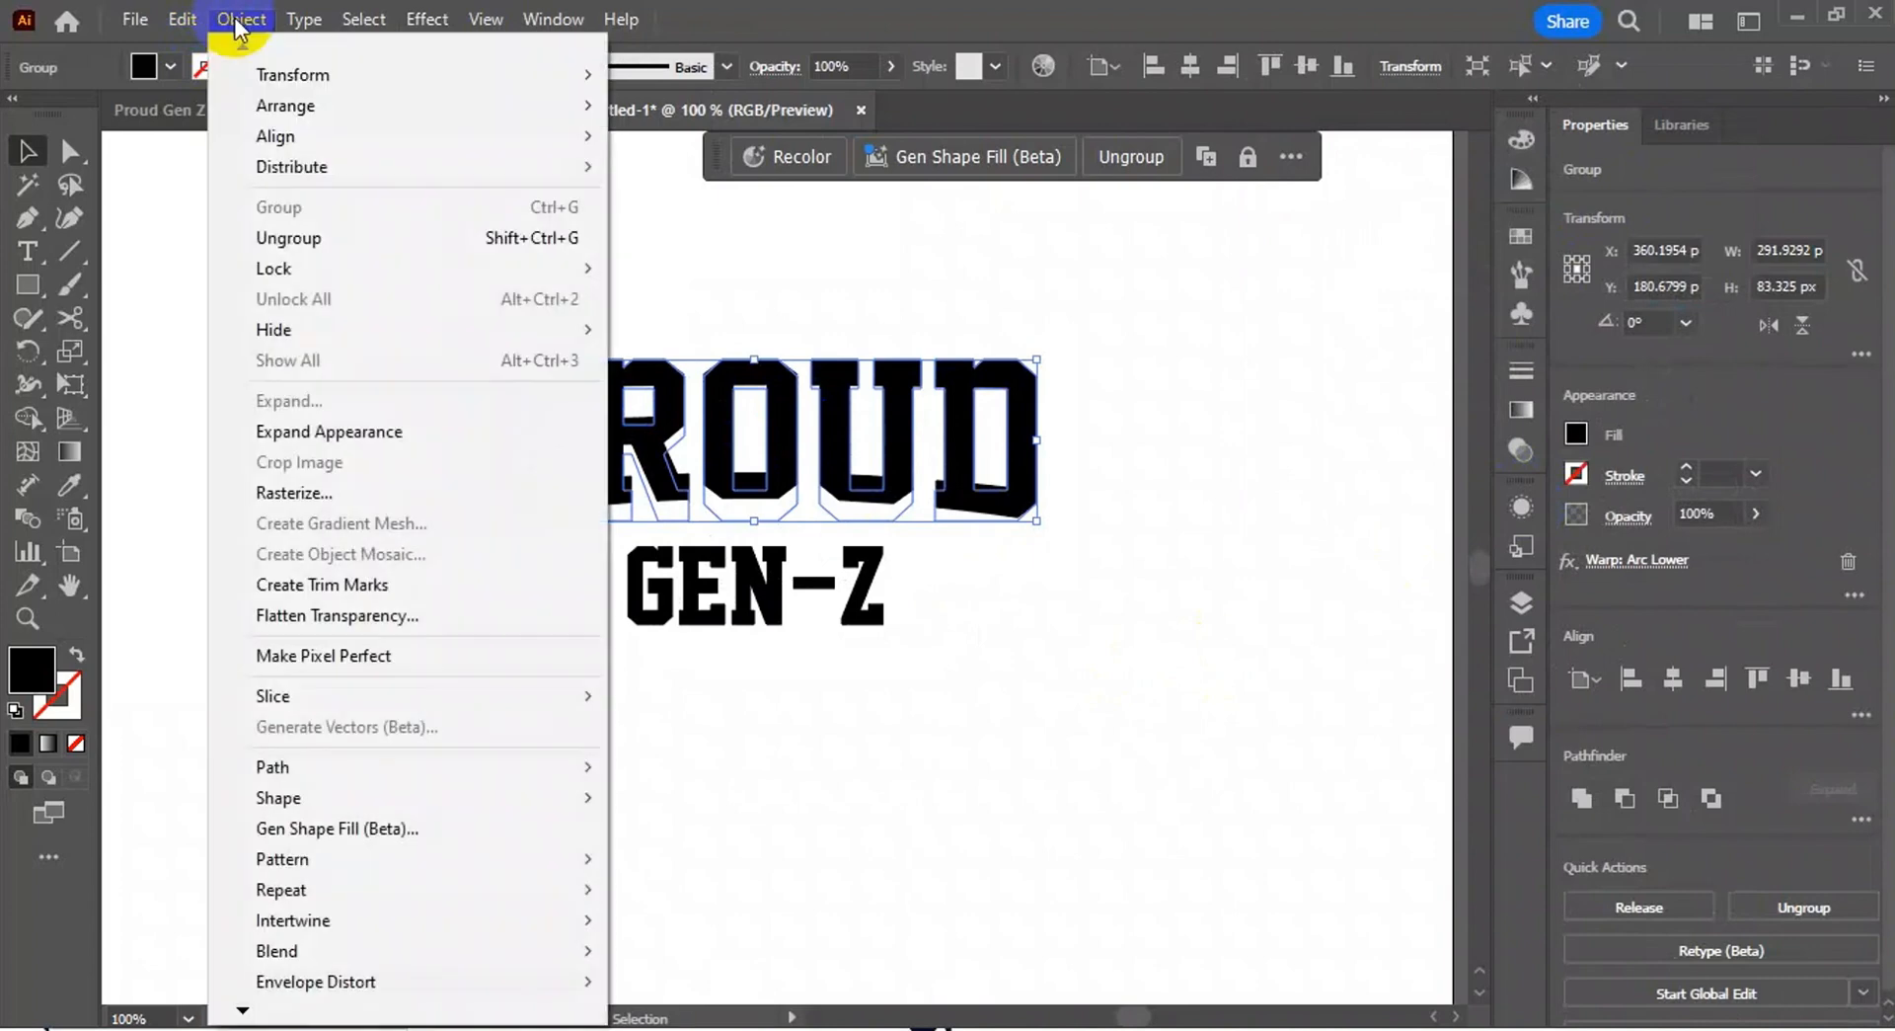
{"action": "left_click", "coordinate": [371, 432]}
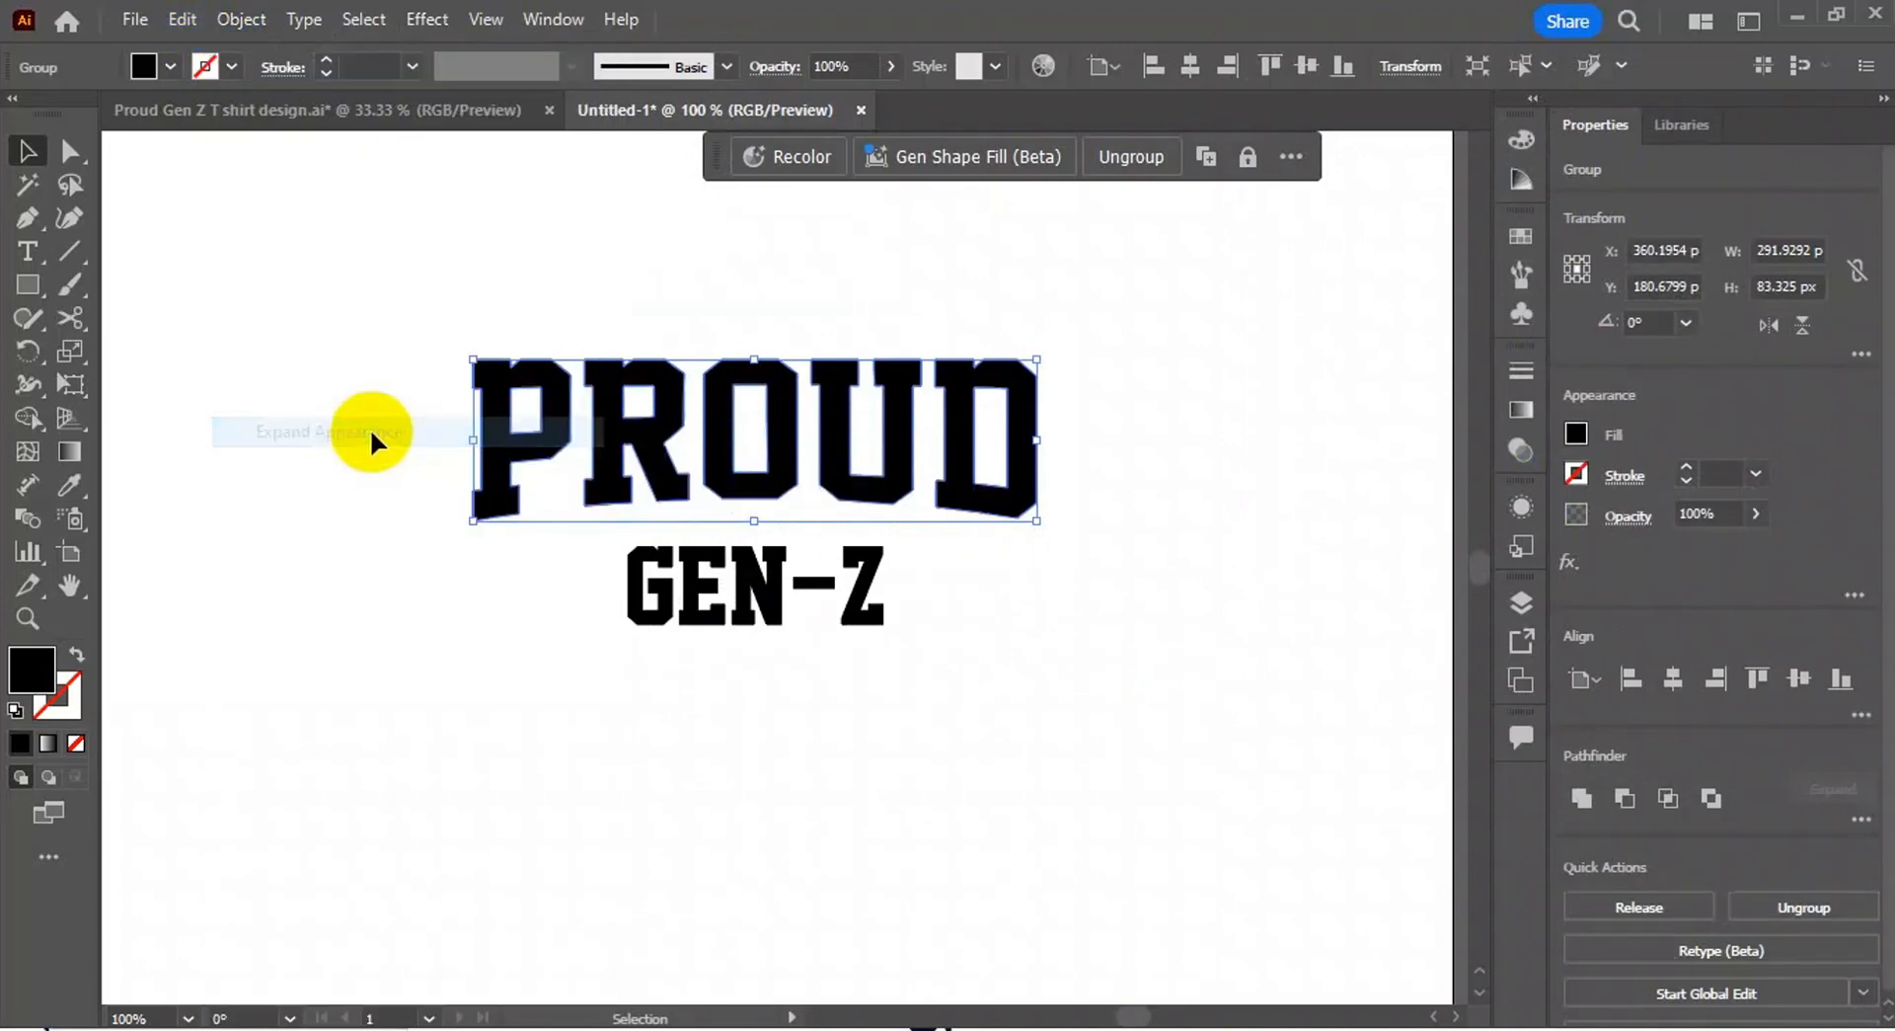
{"action": "left_click", "coordinate": [555, 554]}
Step: Move GEN-Z up slightly so it sits closer under the arched lower edge of PROUD
{"action": "left_click", "coordinate": [771, 599]}
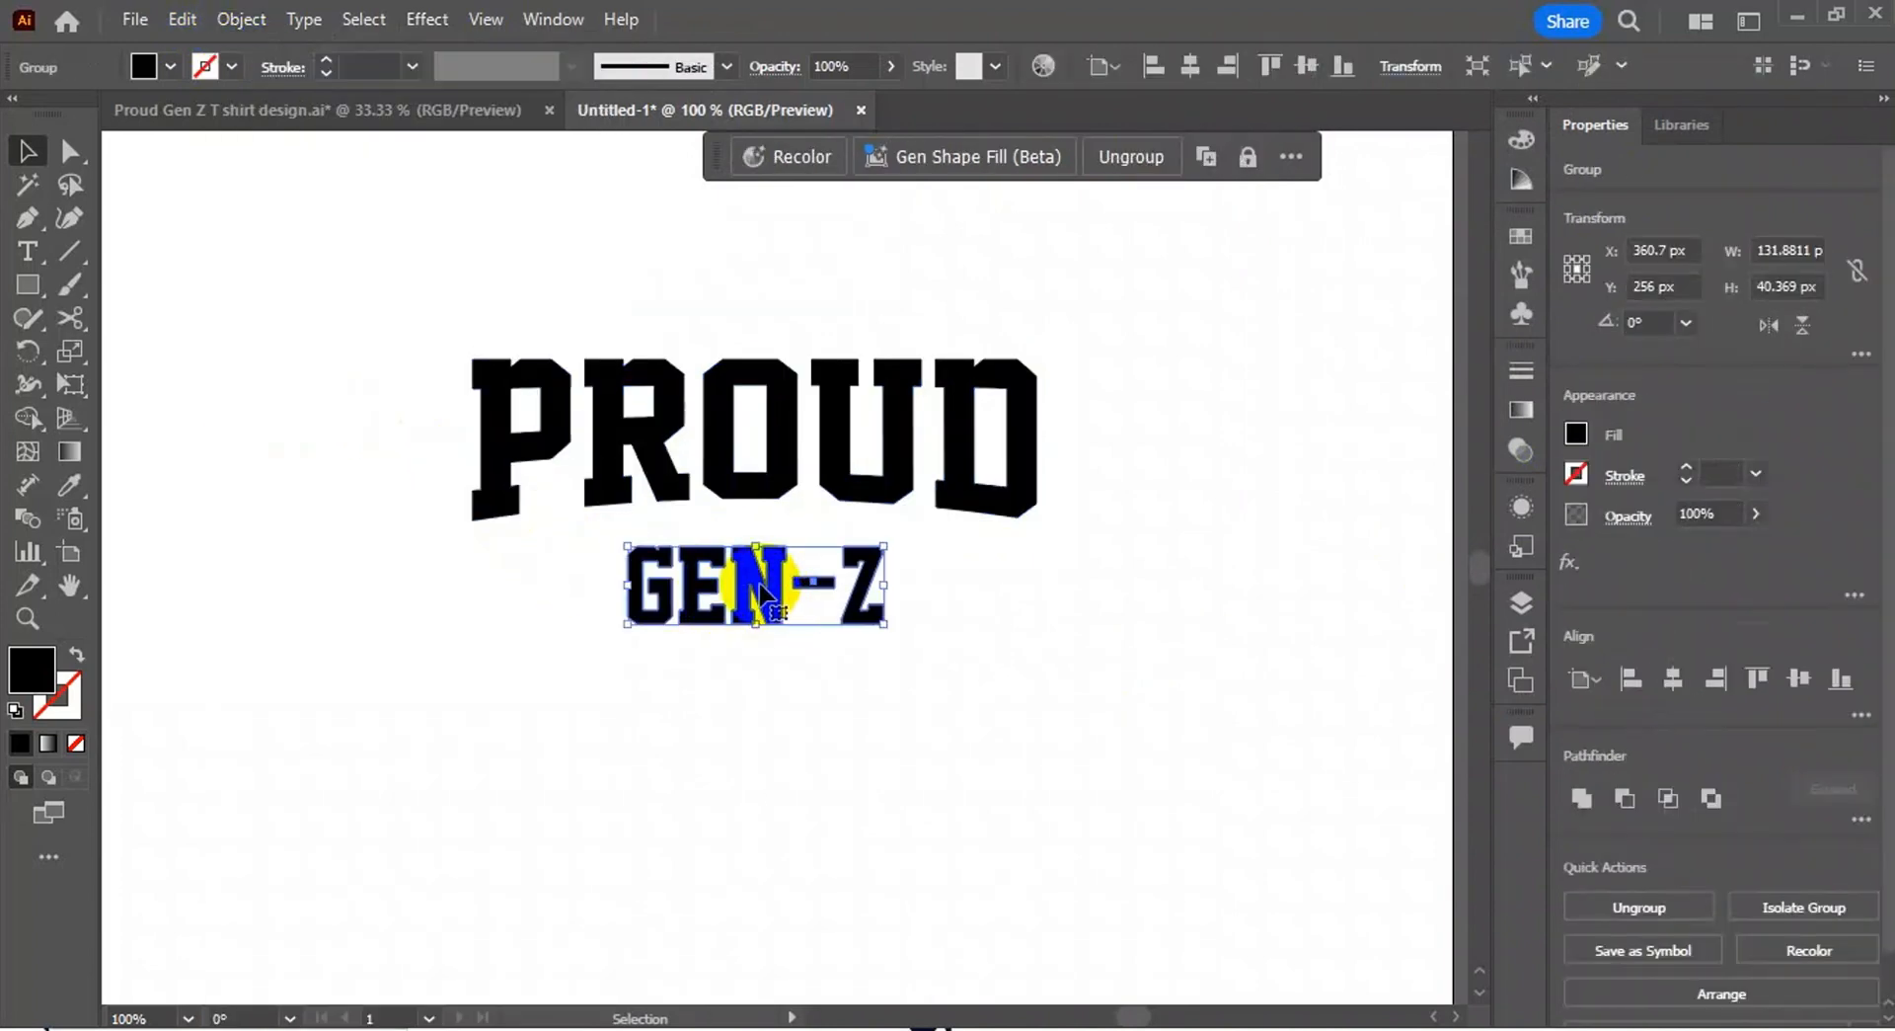
{"action": "left_click_drag", "start_coordinate": [761, 582], "coordinate": [758, 565]}
{"action": "left_click", "coordinate": [560, 717]}
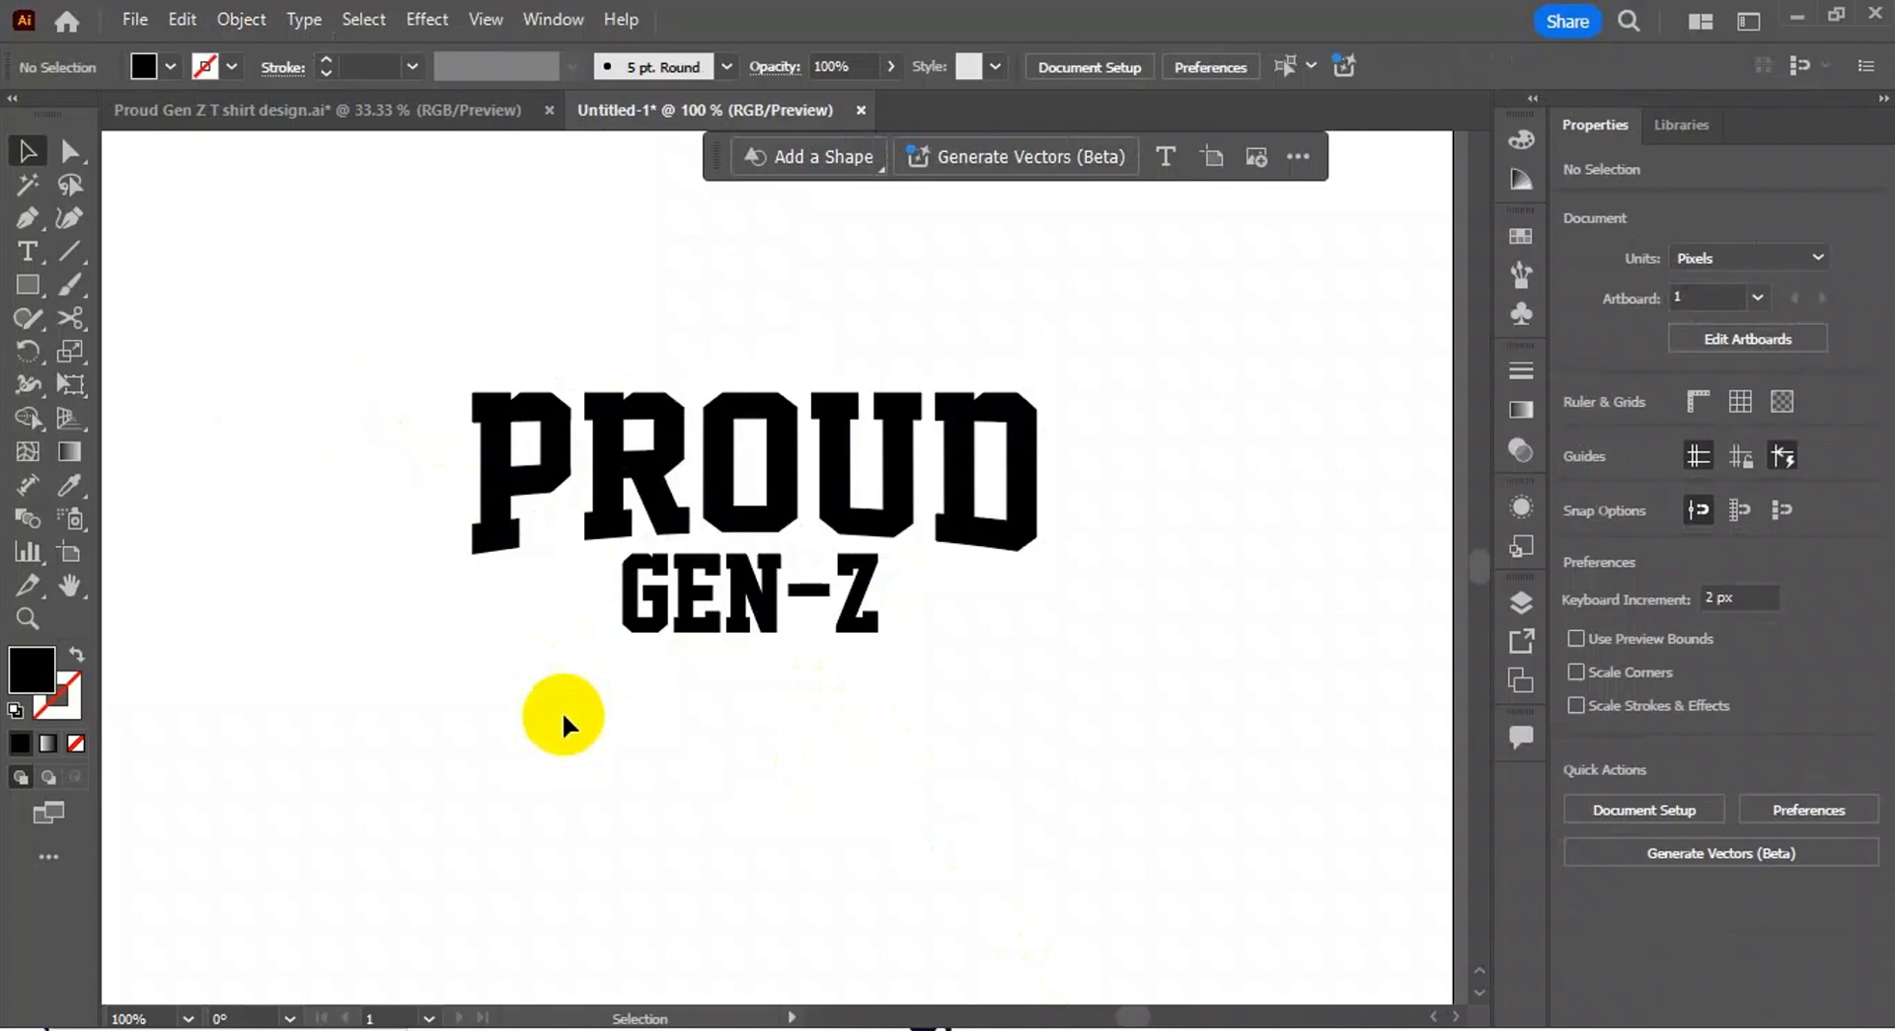
Step: Copy the white PROUD lettering and paste the copy in front of the original
{"action": "scroll", "coordinate": [955, 703], "scroll_direction": "up", "scroll_amount": 1}
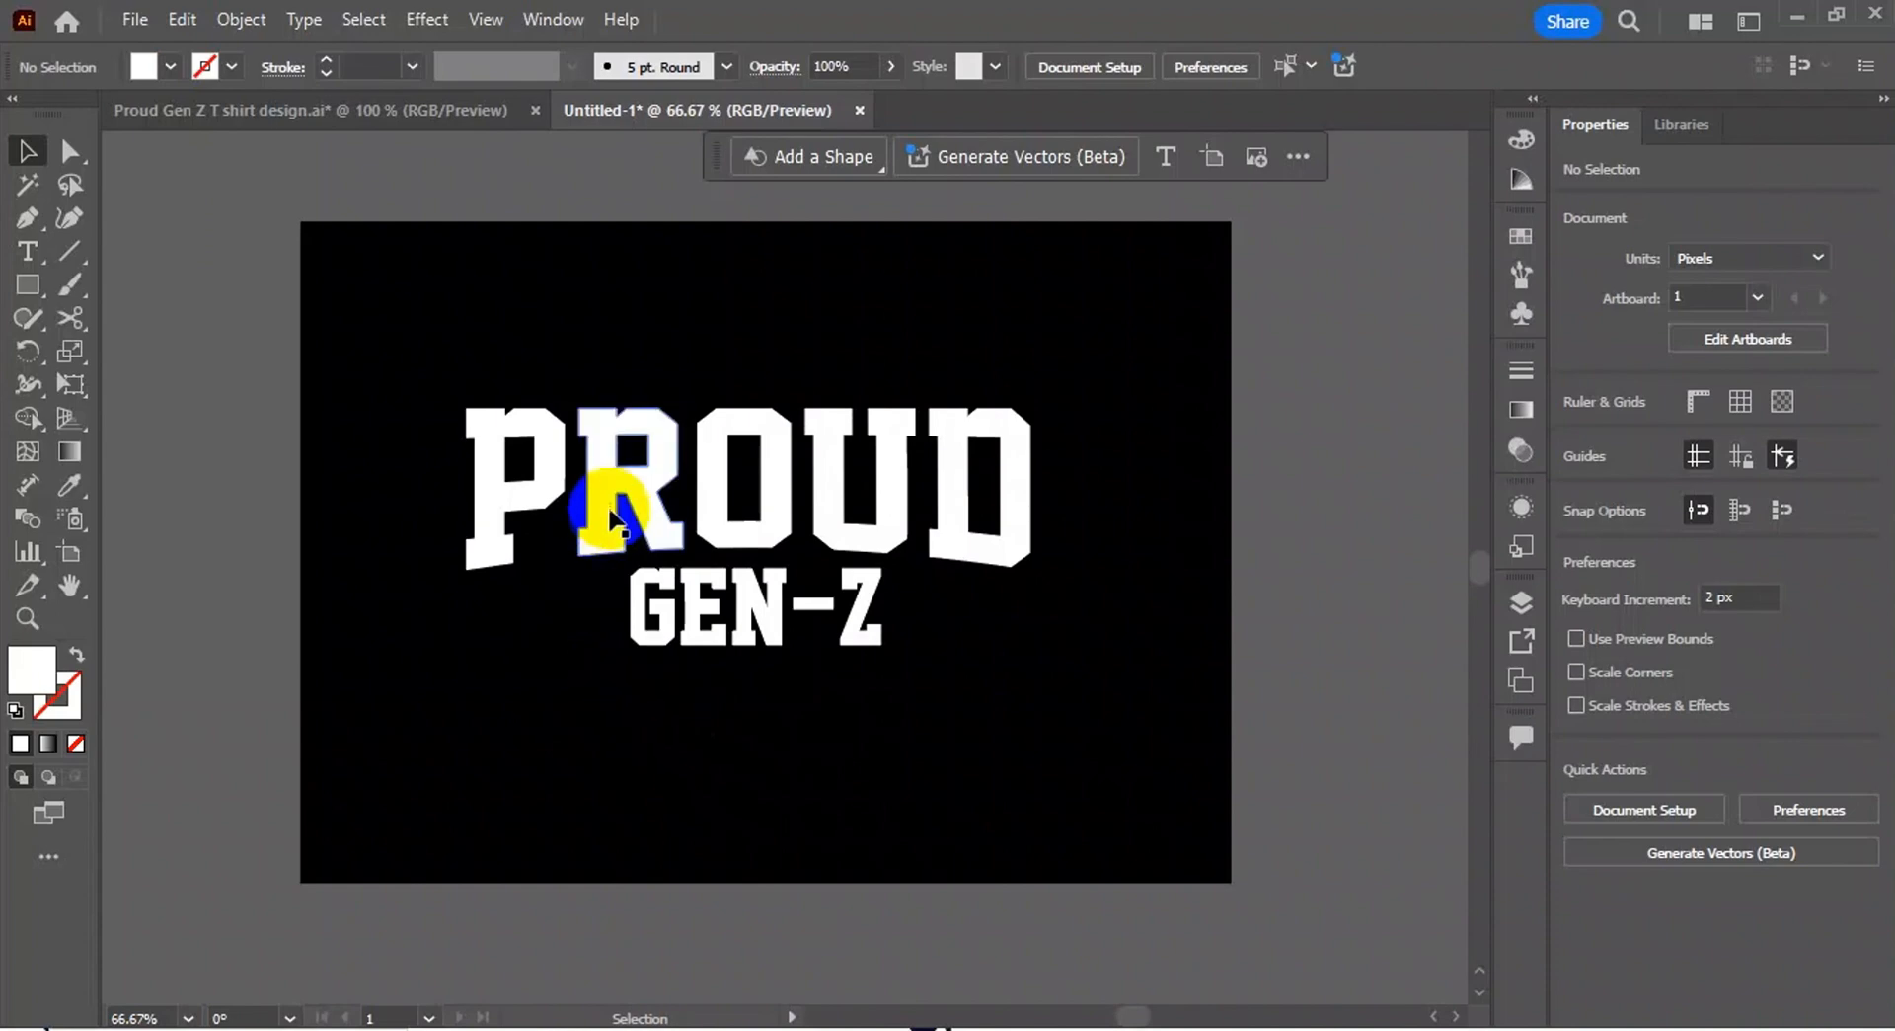
{"action": "left_click", "coordinate": [604, 490]}
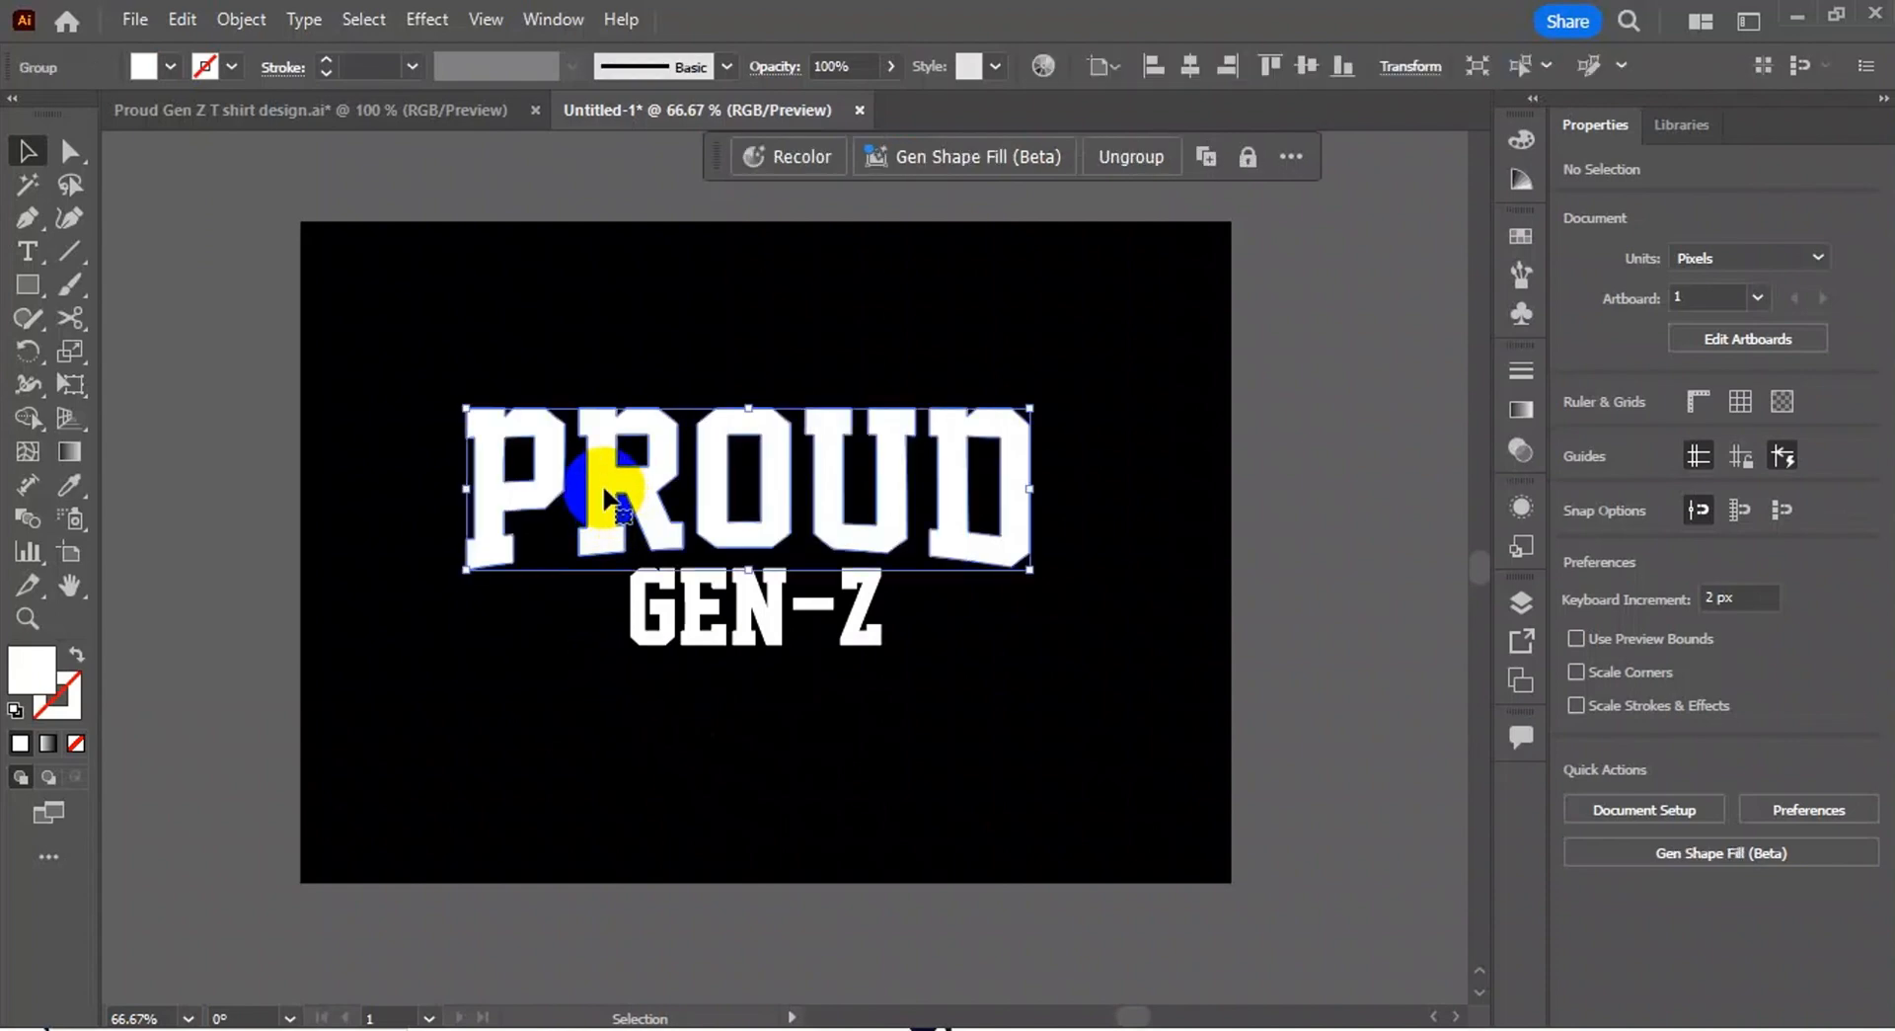
{"action": "left_click", "coordinate": [183, 20]}
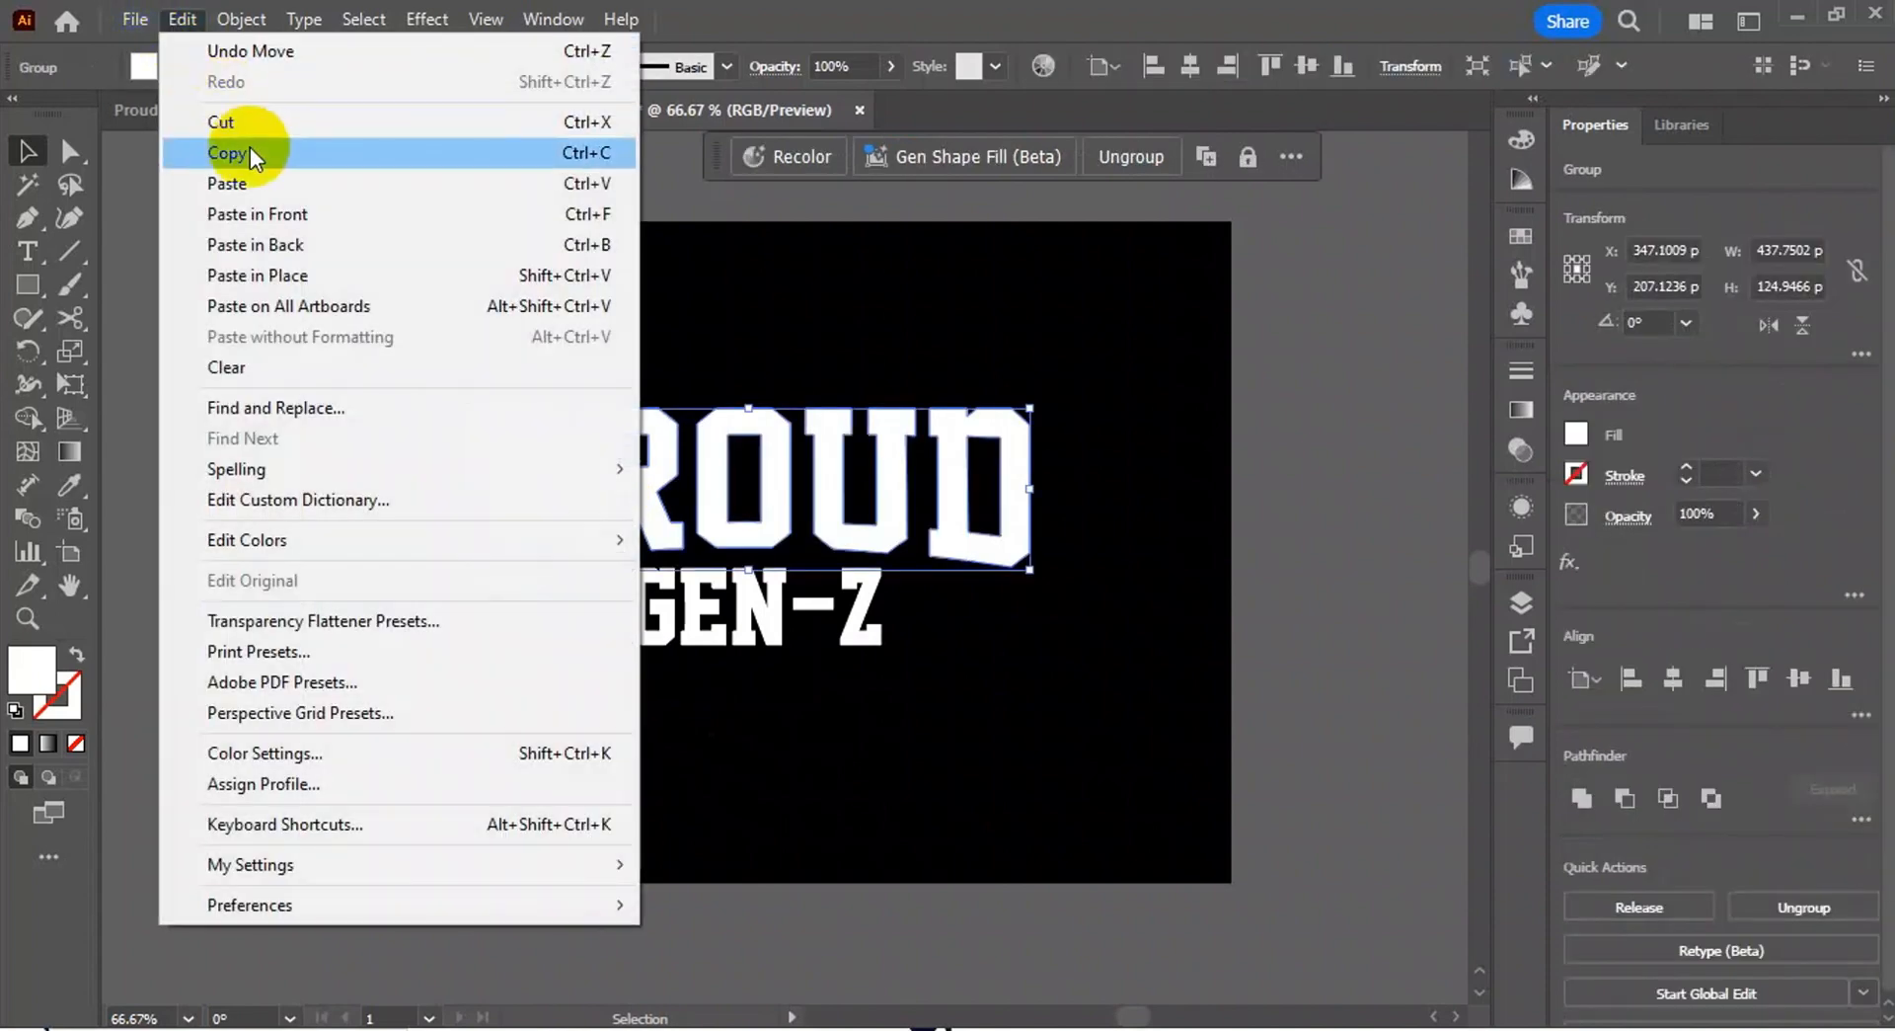
{"action": "left_click", "coordinate": [232, 153]}
{"action": "left_click", "coordinate": [182, 20]}
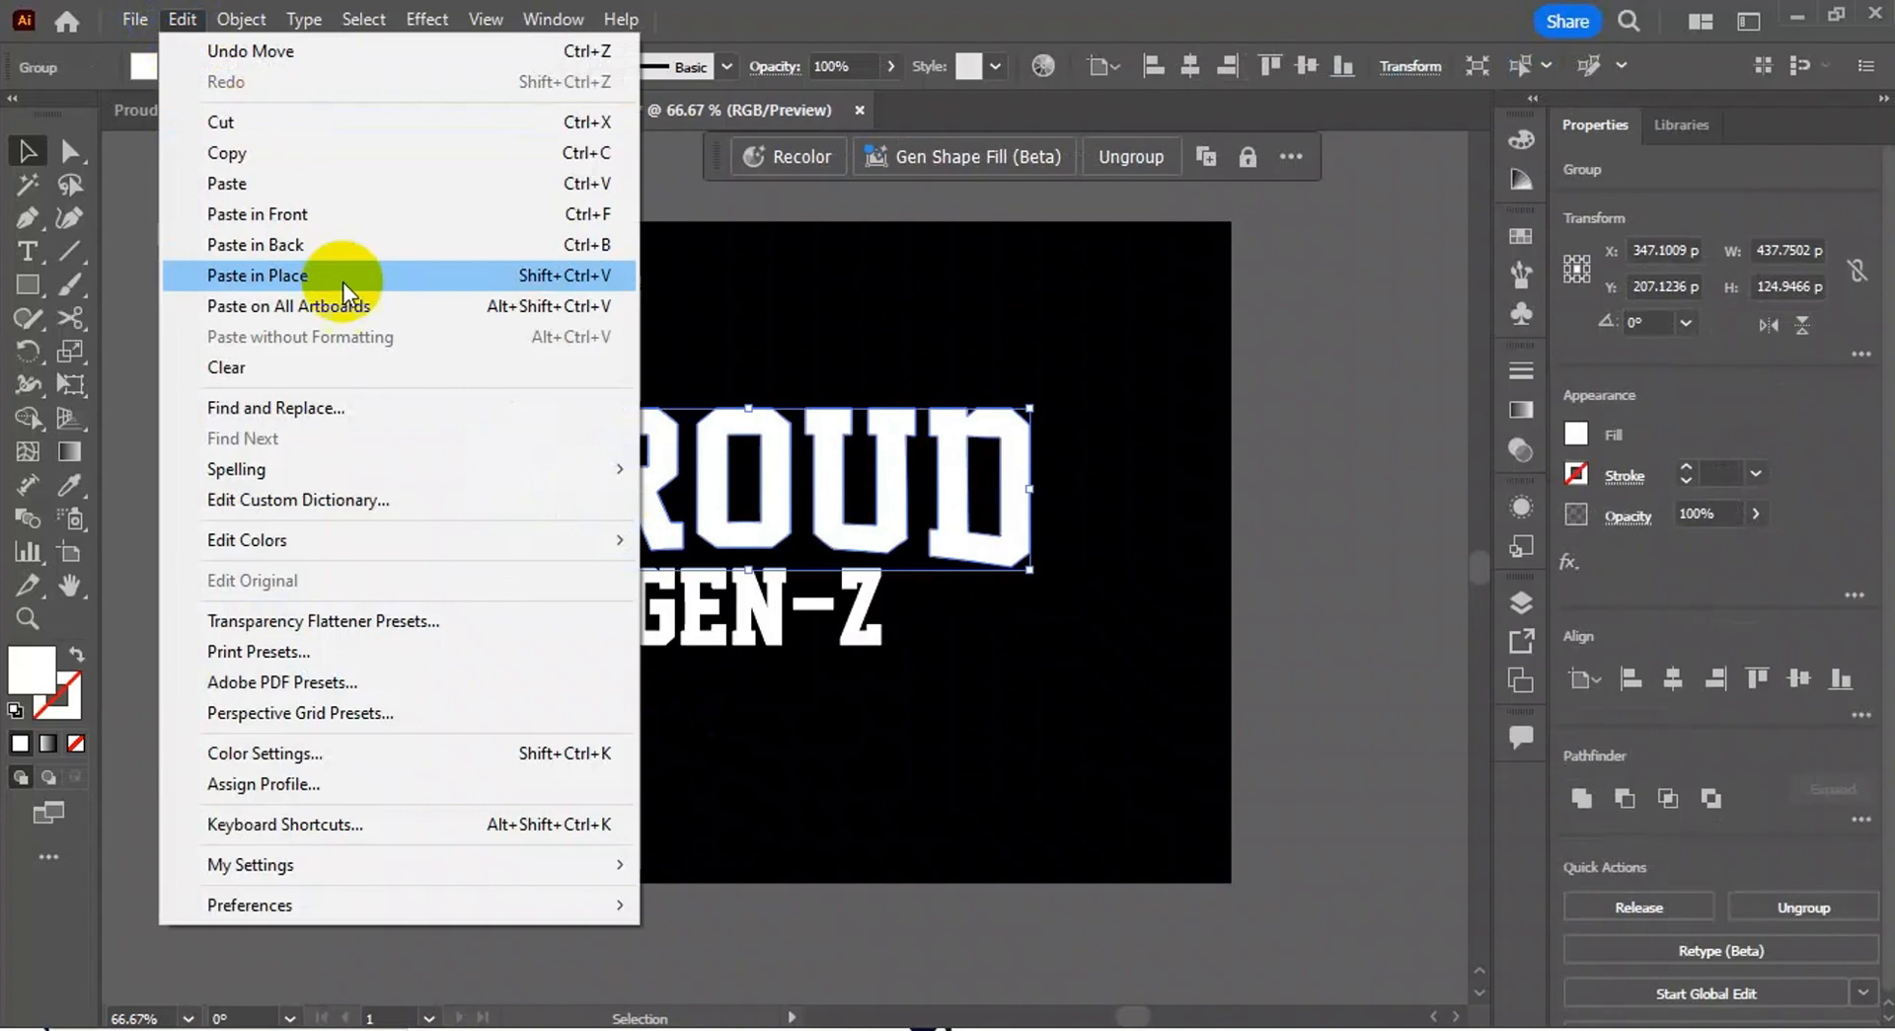
{"action": "left_click", "coordinate": [340, 214]}
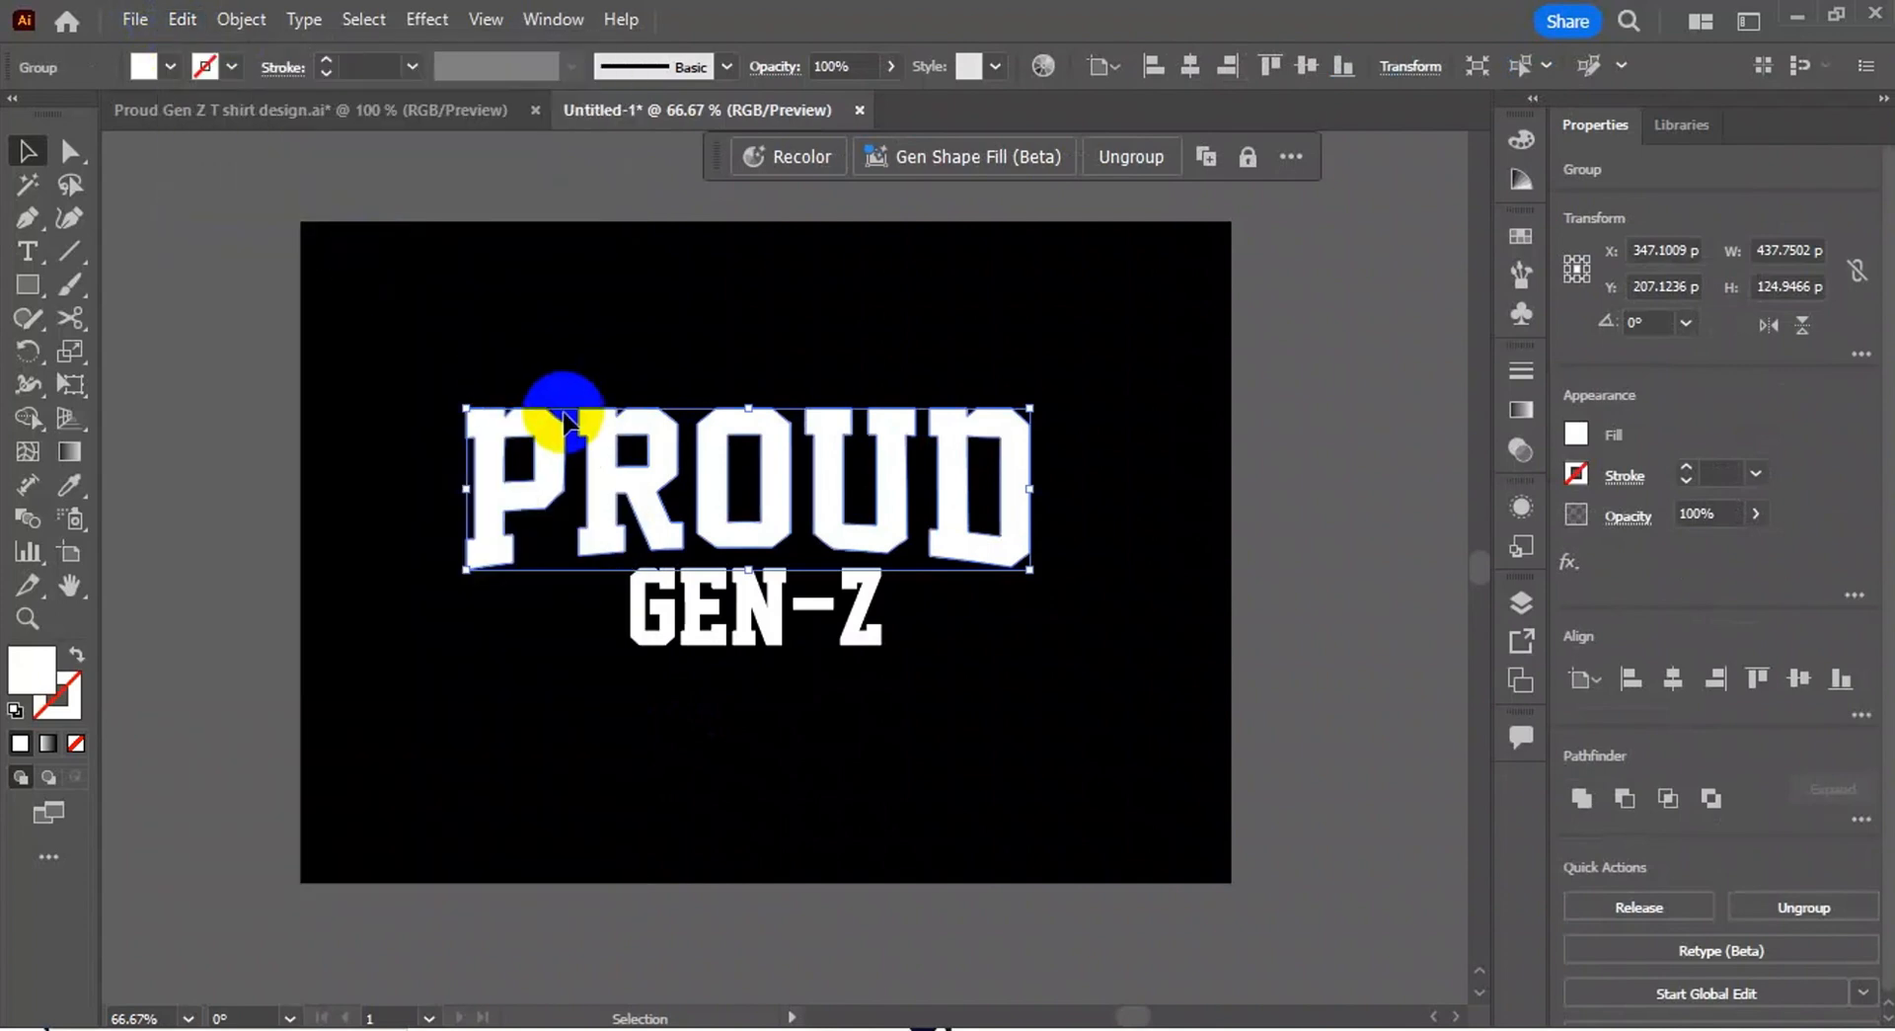
Step: Shift the front PROUD copy 8 px to the left and fill it with lime green
{"action": "key", "text": "Left"}
{"action": "key", "text": "Left"}
{"action": "key", "text": "Left"}
{"action": "key", "text": "Left"}
{"action": "key", "text": "Left"}
{"action": "key", "text": "Left"}
{"action": "key", "text": "Left"}
{"action": "key", "text": "Left"}
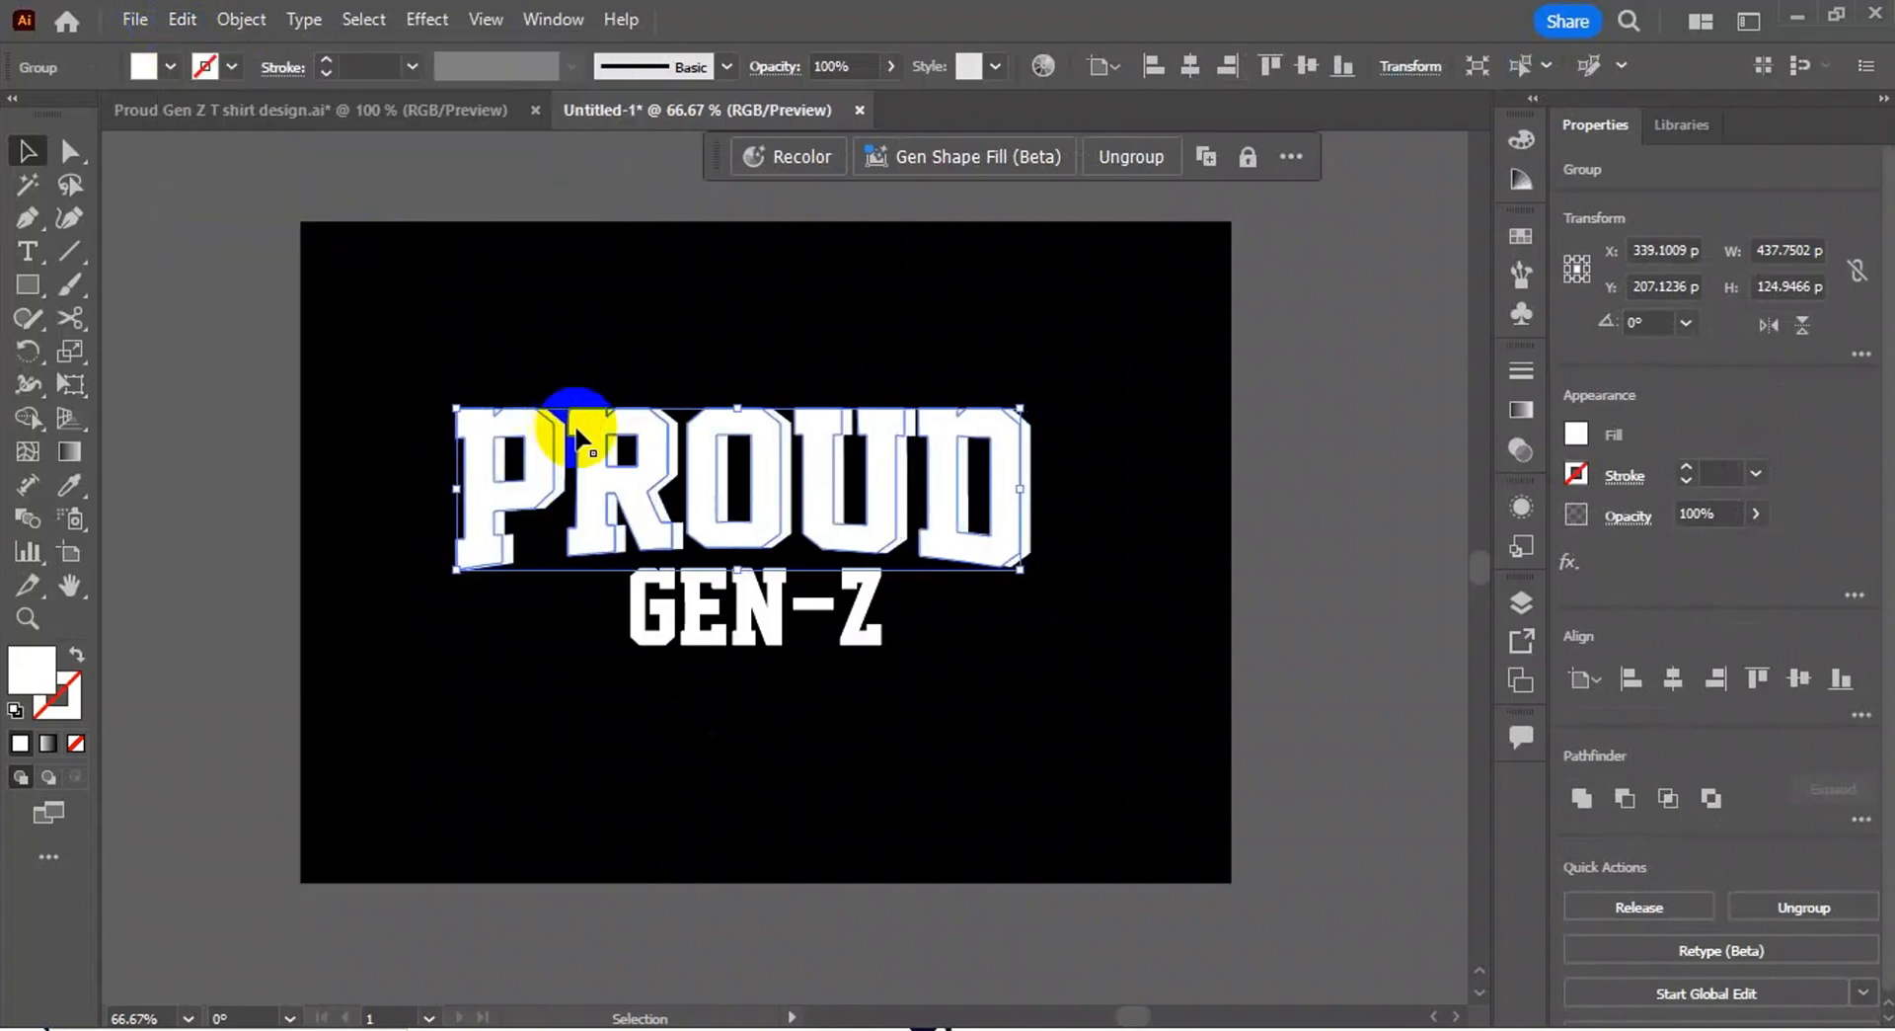
{"action": "left_click", "coordinate": [1521, 238]}
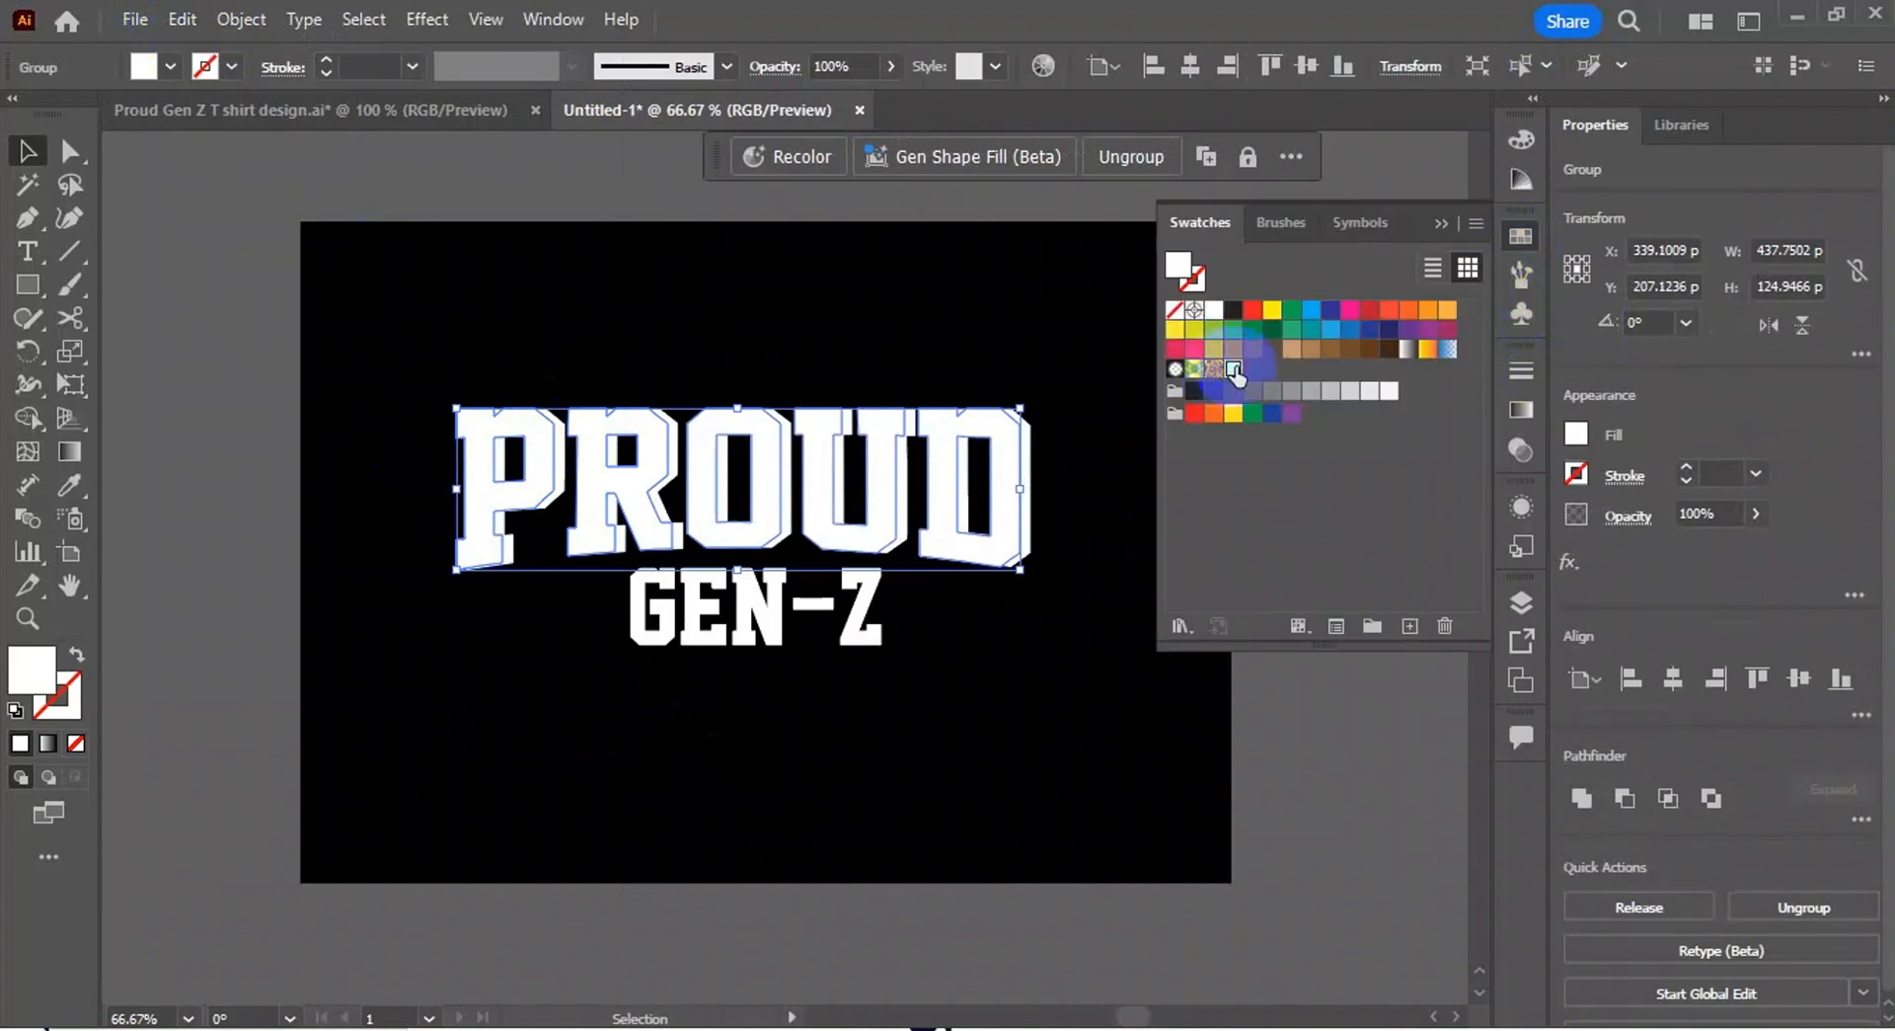
{"action": "left_click", "coordinate": [1234, 370]}
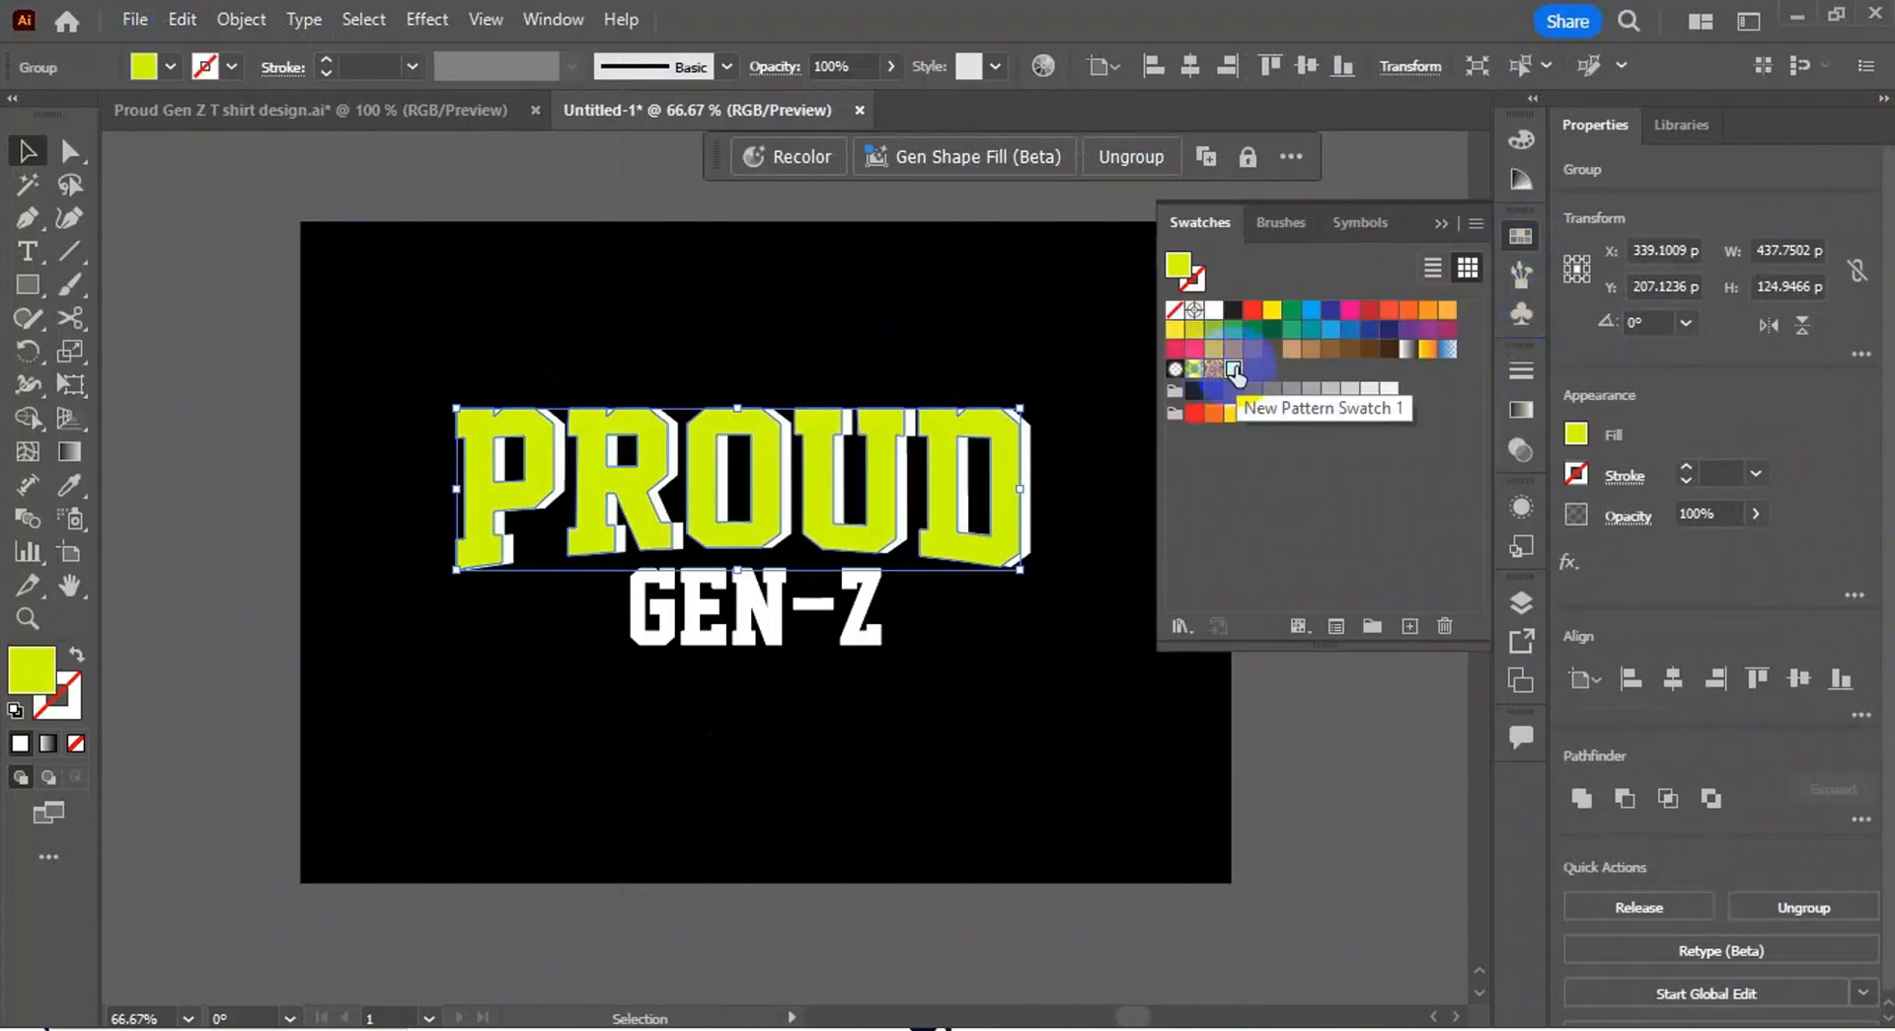
Step: Send the lime green PROUD copy backward so it sits behind the white PROUD lettering
{"action": "right_click", "coordinate": [874, 447]}
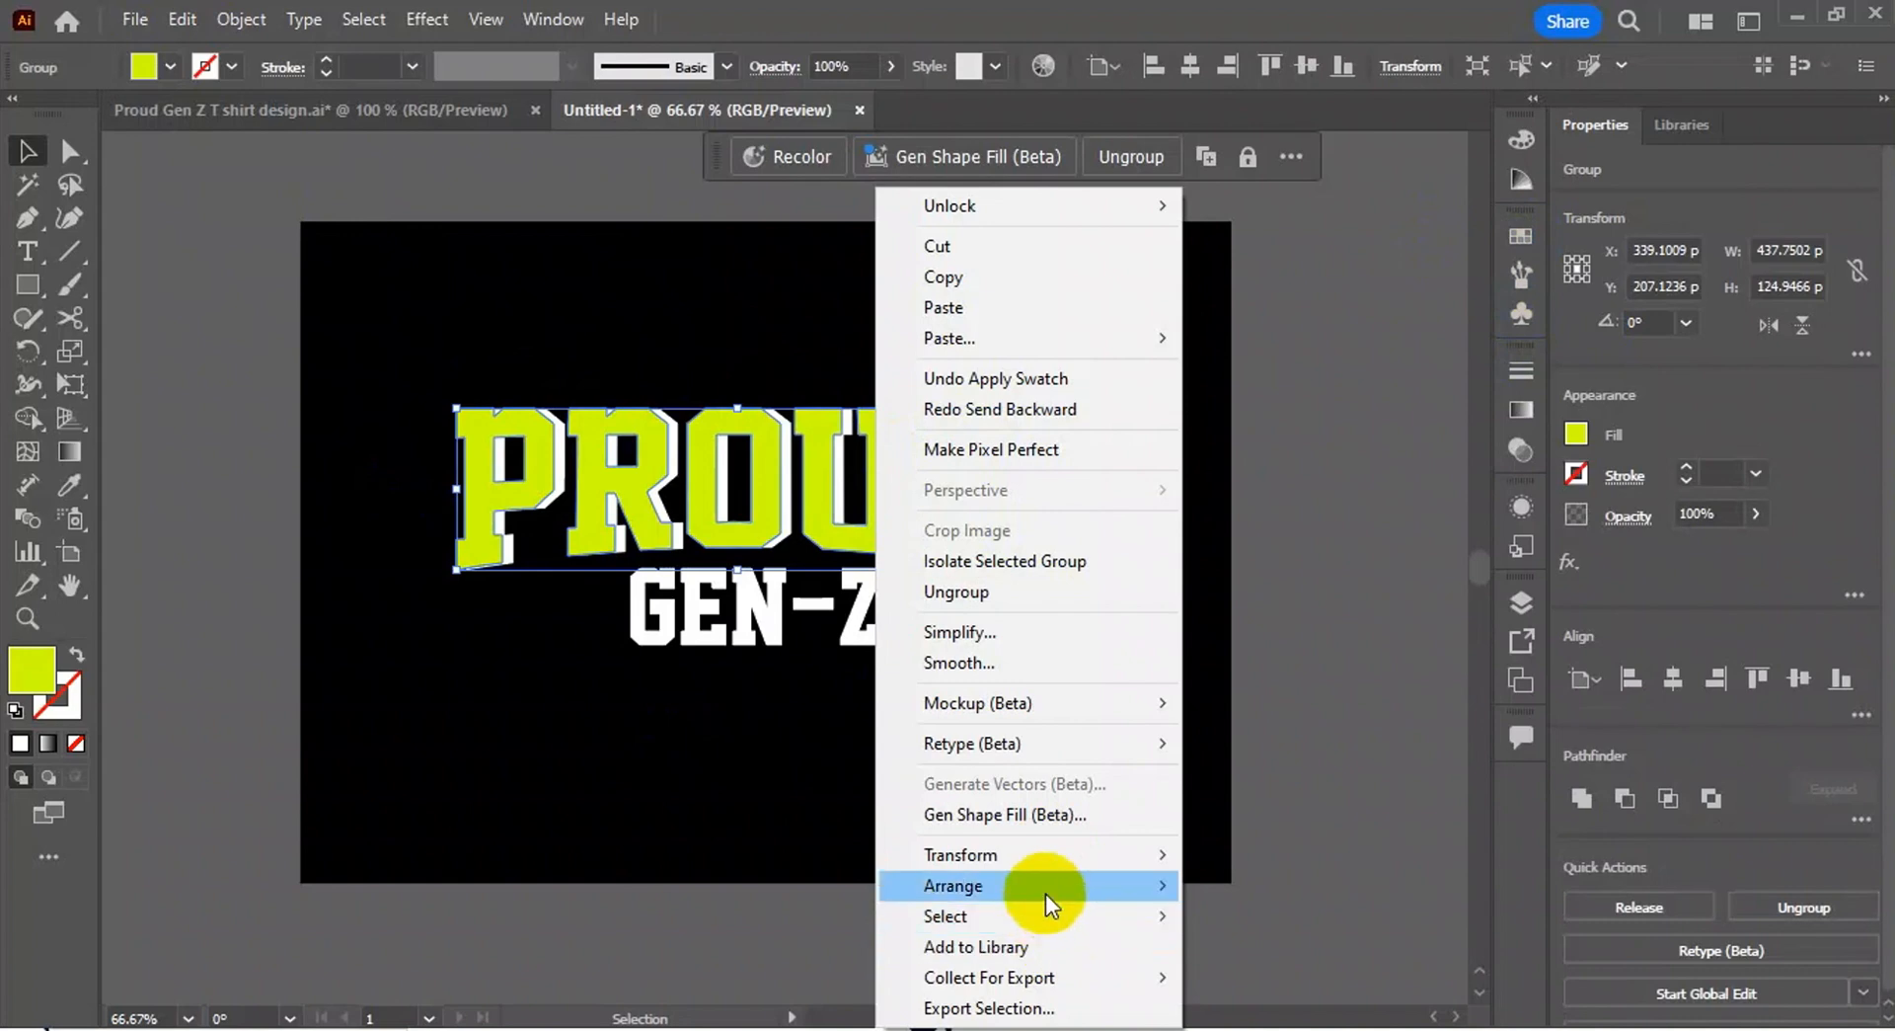
{"action": "mouse_move", "coordinate": [1045, 892]}
{"action": "left_click", "coordinate": [1252, 944]}
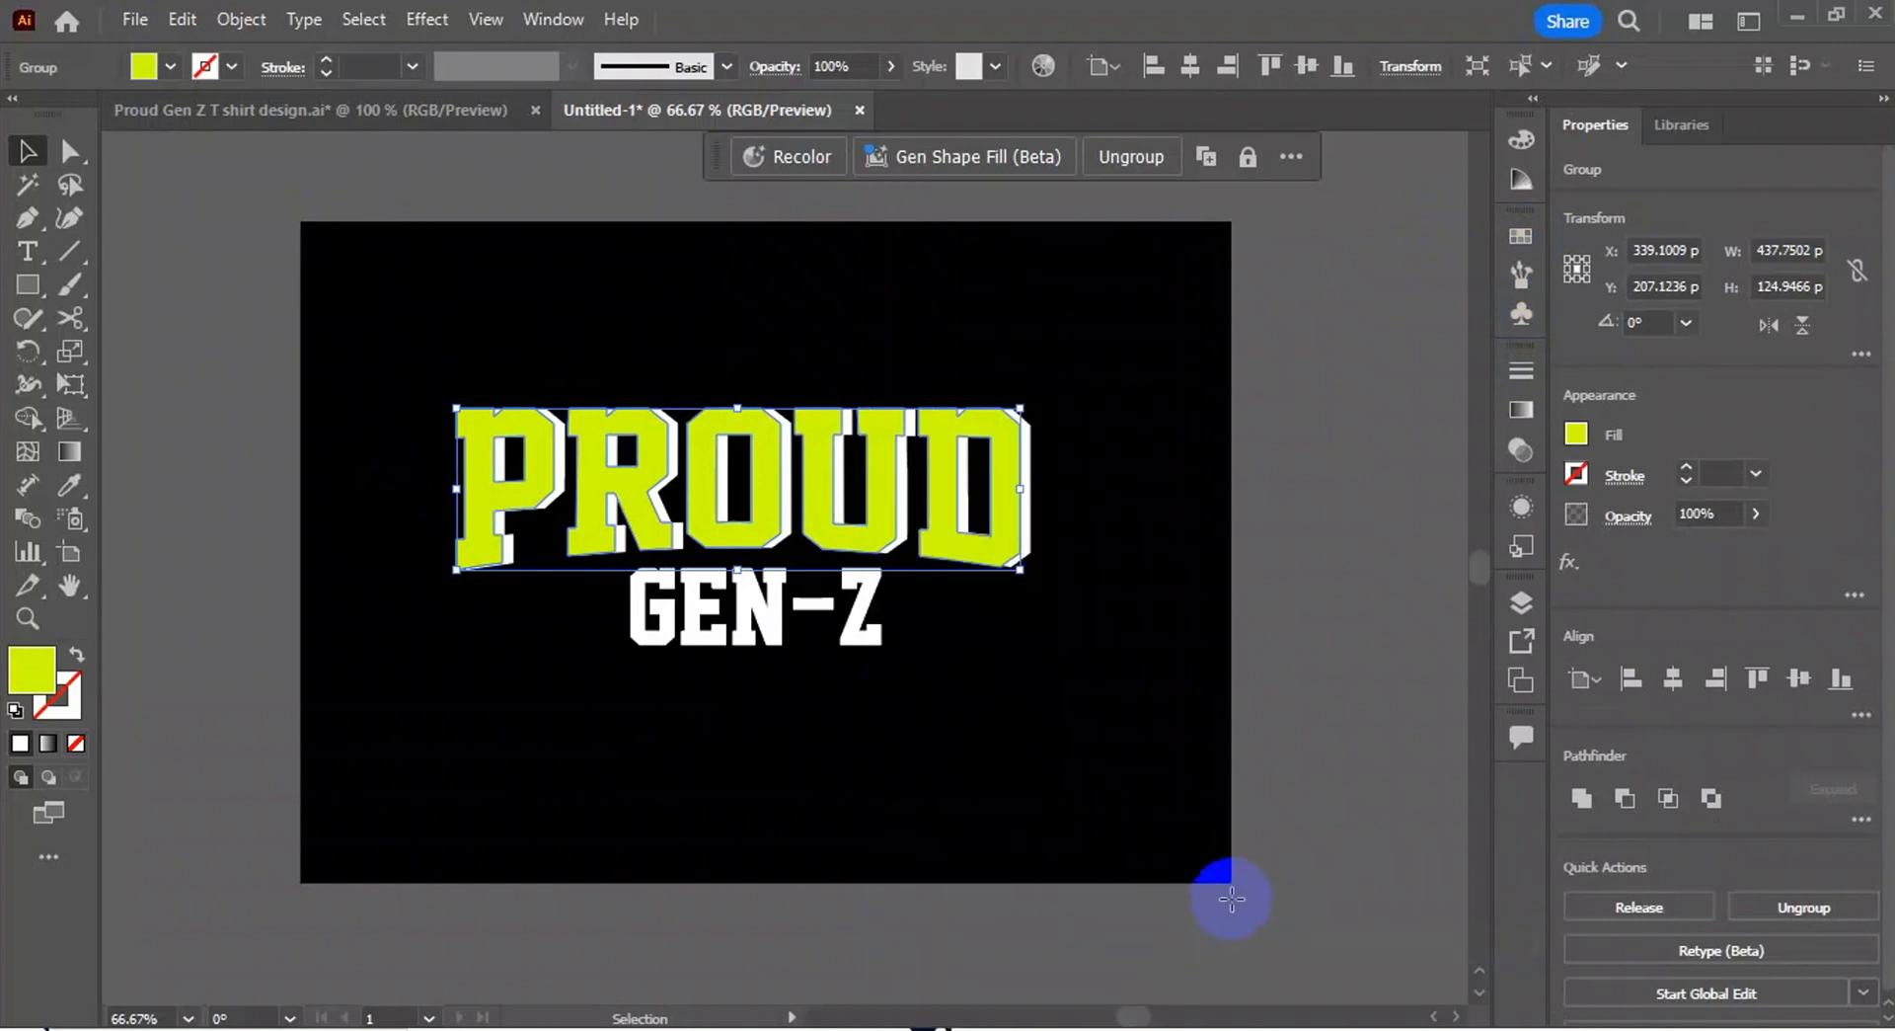
{"action": "left_click", "coordinate": [1151, 715]}
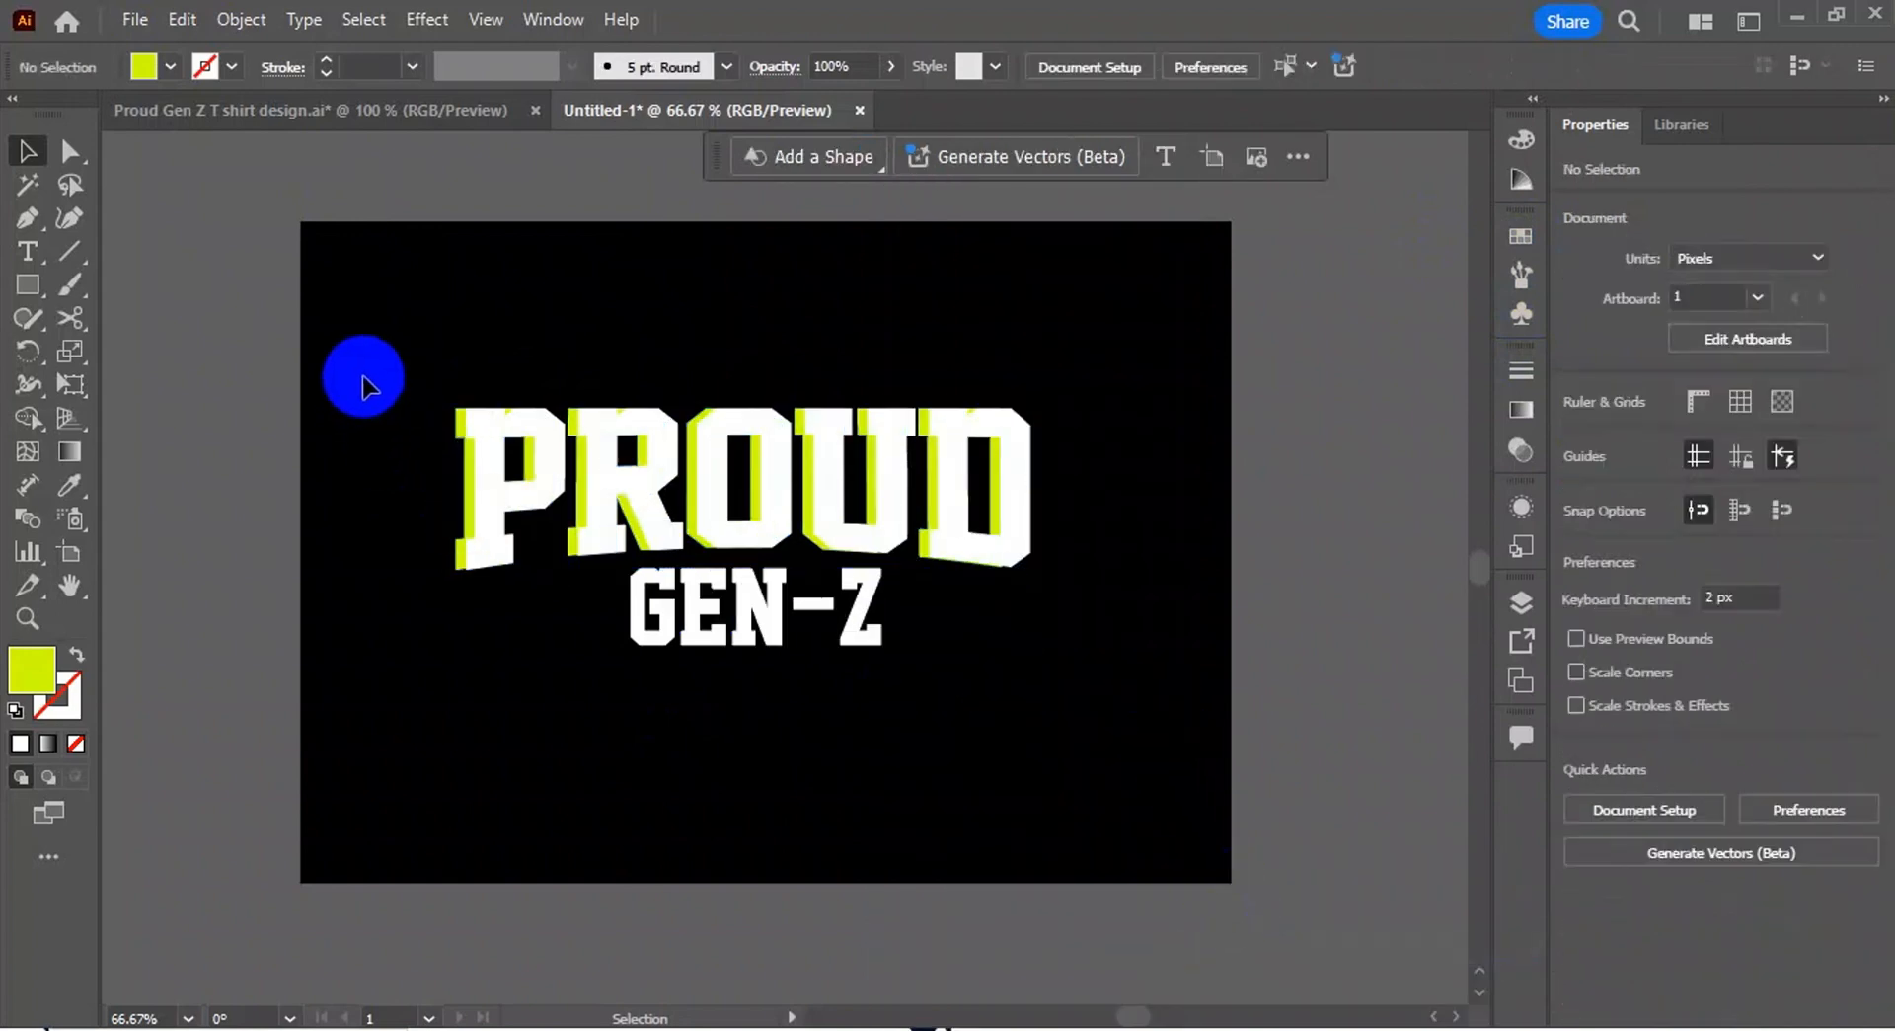
Step: Group both PROUD layers and the GEN-Z lettering together
{"action": "left_click_drag", "start_coordinate": [363, 375], "coordinate": [1157, 677]}
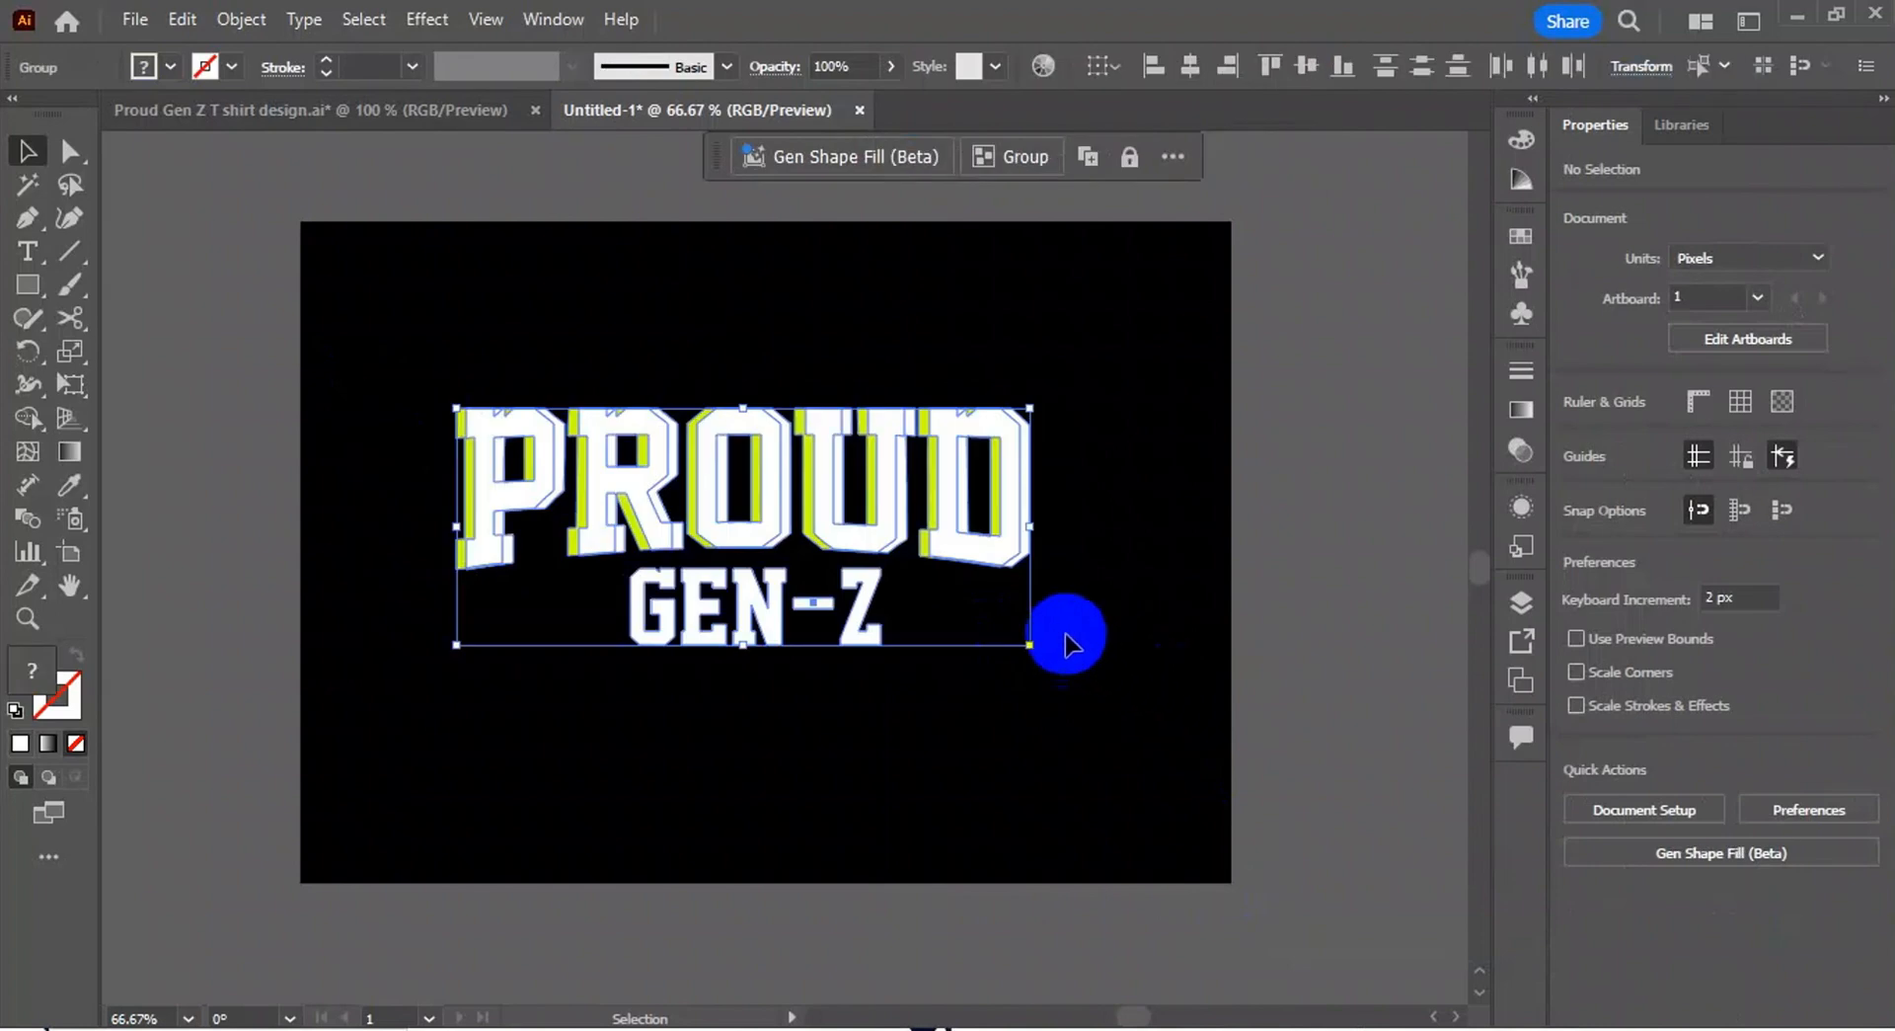
{"action": "right_click", "coordinate": [727, 440]}
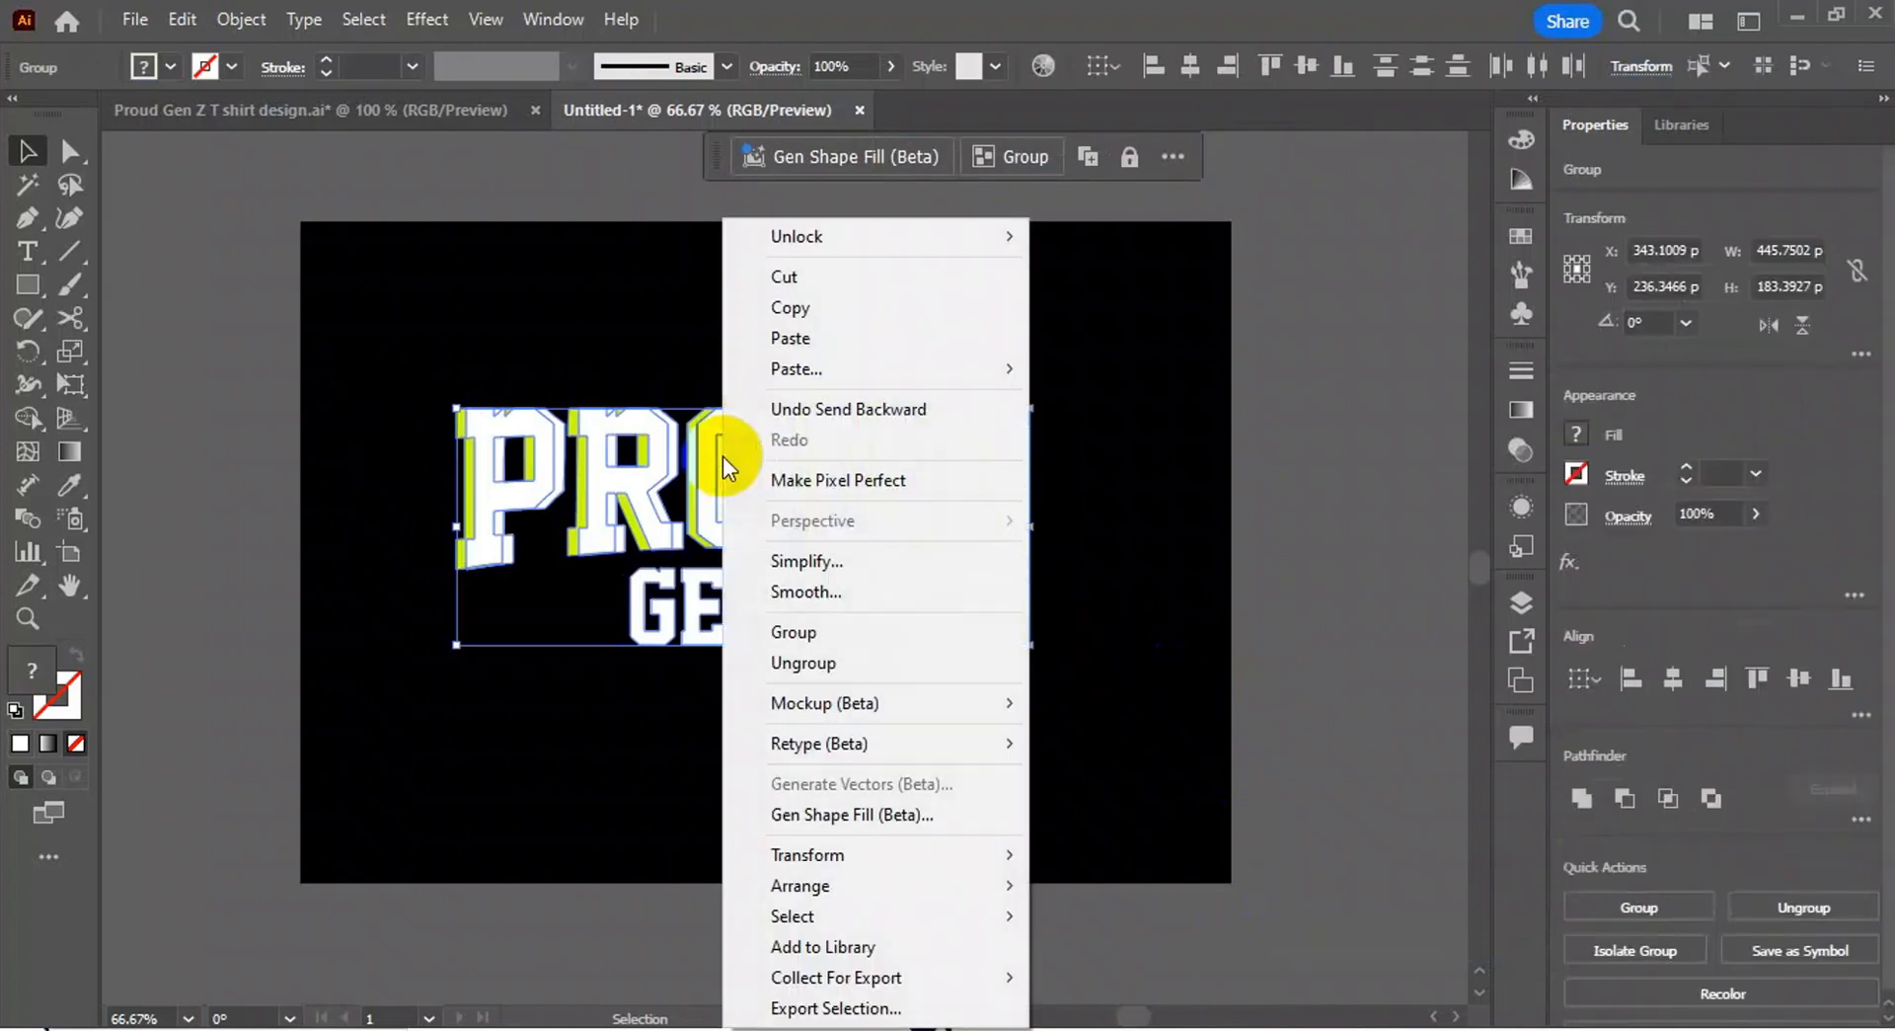
{"action": "left_click", "coordinate": [868, 637]}
Step: Offset the paths of the grouped lettering by 12 px with round joins
{"action": "left_click", "coordinate": [223, 24]}
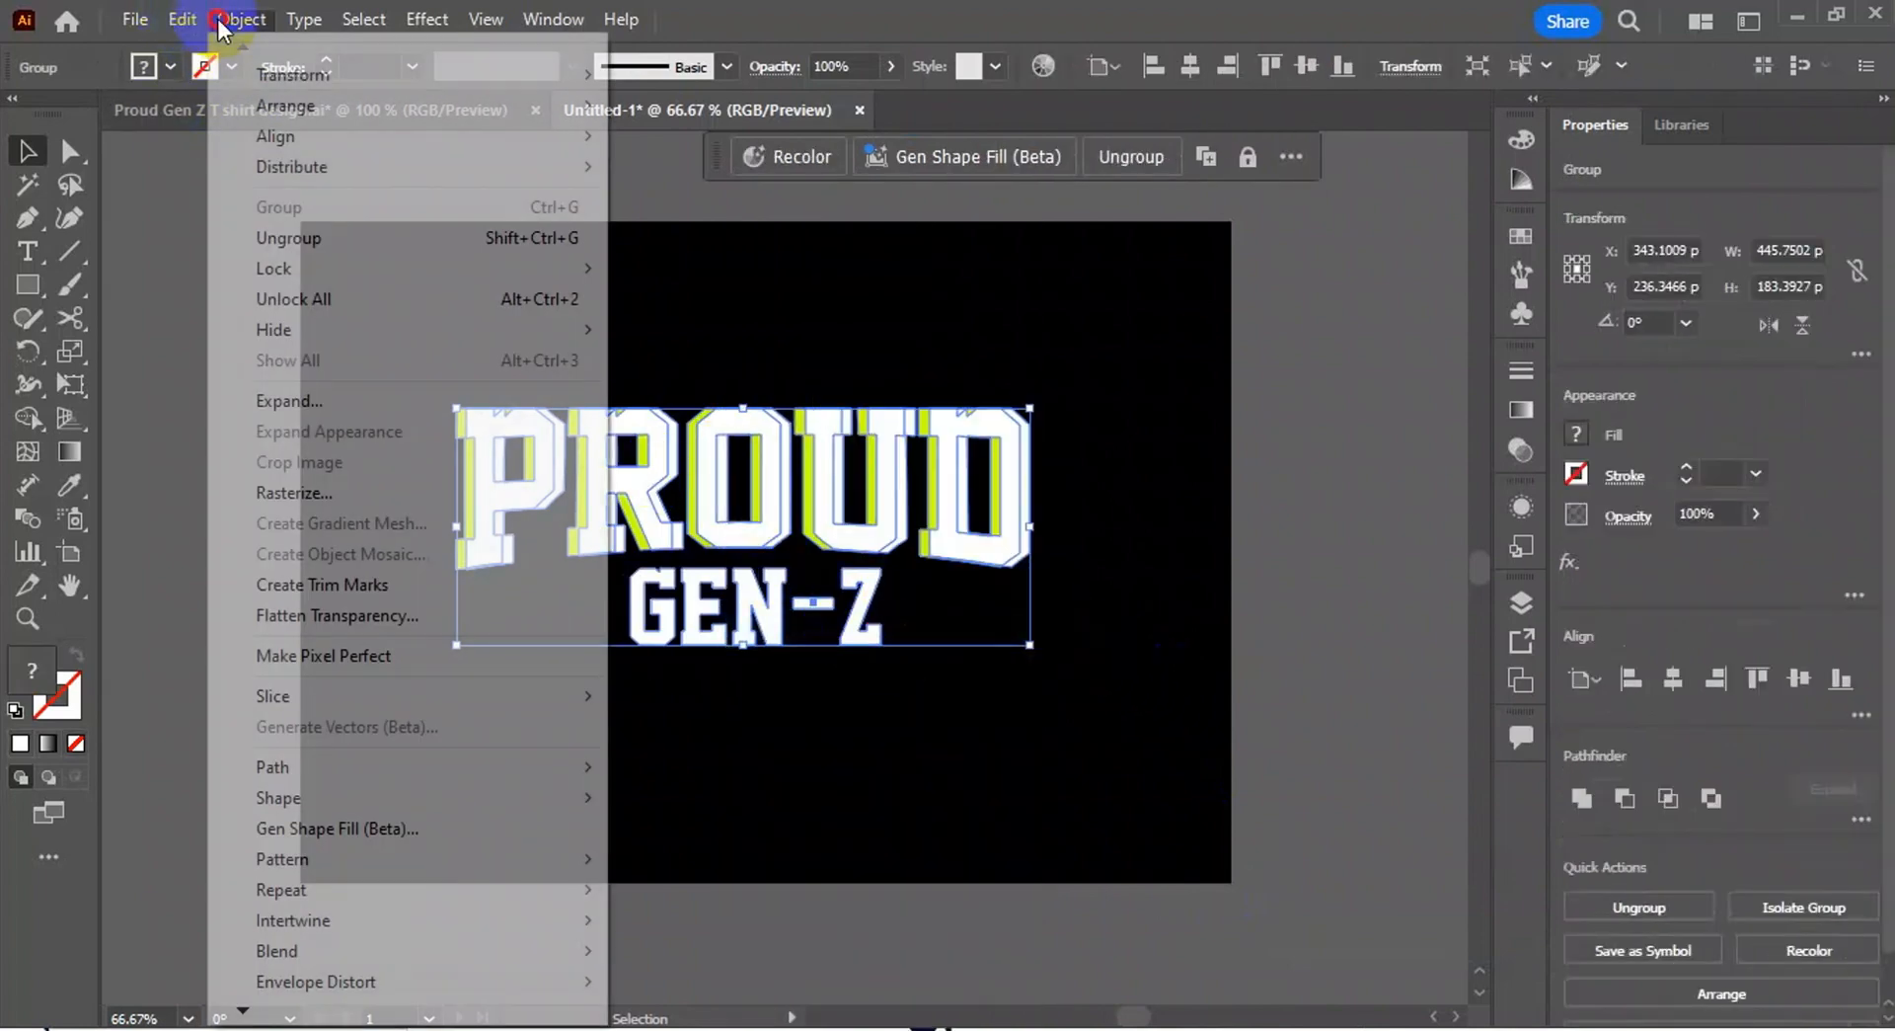
{"action": "mouse_move", "coordinate": [346, 768]}
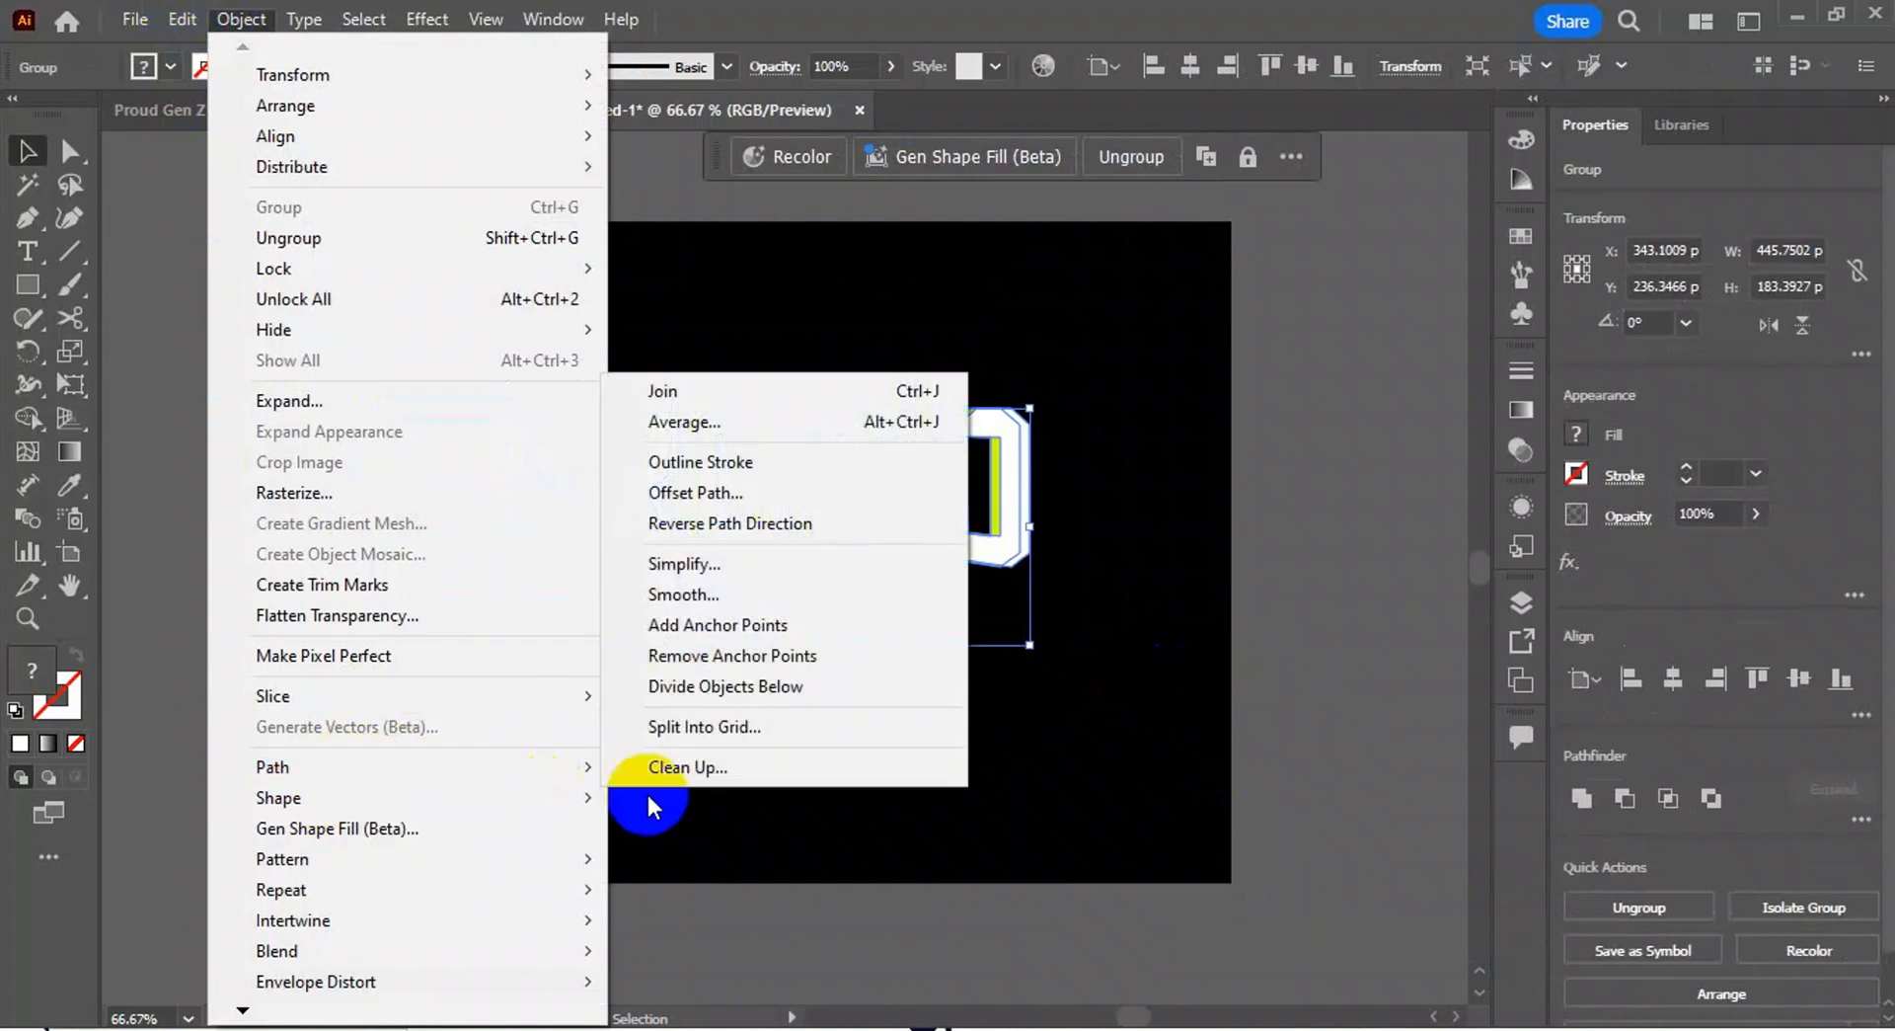
{"action": "left_click", "coordinate": [732, 493]}
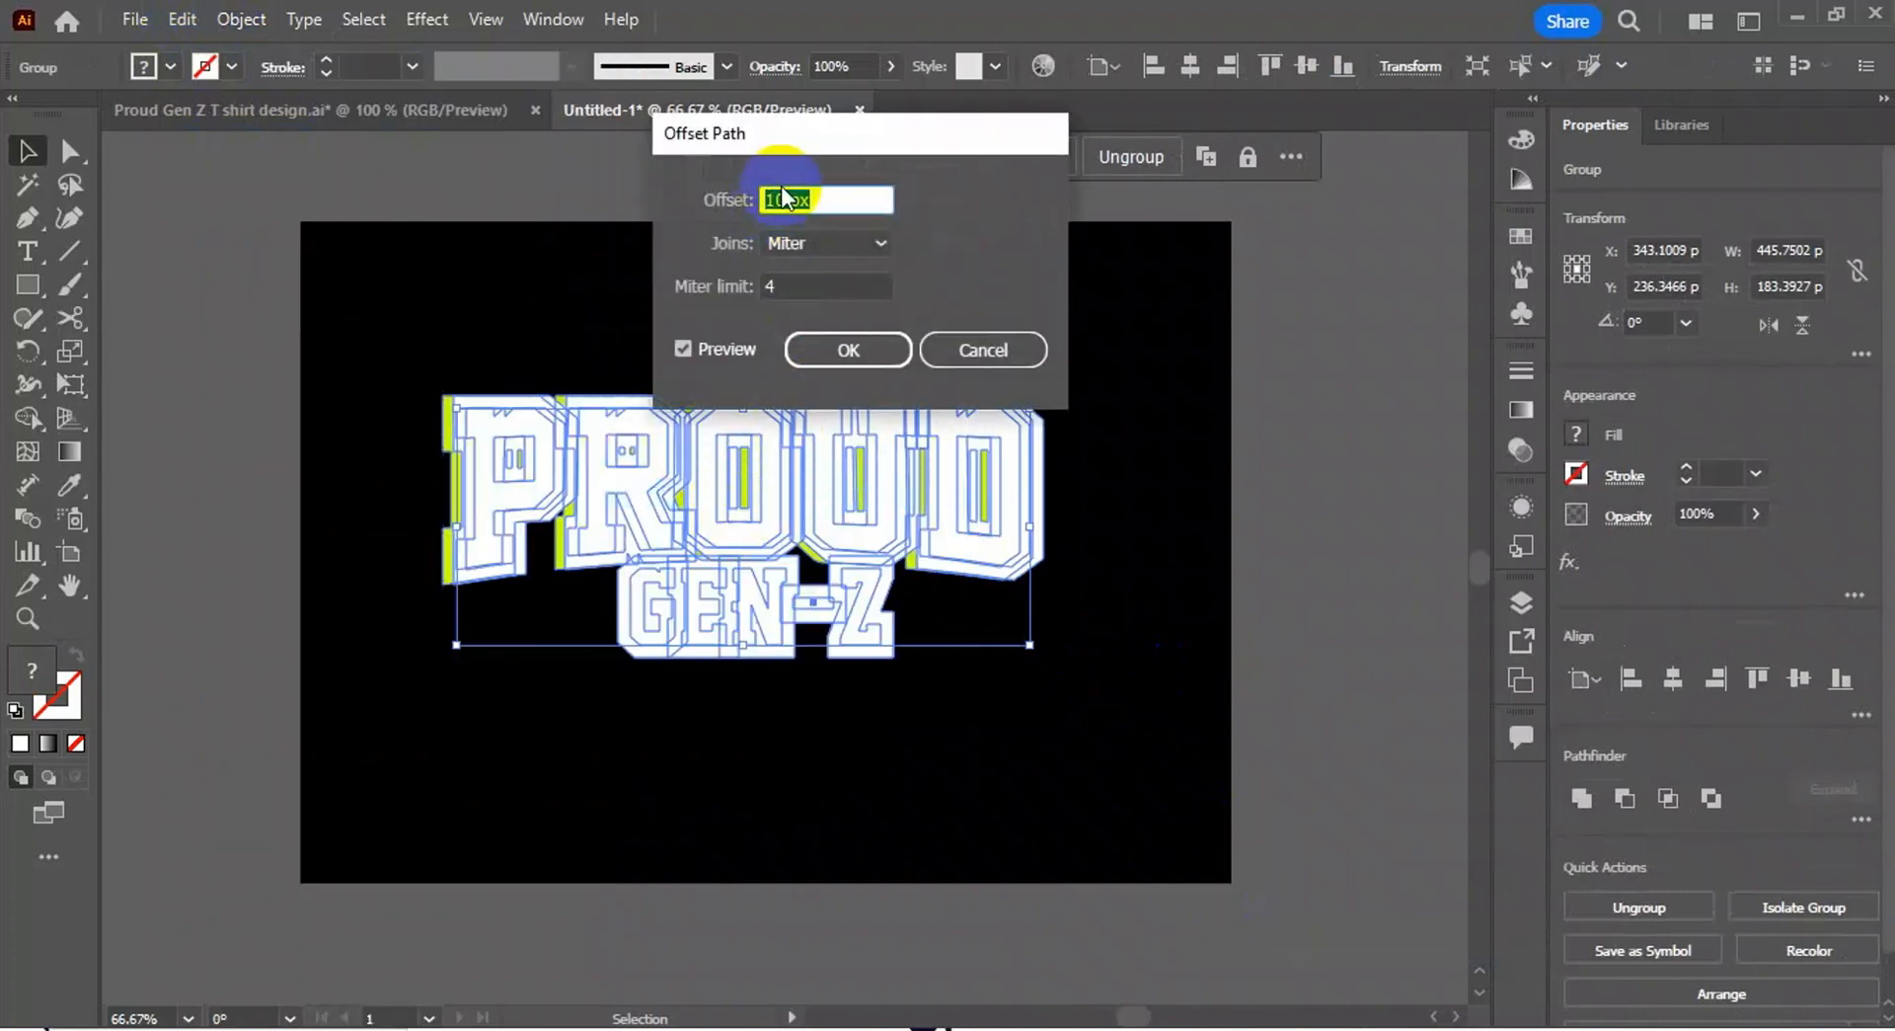
{"action": "left_click_drag", "start_coordinate": [794, 133], "coordinate": [1229, 177]}
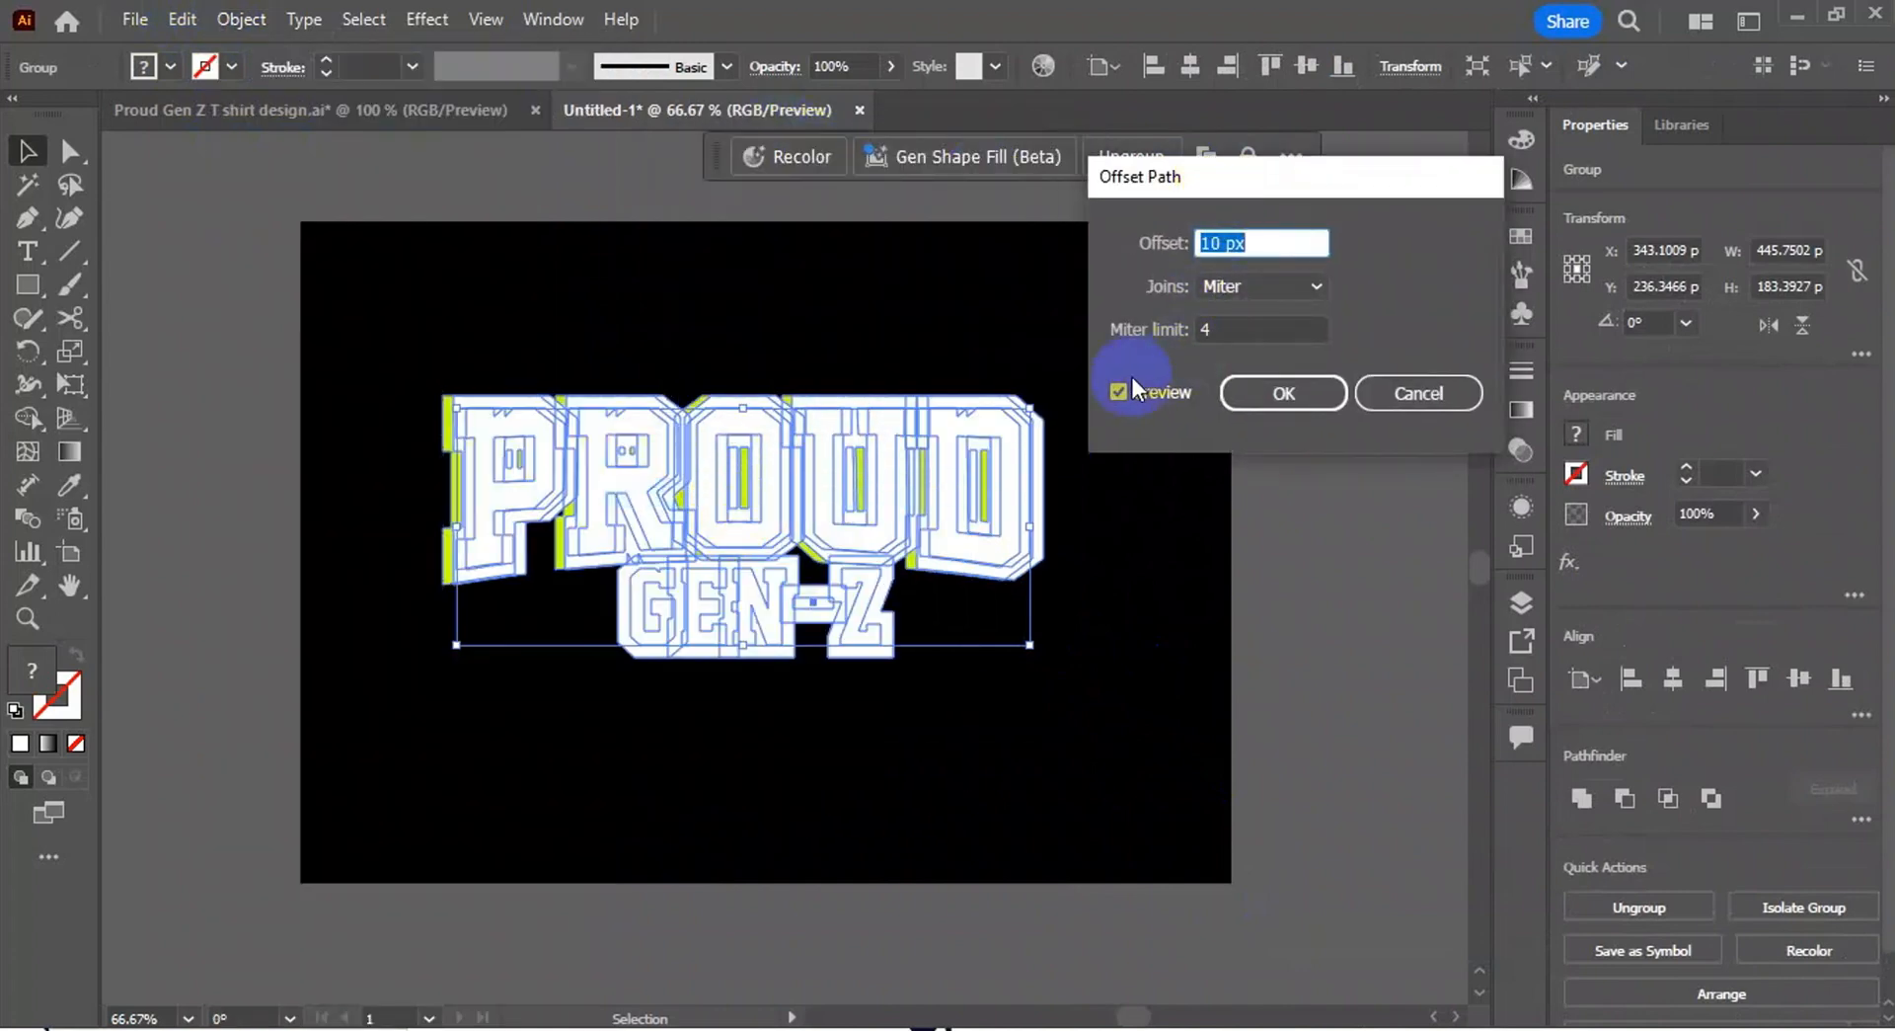
{"action": "left_click", "coordinate": [1253, 288]}
{"action": "left_click", "coordinate": [1262, 343]}
{"action": "left_click", "coordinate": [1268, 244]}
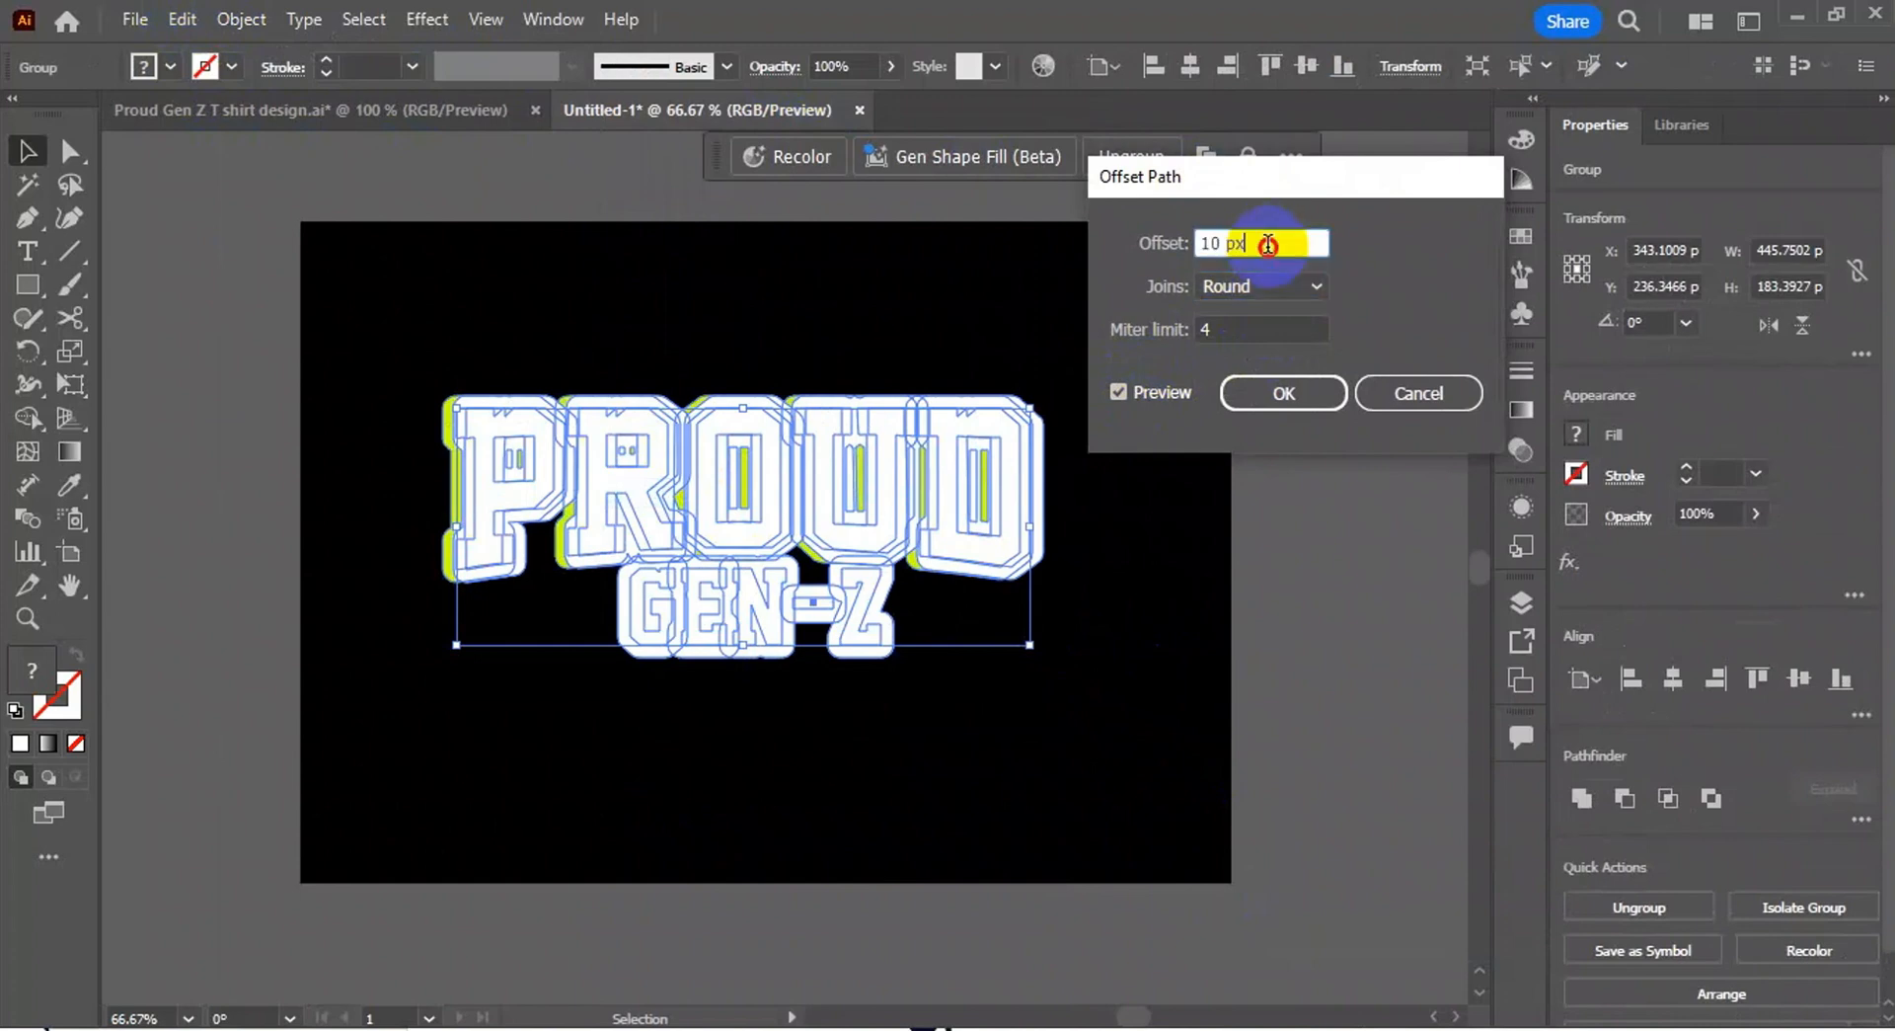
{"action": "left_click_drag", "start_coordinate": [1268, 245], "coordinate": [1121, 238]}
{"action": "key", "text": "Up"}
{"action": "key", "text": "Up"}
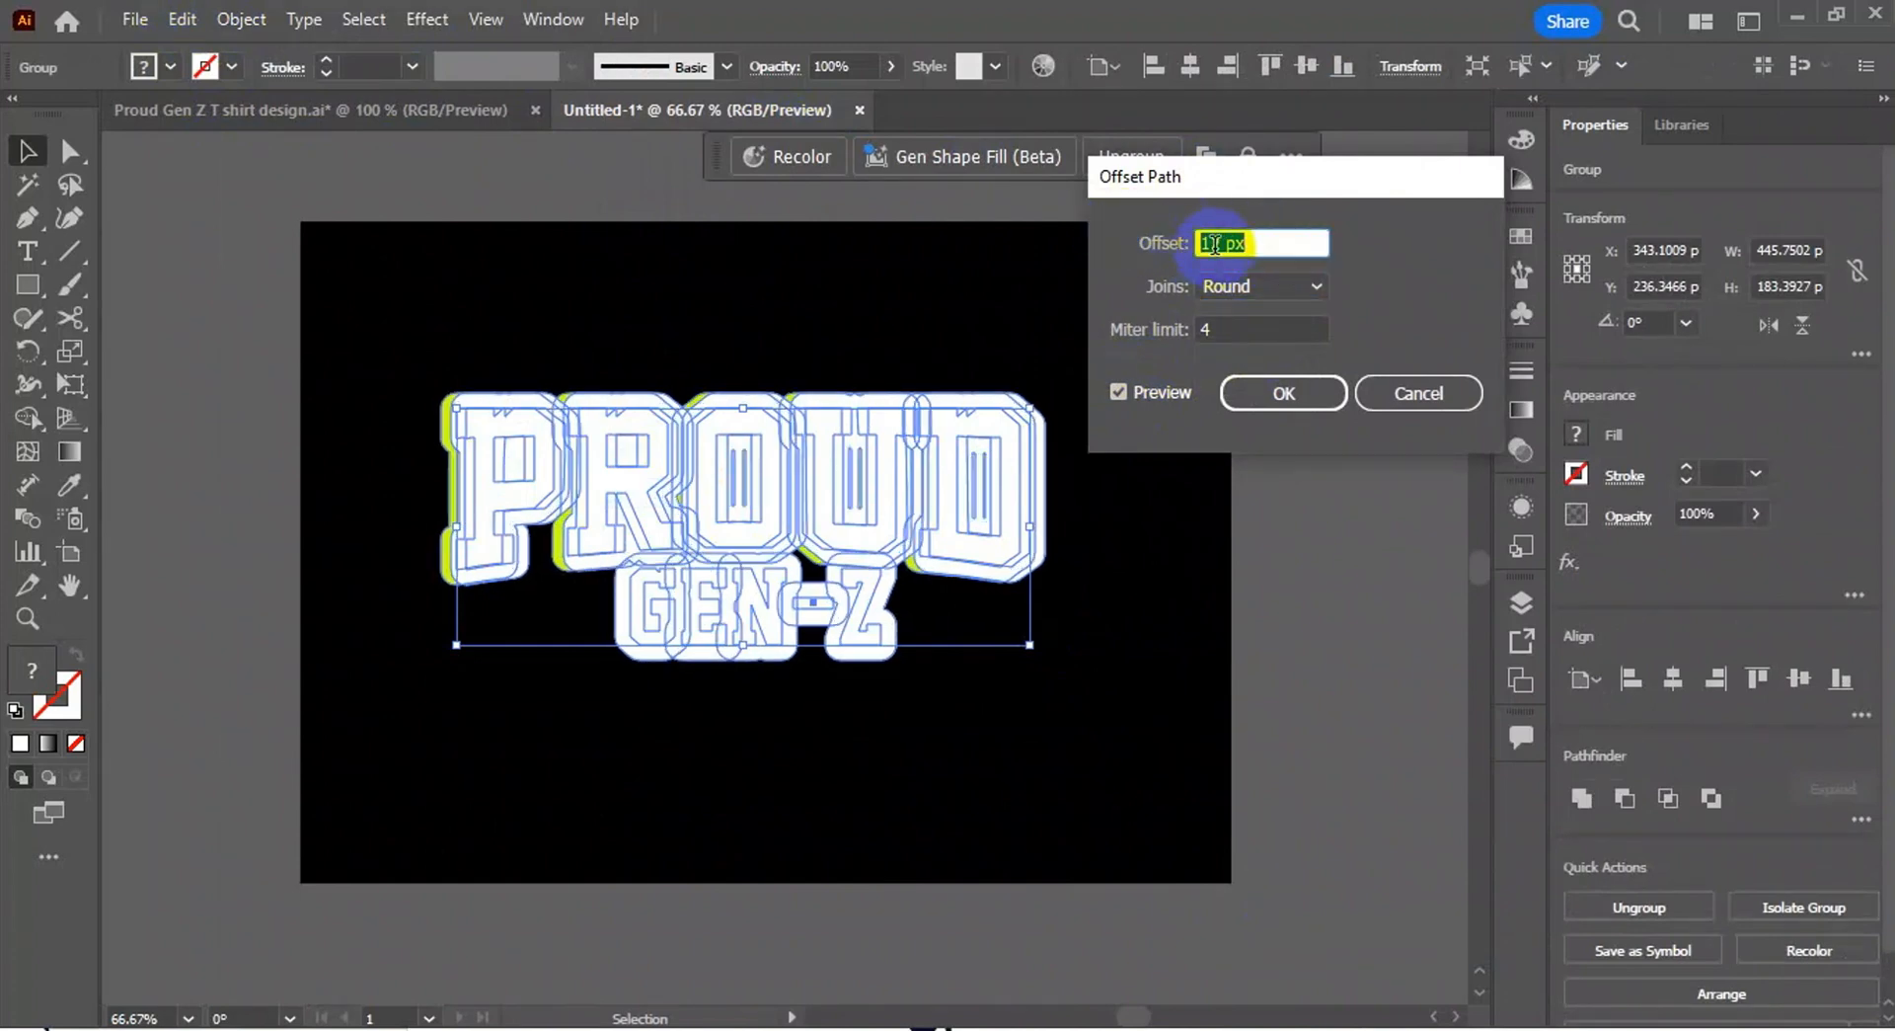
{"action": "left_click", "coordinate": [1284, 392]}
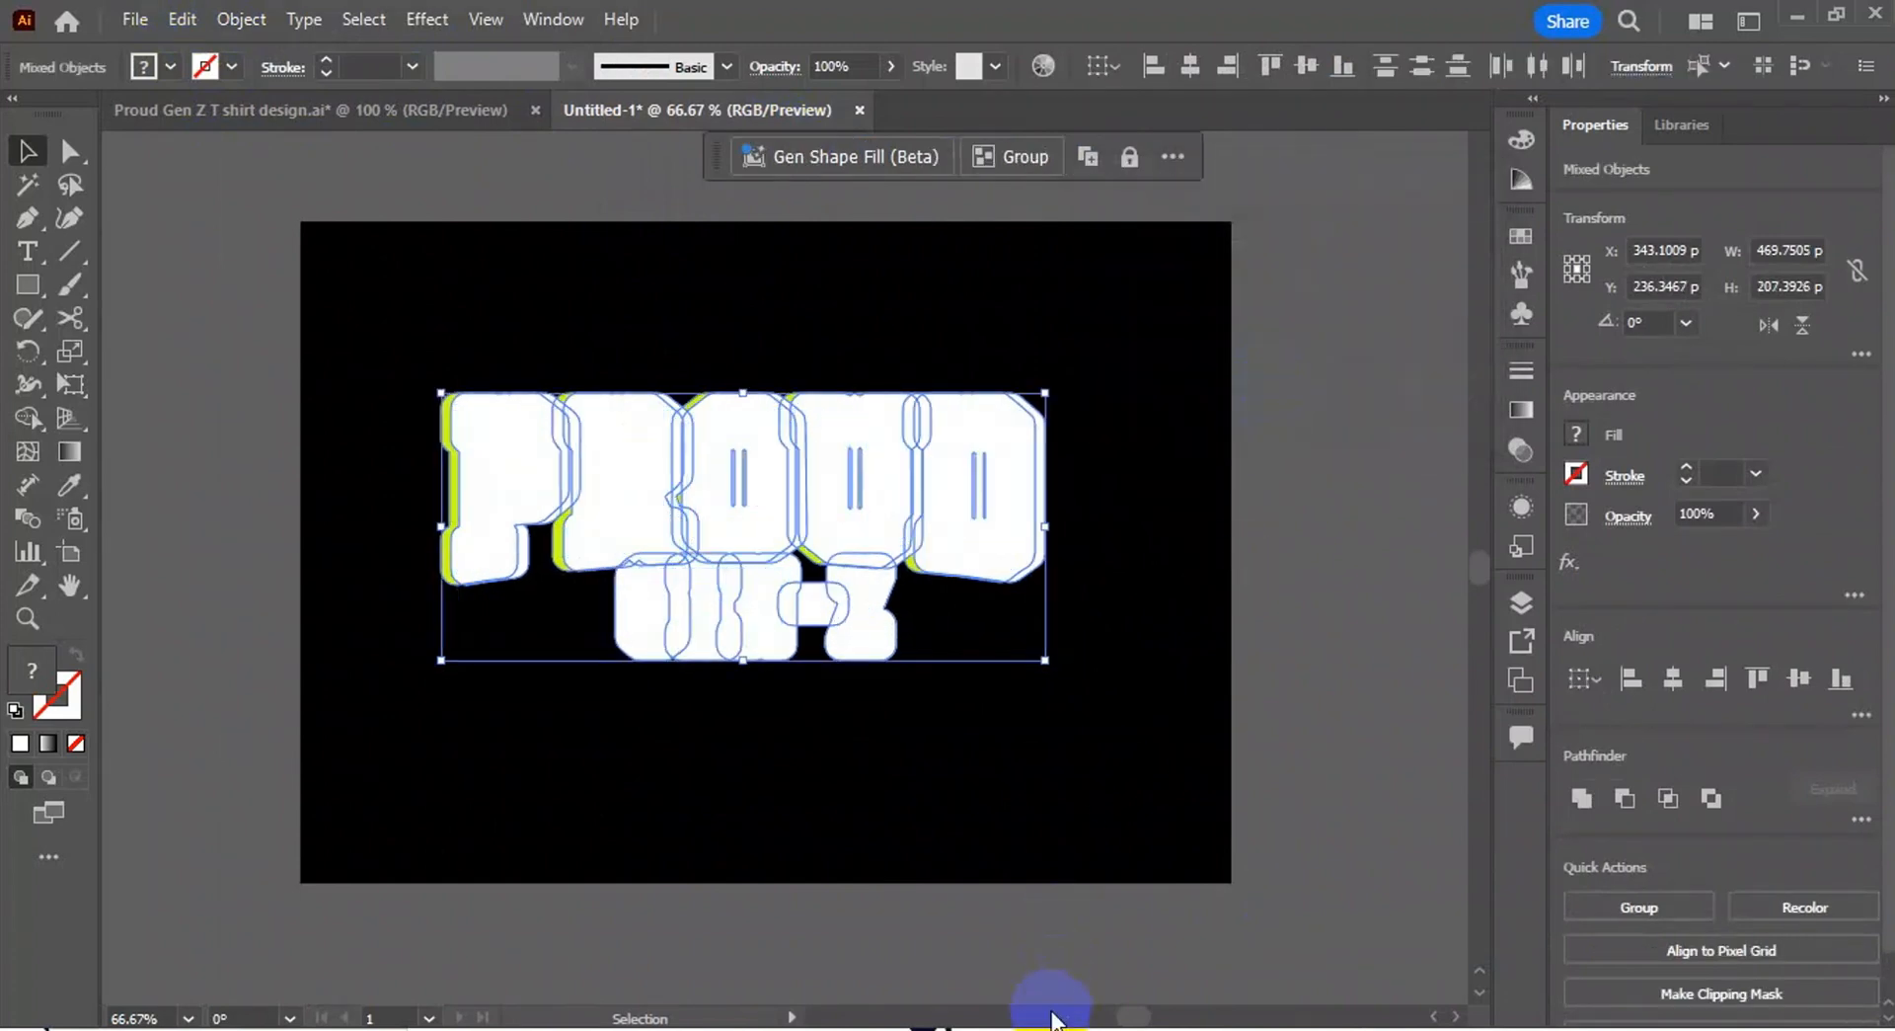
Step: Unite the offset shapes into a single silhouette with Pathfinder
{"action": "key", "text": "ctrl+shift+F9"}
{"action": "left_click", "coordinate": [1389, 264]}
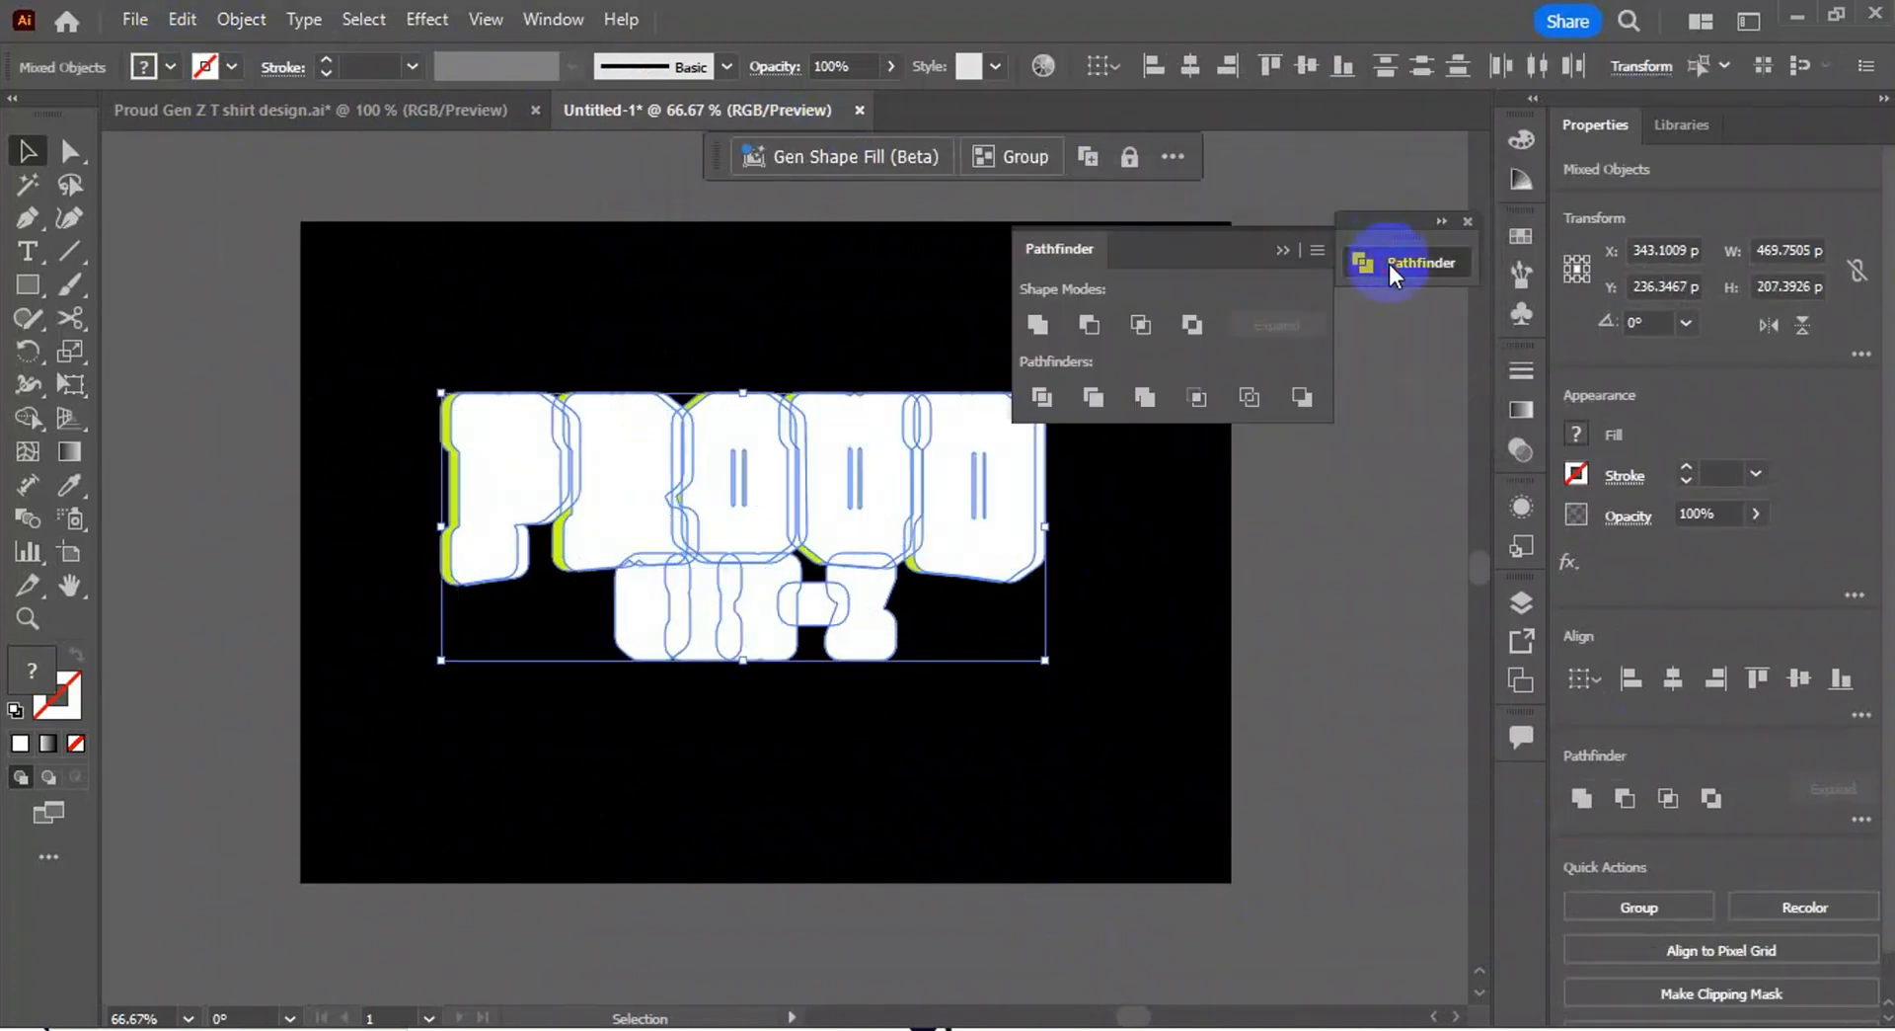
{"action": "left_click", "coordinate": [1045, 330]}
{"action": "left_click", "coordinate": [1438, 226]}
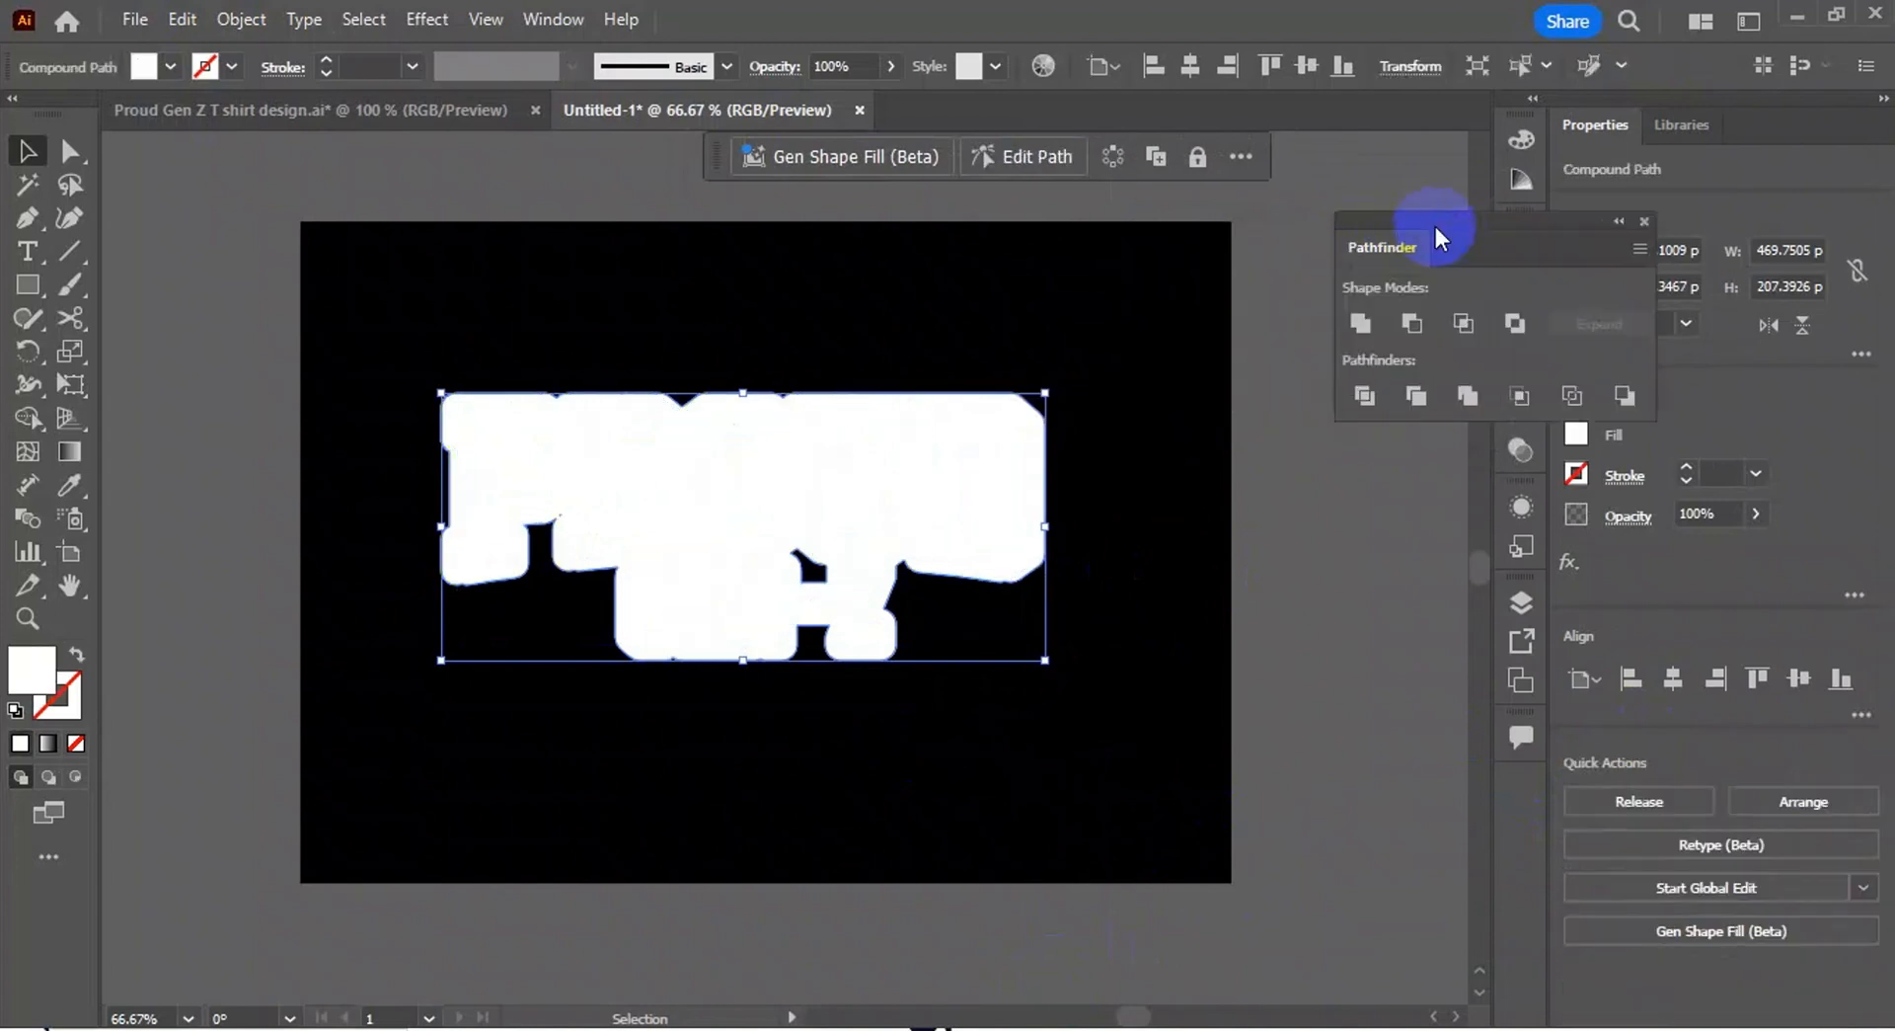
Step: Cut the united silhouette and paste it in back of the grouped lettering
{"action": "left_click", "coordinate": [180, 20]}
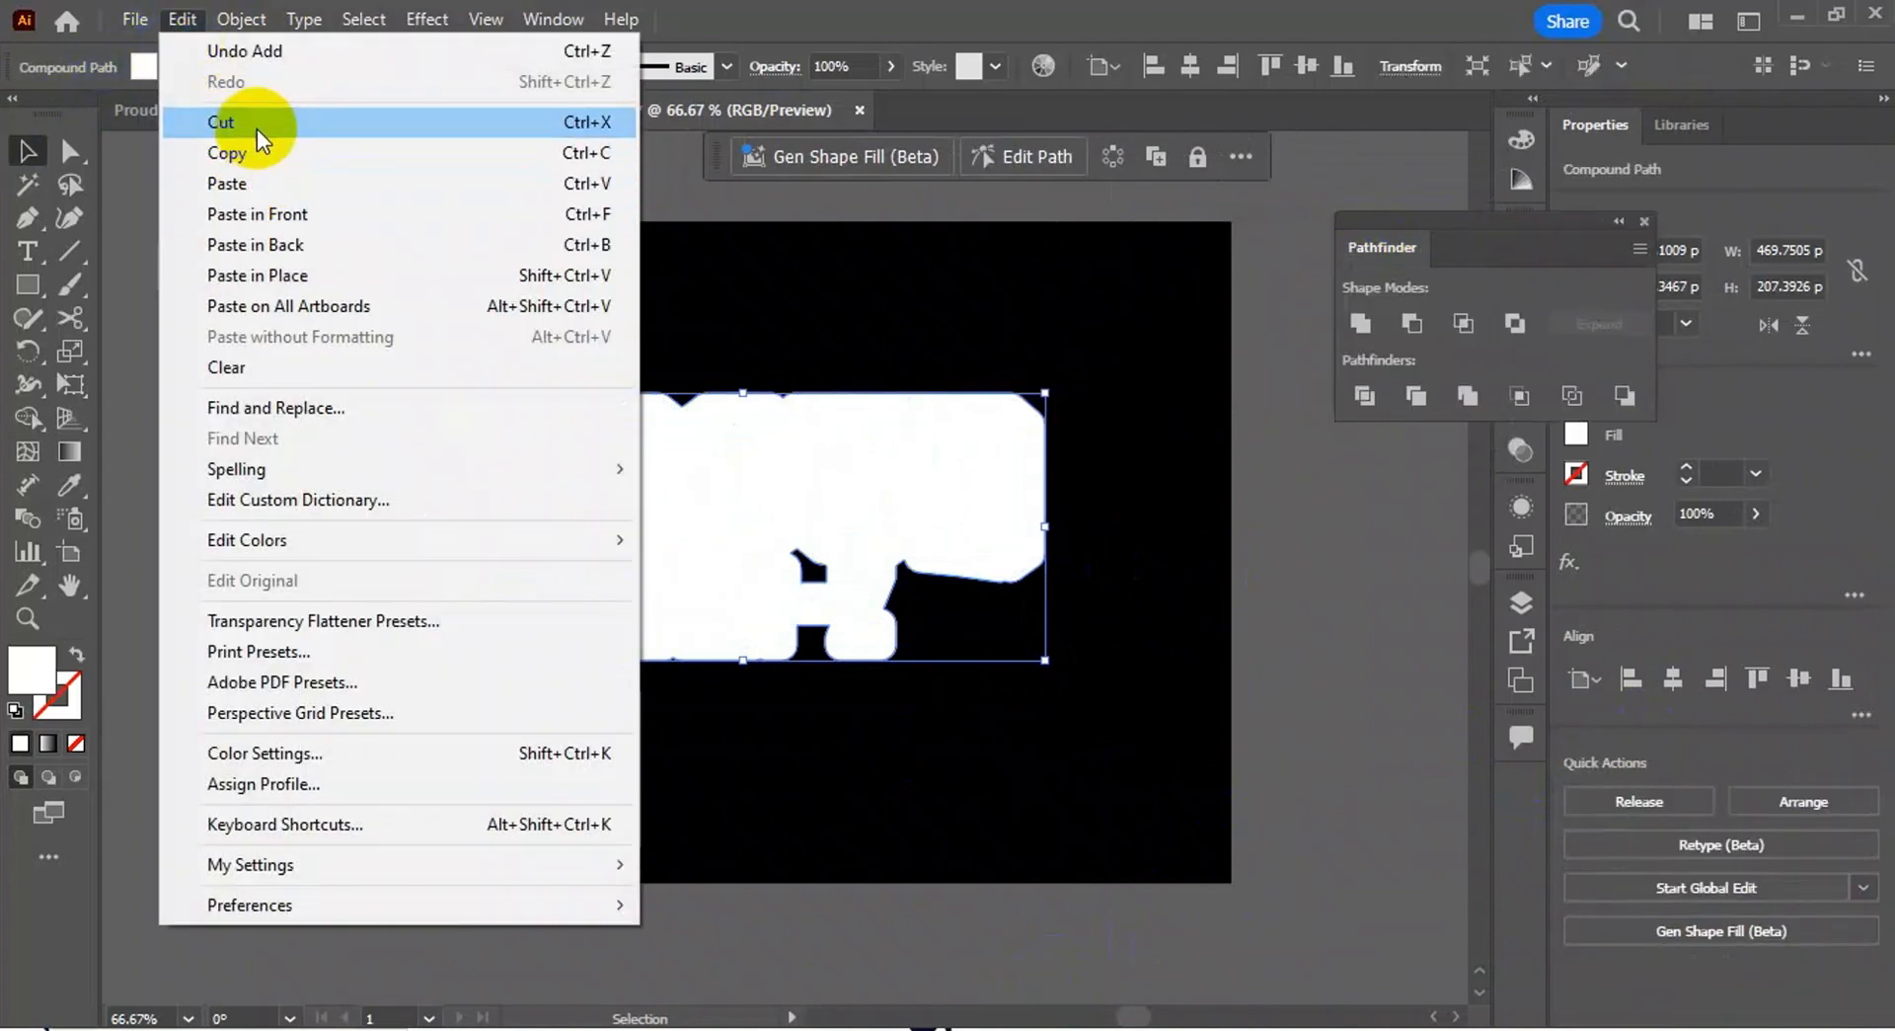
{"action": "left_click", "coordinate": [255, 124]}
{"action": "left_click", "coordinate": [783, 614]}
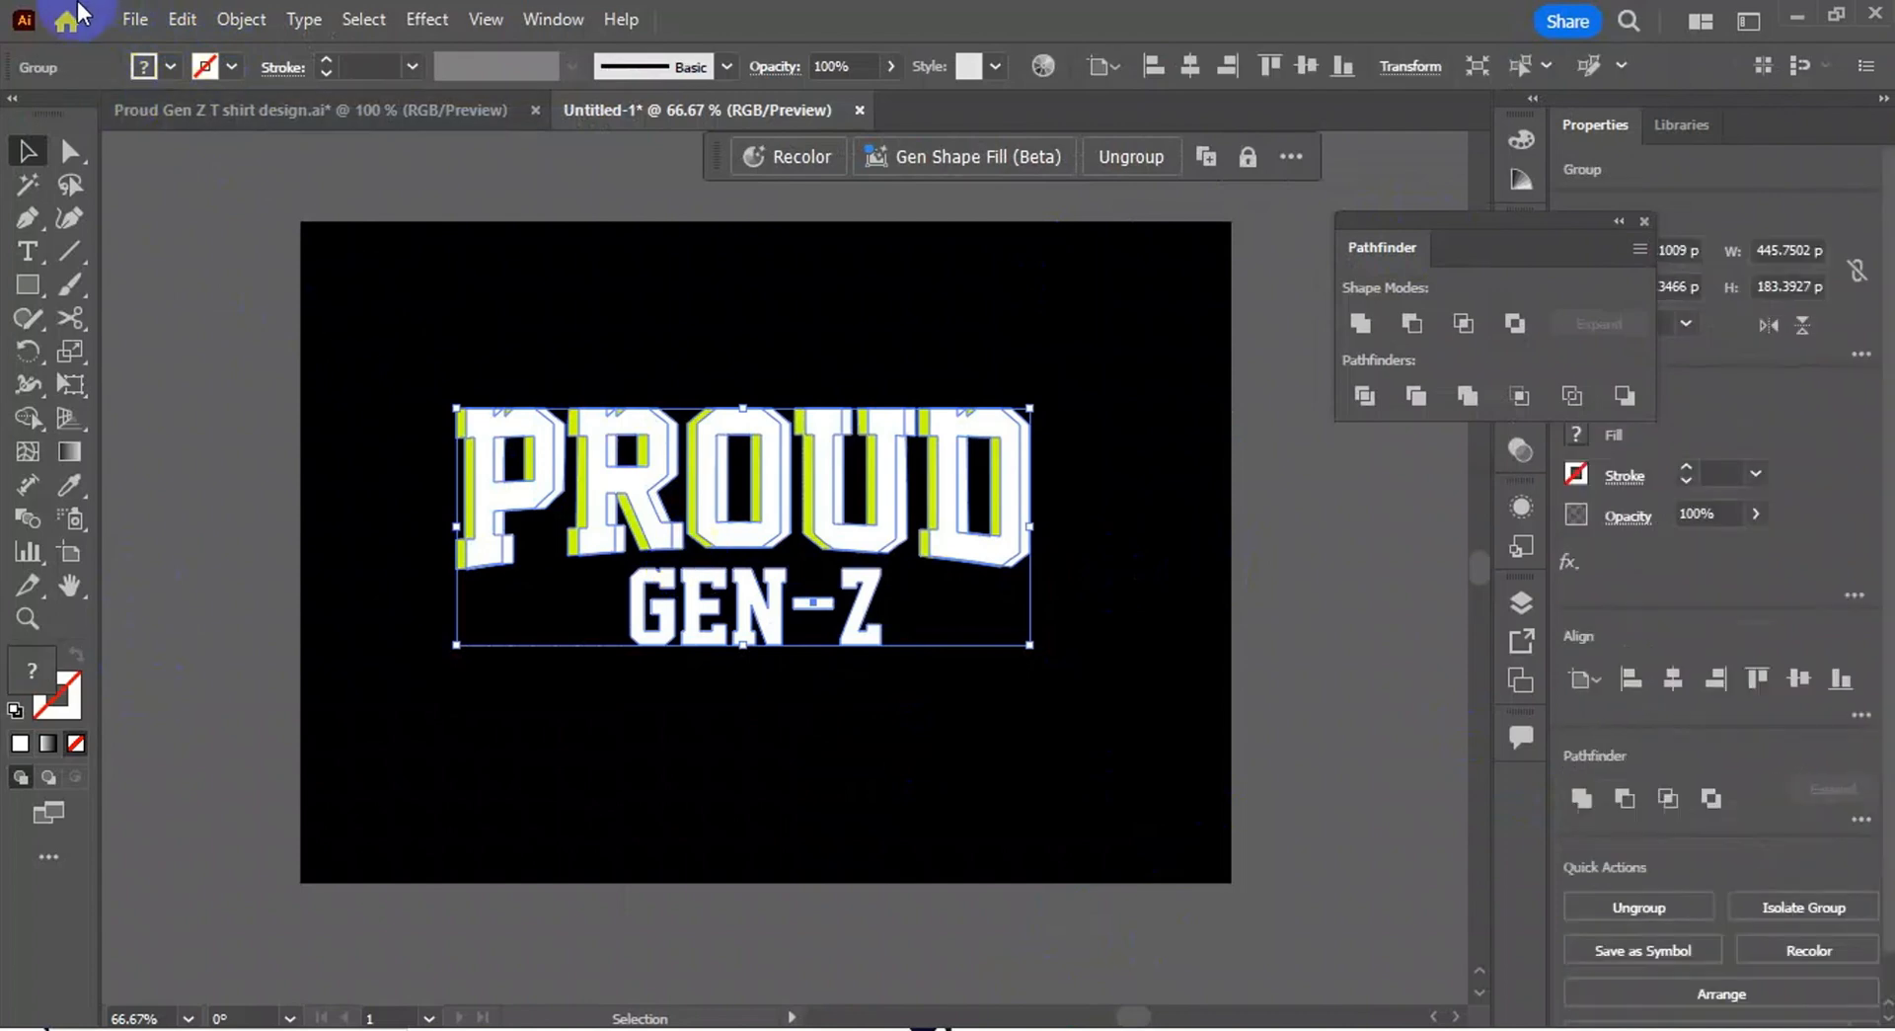
{"action": "left_click", "coordinate": [180, 23]}
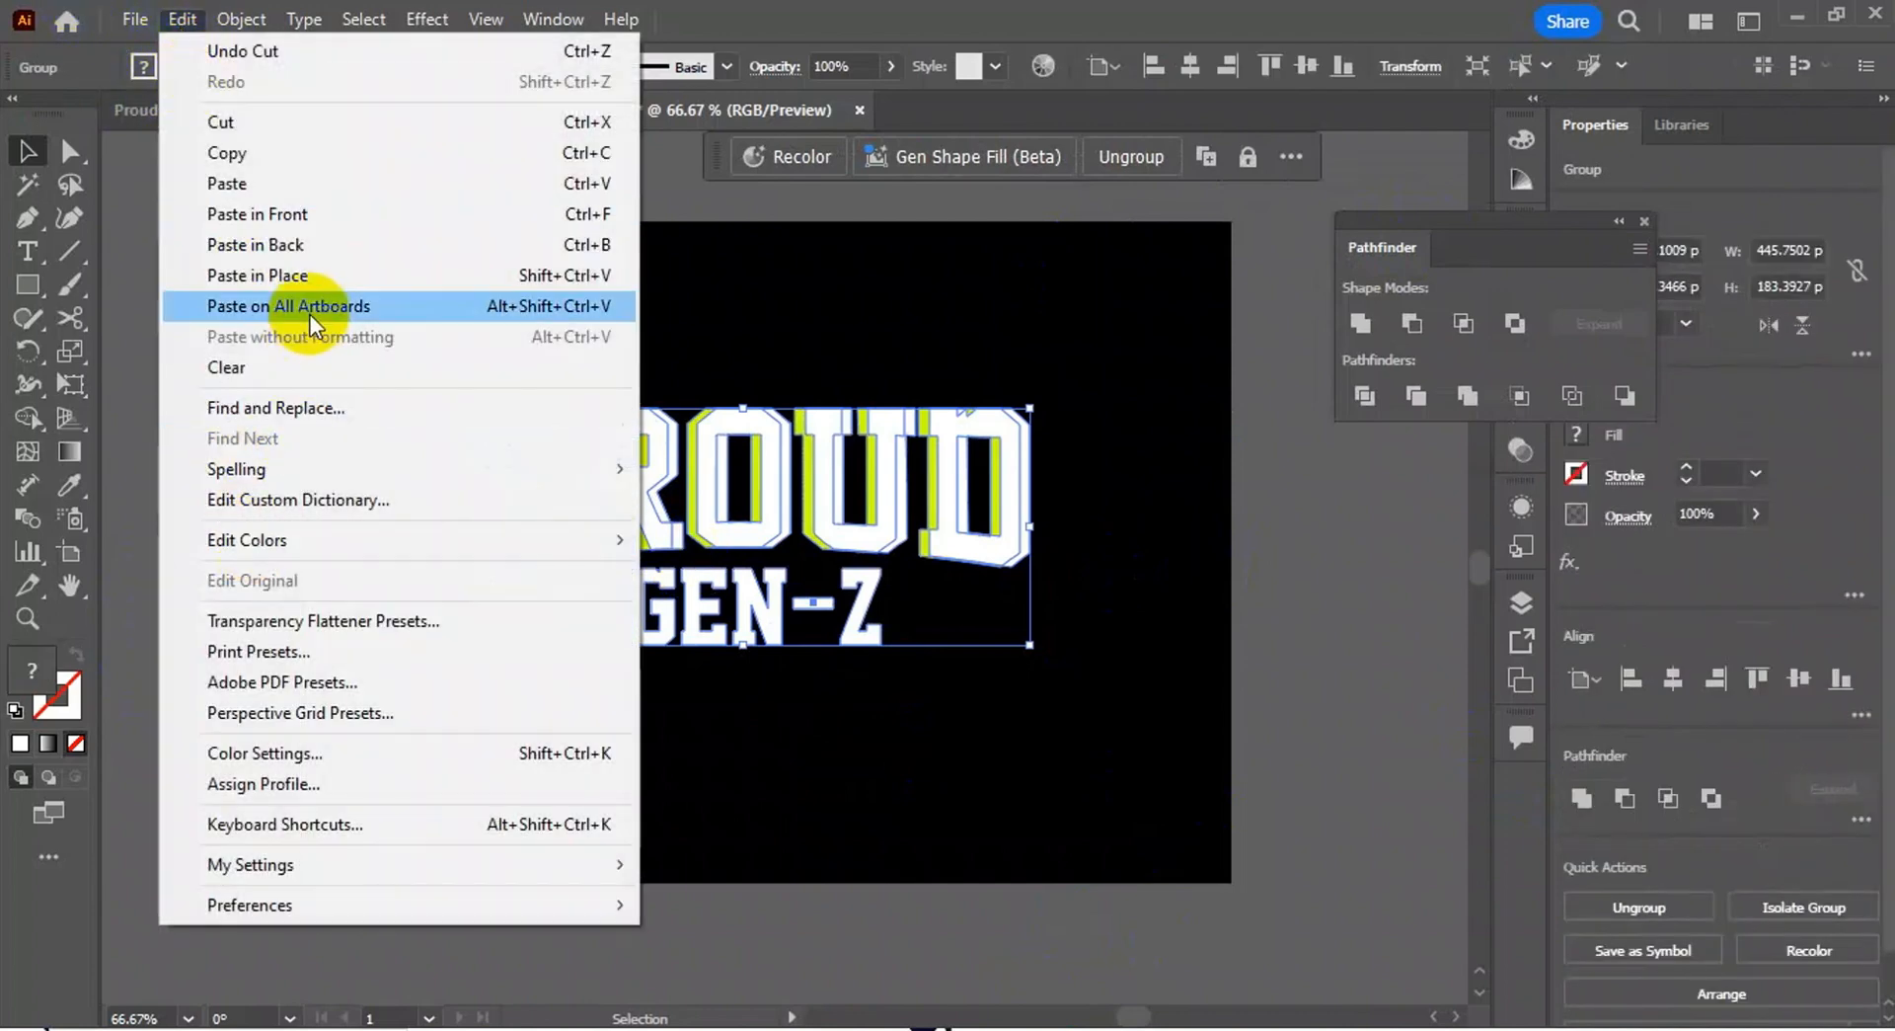
{"action": "left_click", "coordinate": [308, 249]}
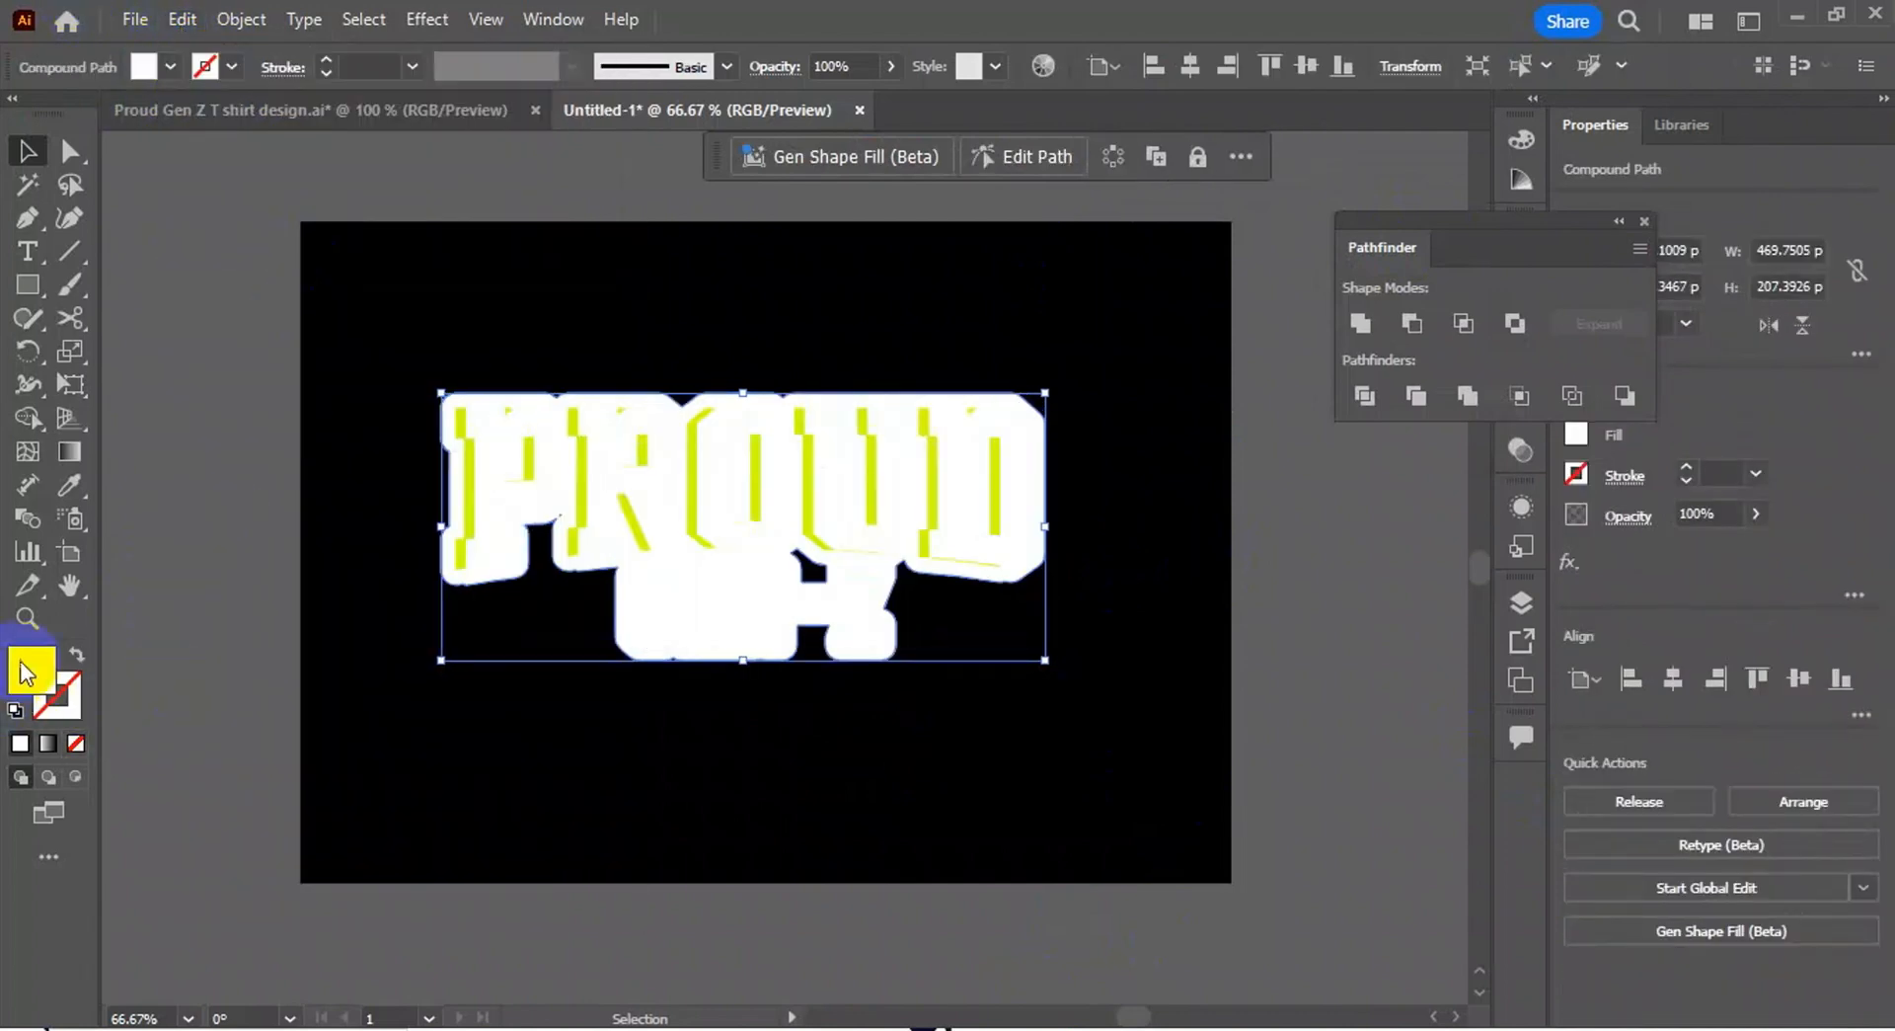
Step: Swap the silhouette's fill and stroke and set the white outline's stroke weight to 5 pt
{"action": "left_click", "coordinate": [76, 653]}
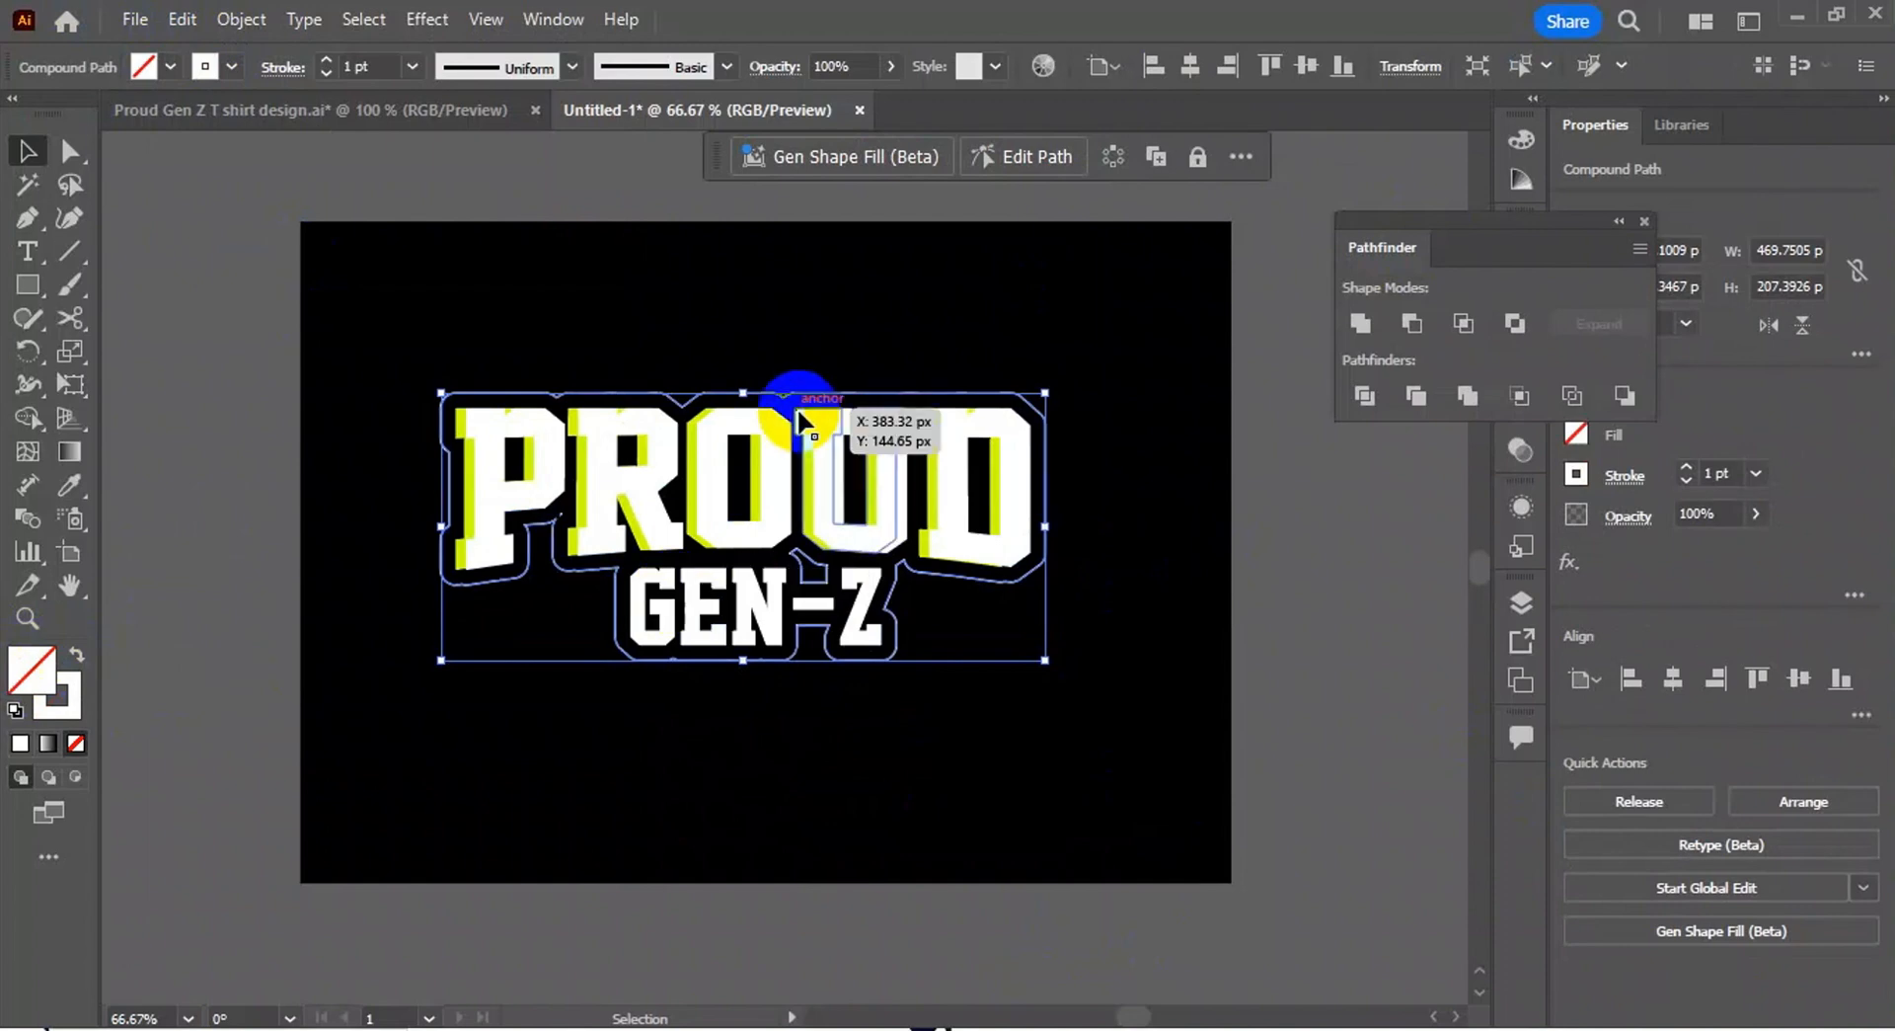
{"action": "left_click", "coordinate": [325, 60]}
{"action": "left_click", "coordinate": [325, 60]}
{"action": "left_click", "coordinate": [324, 59]}
{"action": "left_click", "coordinate": [325, 60]}
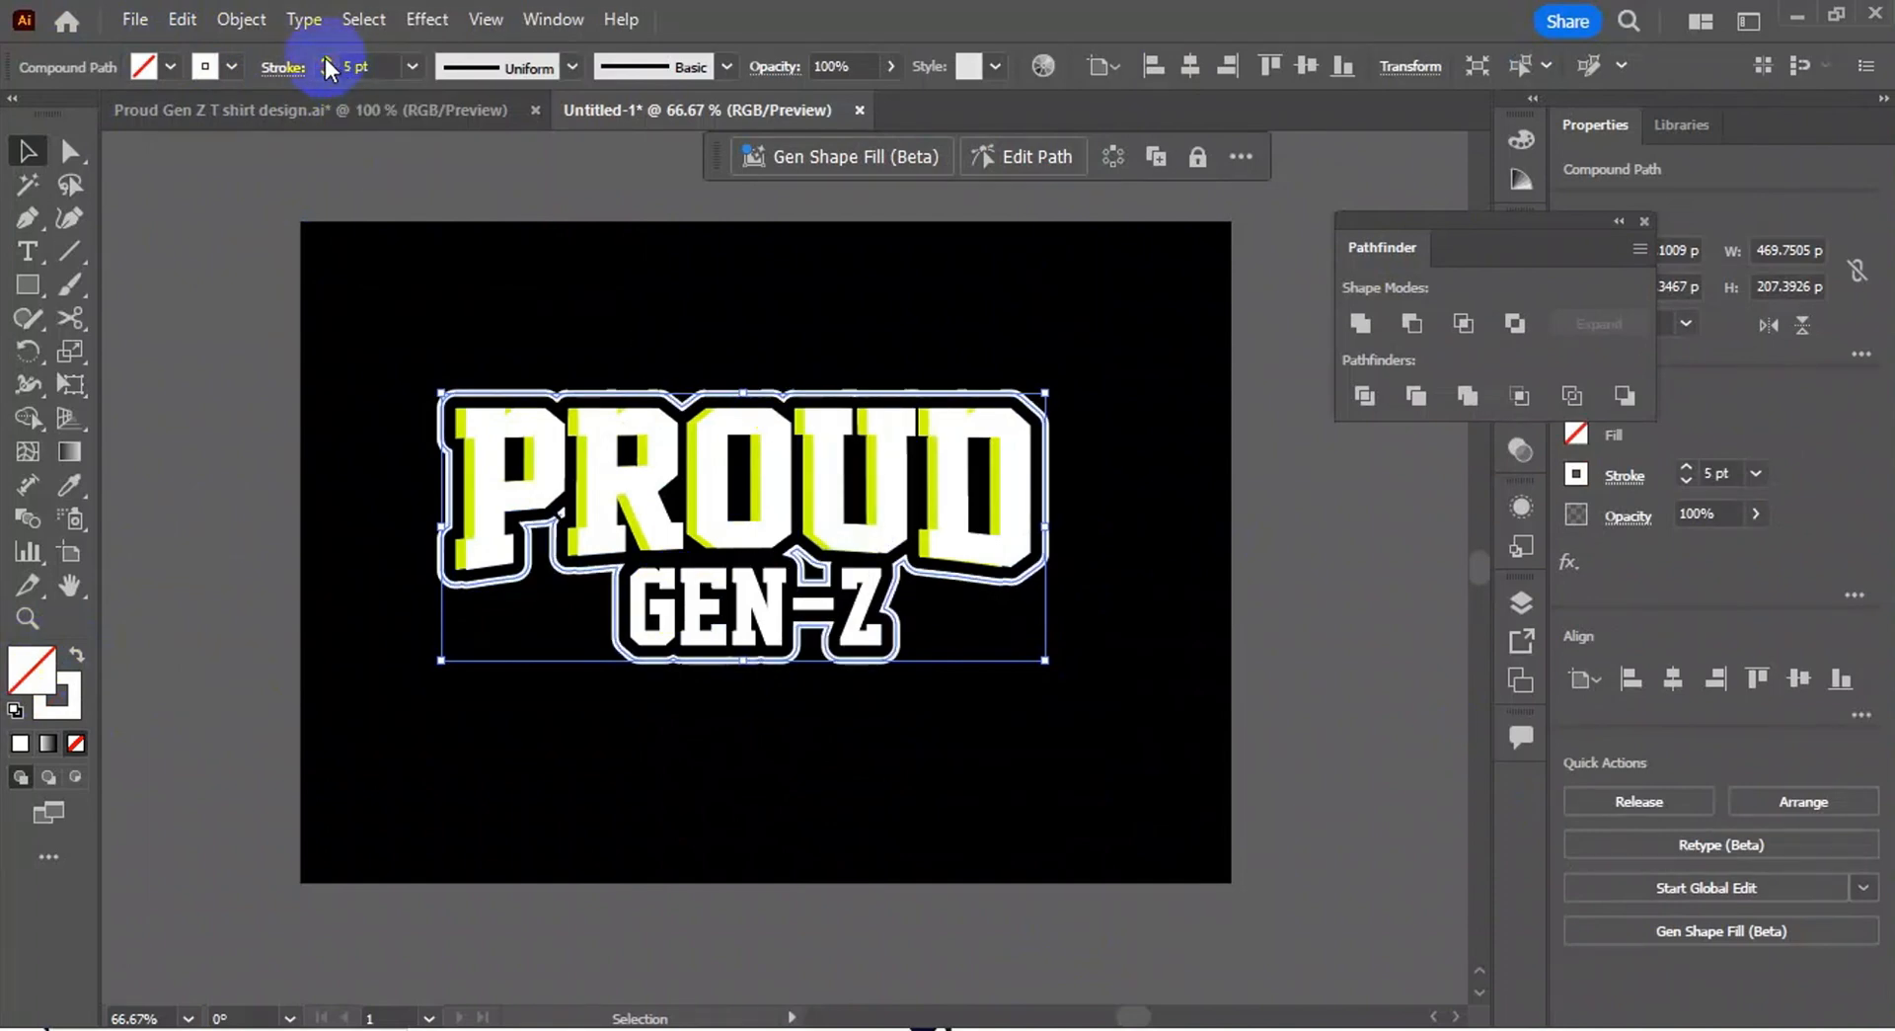
Step: Delete the leftover inner contour of the outline above the GEN-Z hyphen
{"action": "scroll", "coordinate": [686, 554], "scroll_direction": "up", "scroll_amount": 1}
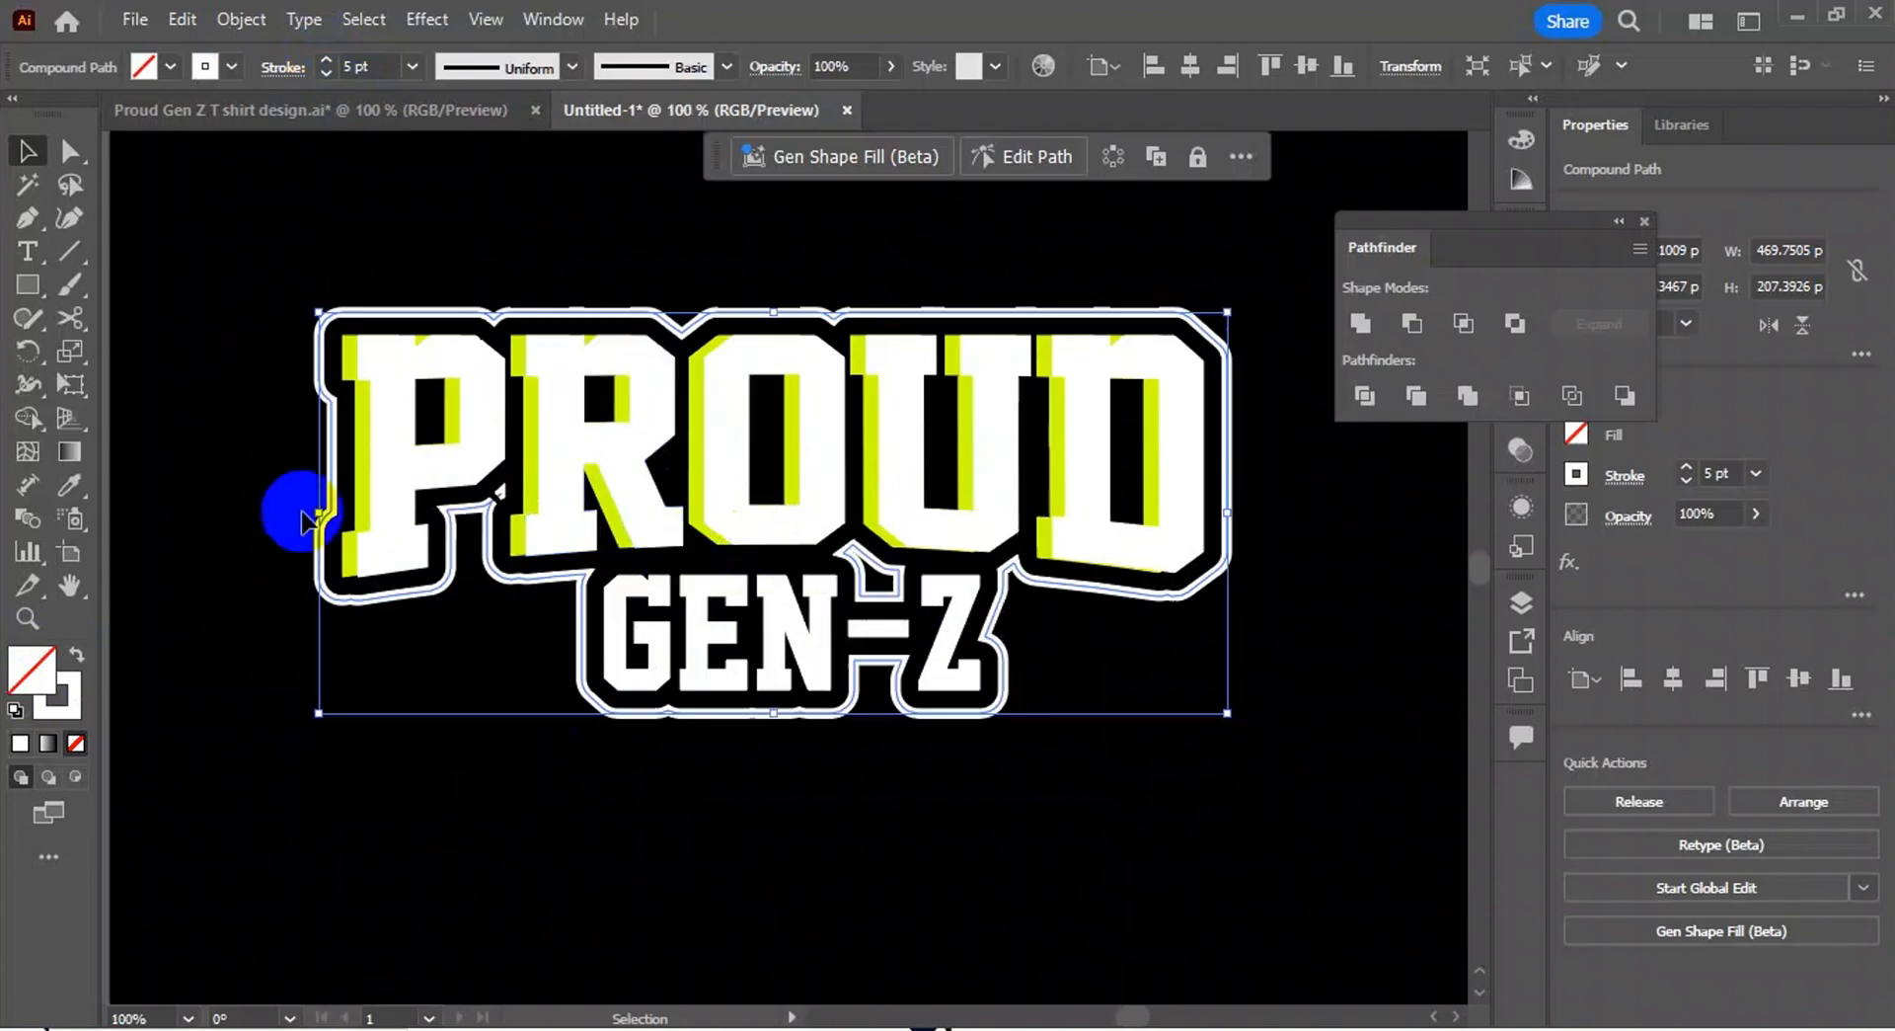
{"action": "left_click", "coordinate": [69, 153]}
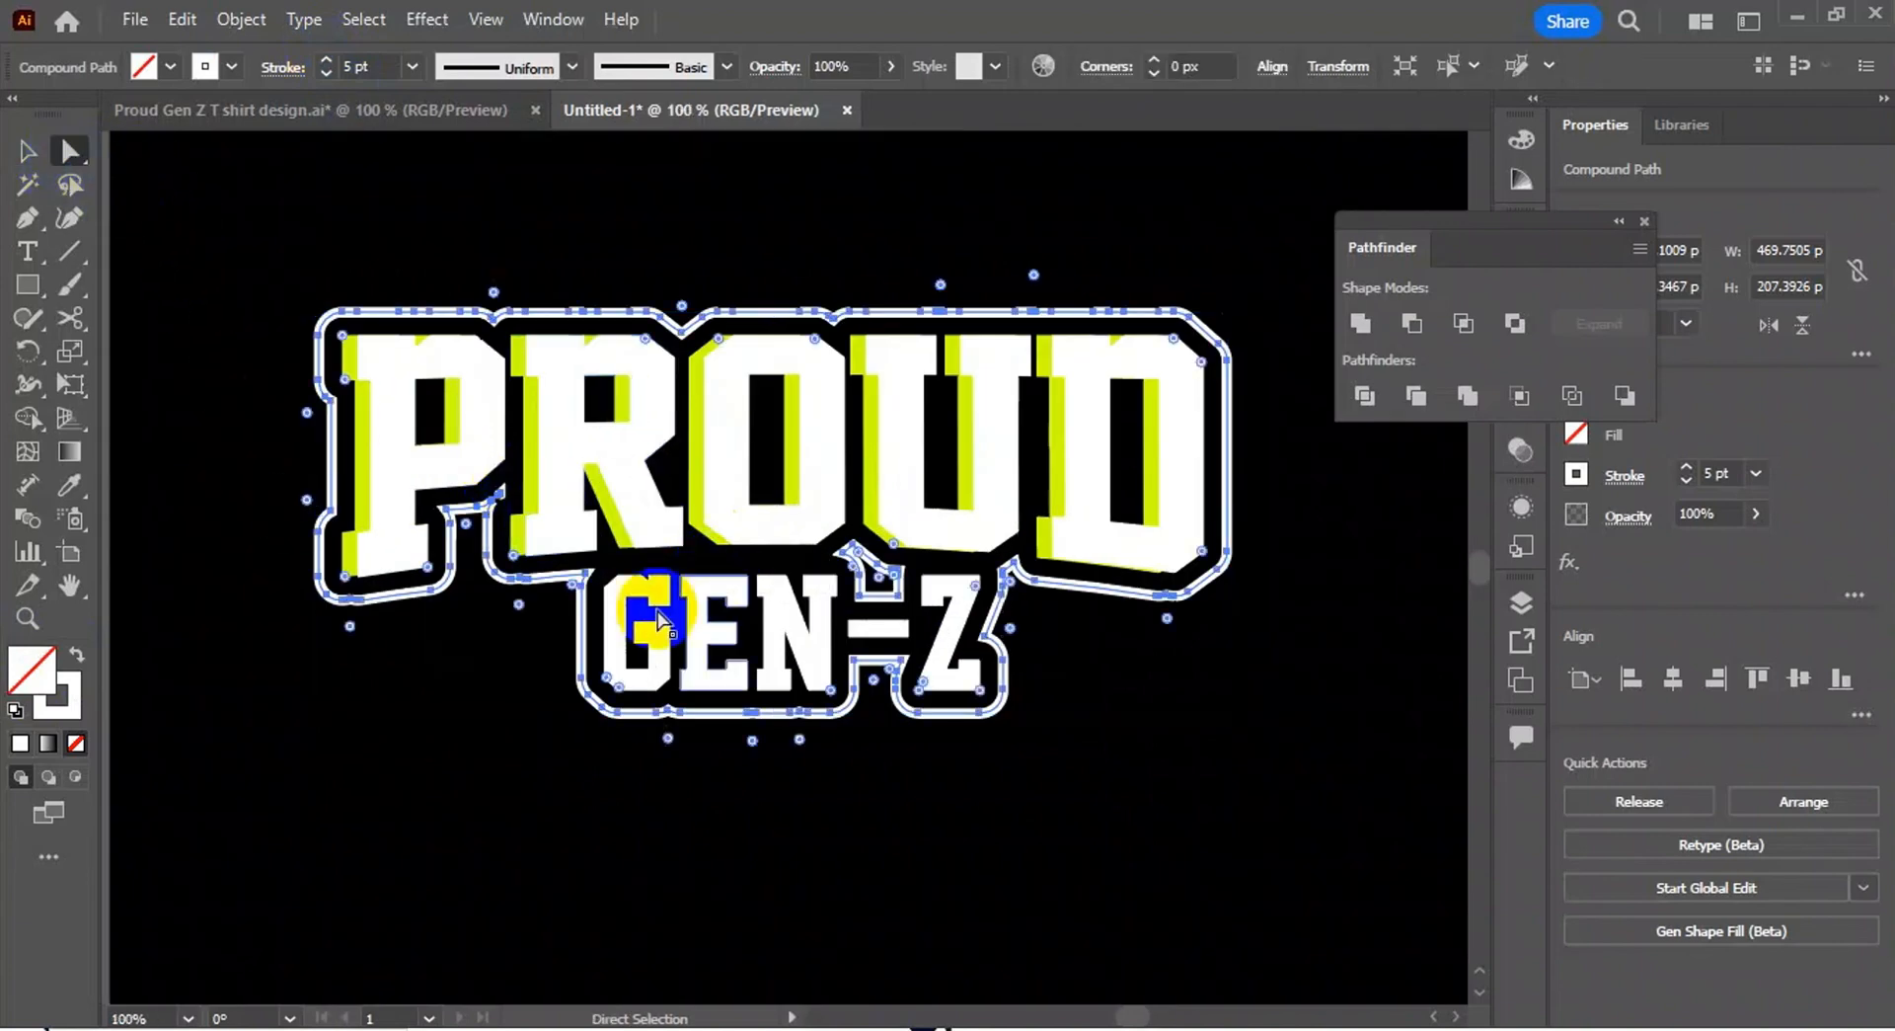
{"action": "left_click", "coordinate": [614, 676]}
{"action": "left_click", "coordinate": [907, 568]}
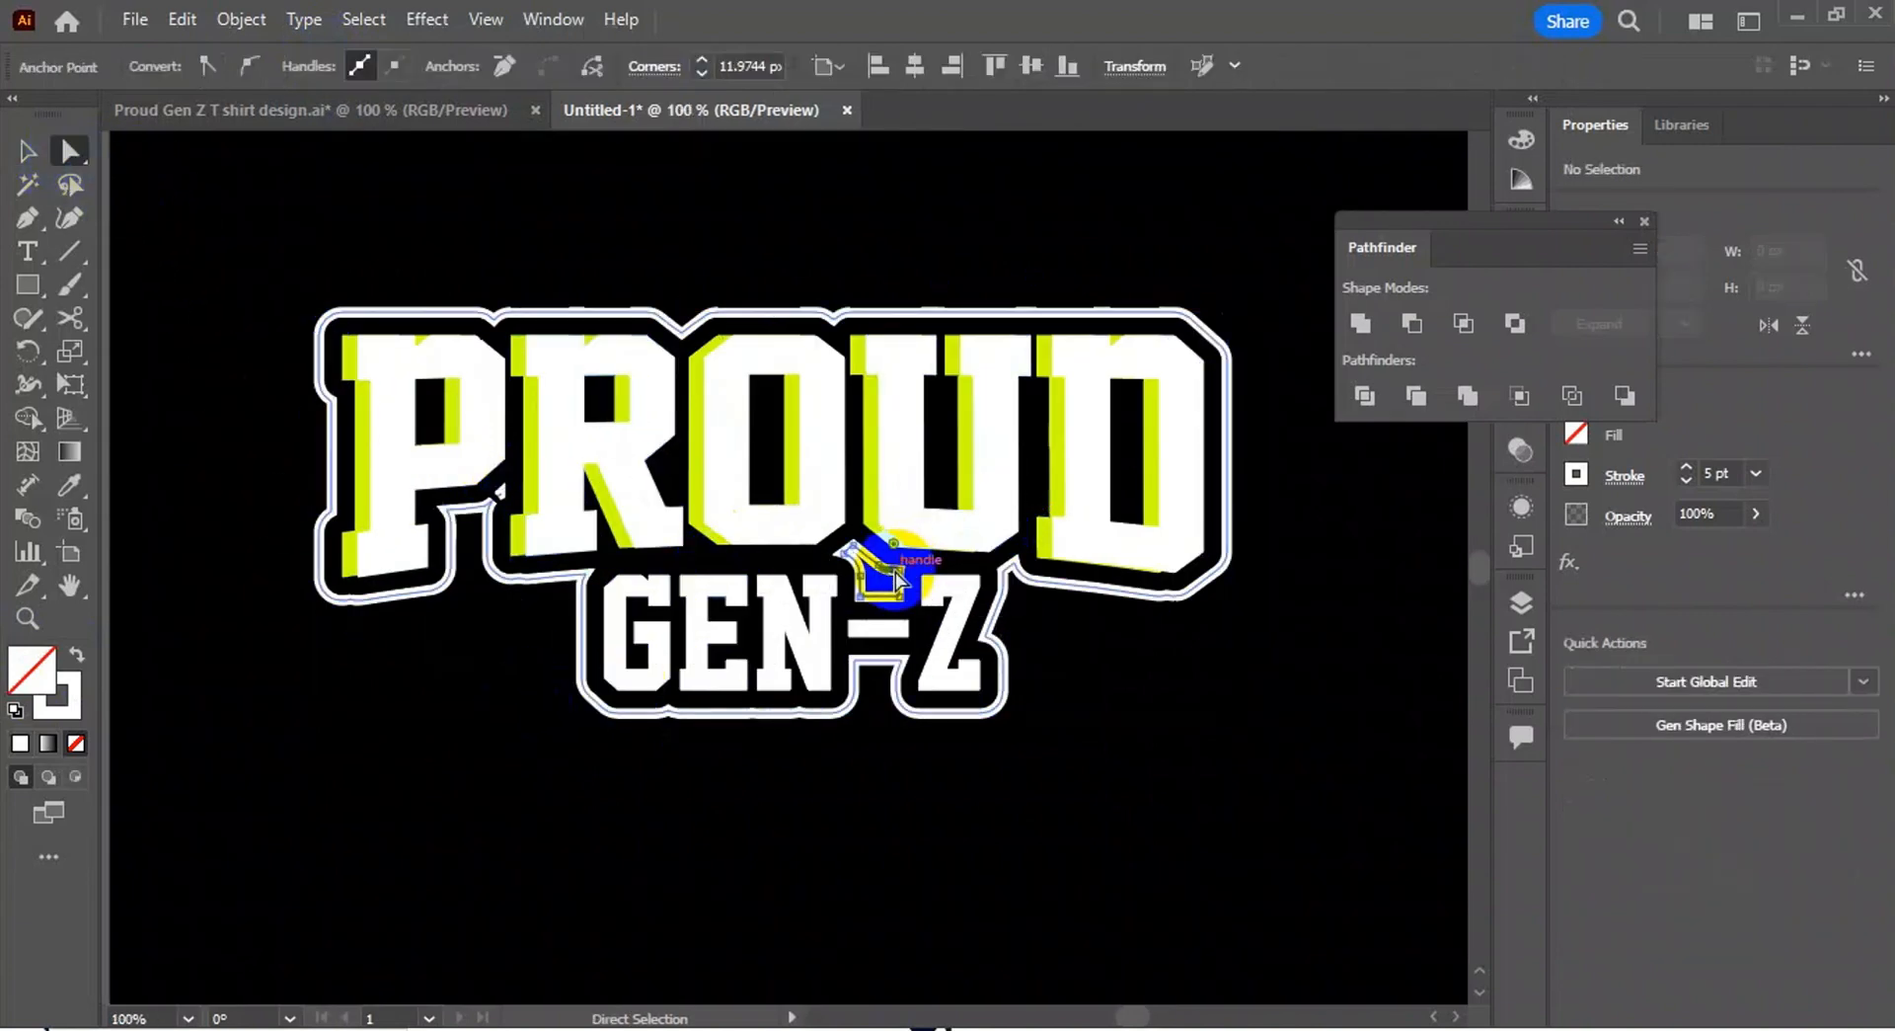
{"action": "left_click", "coordinate": [572, 570]}
Step: Remove the tiny leftover outline fragment between the P and R of PROUD
{"action": "left_click", "coordinate": [506, 496]}
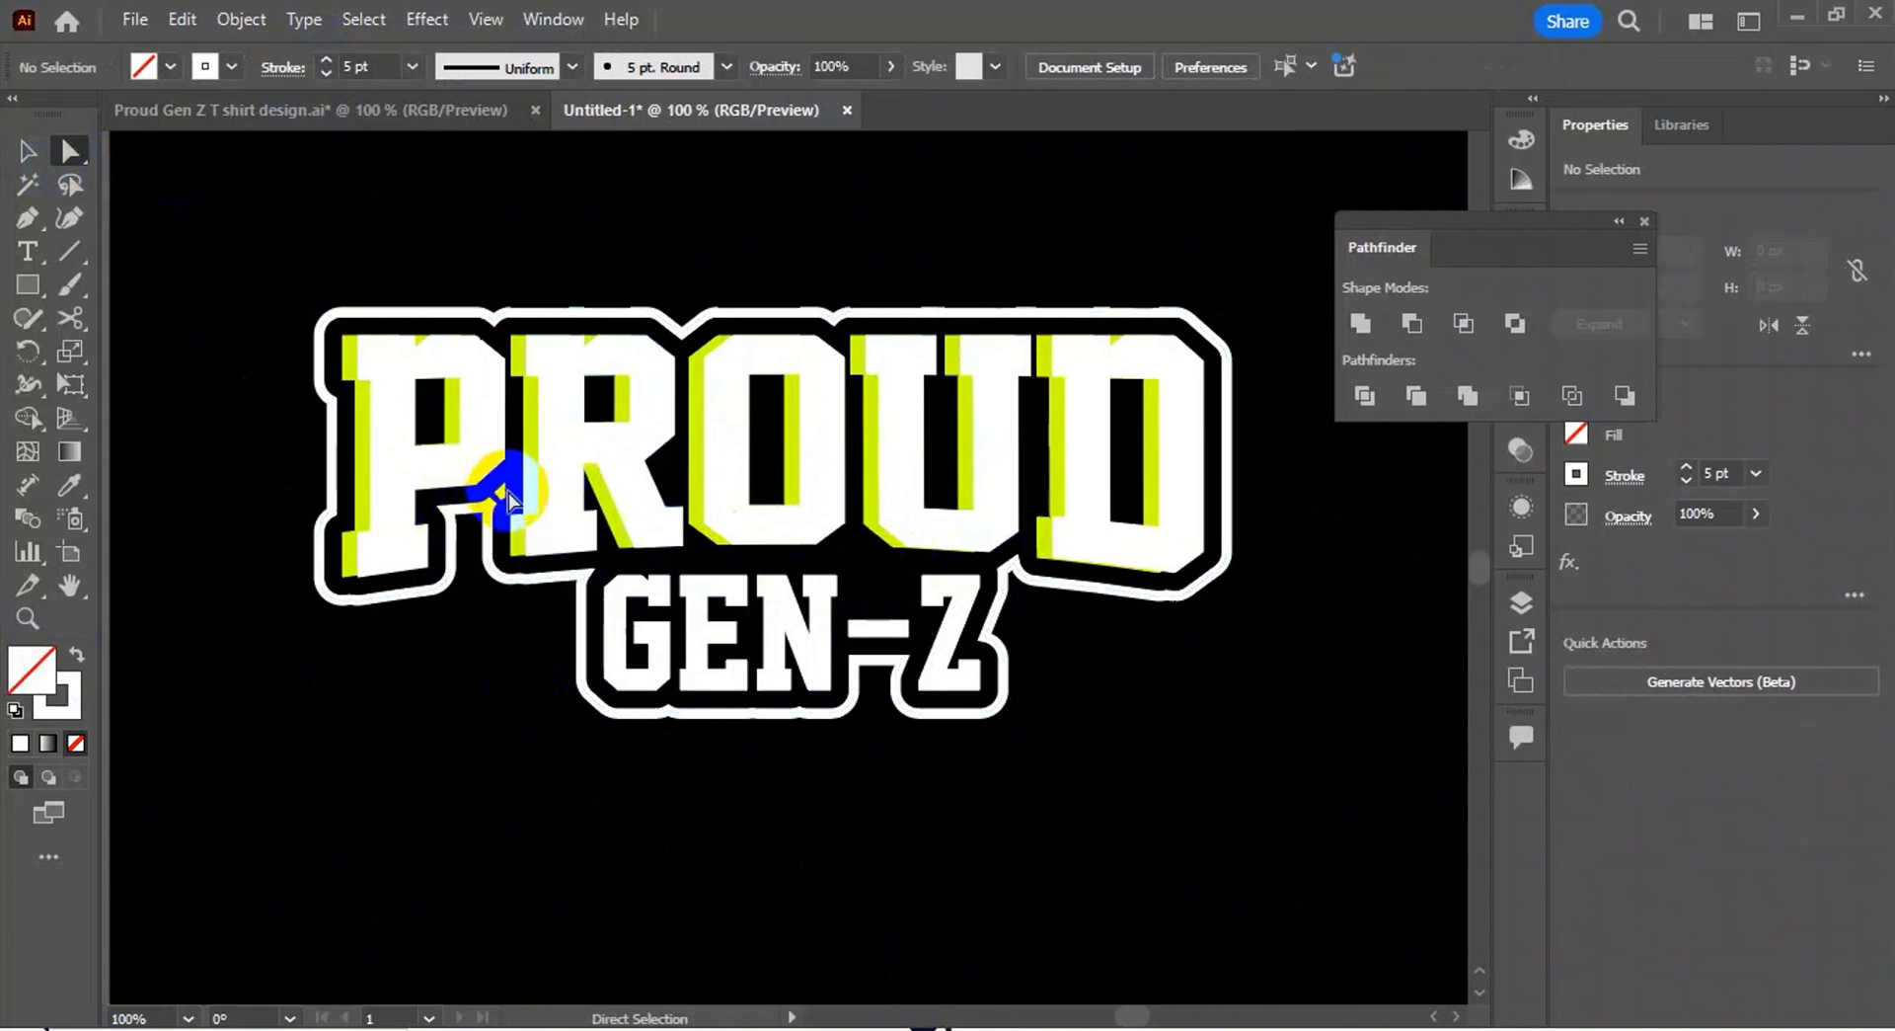
{"action": "left_click_drag", "start_coordinate": [502, 490], "coordinate": [515, 500]}
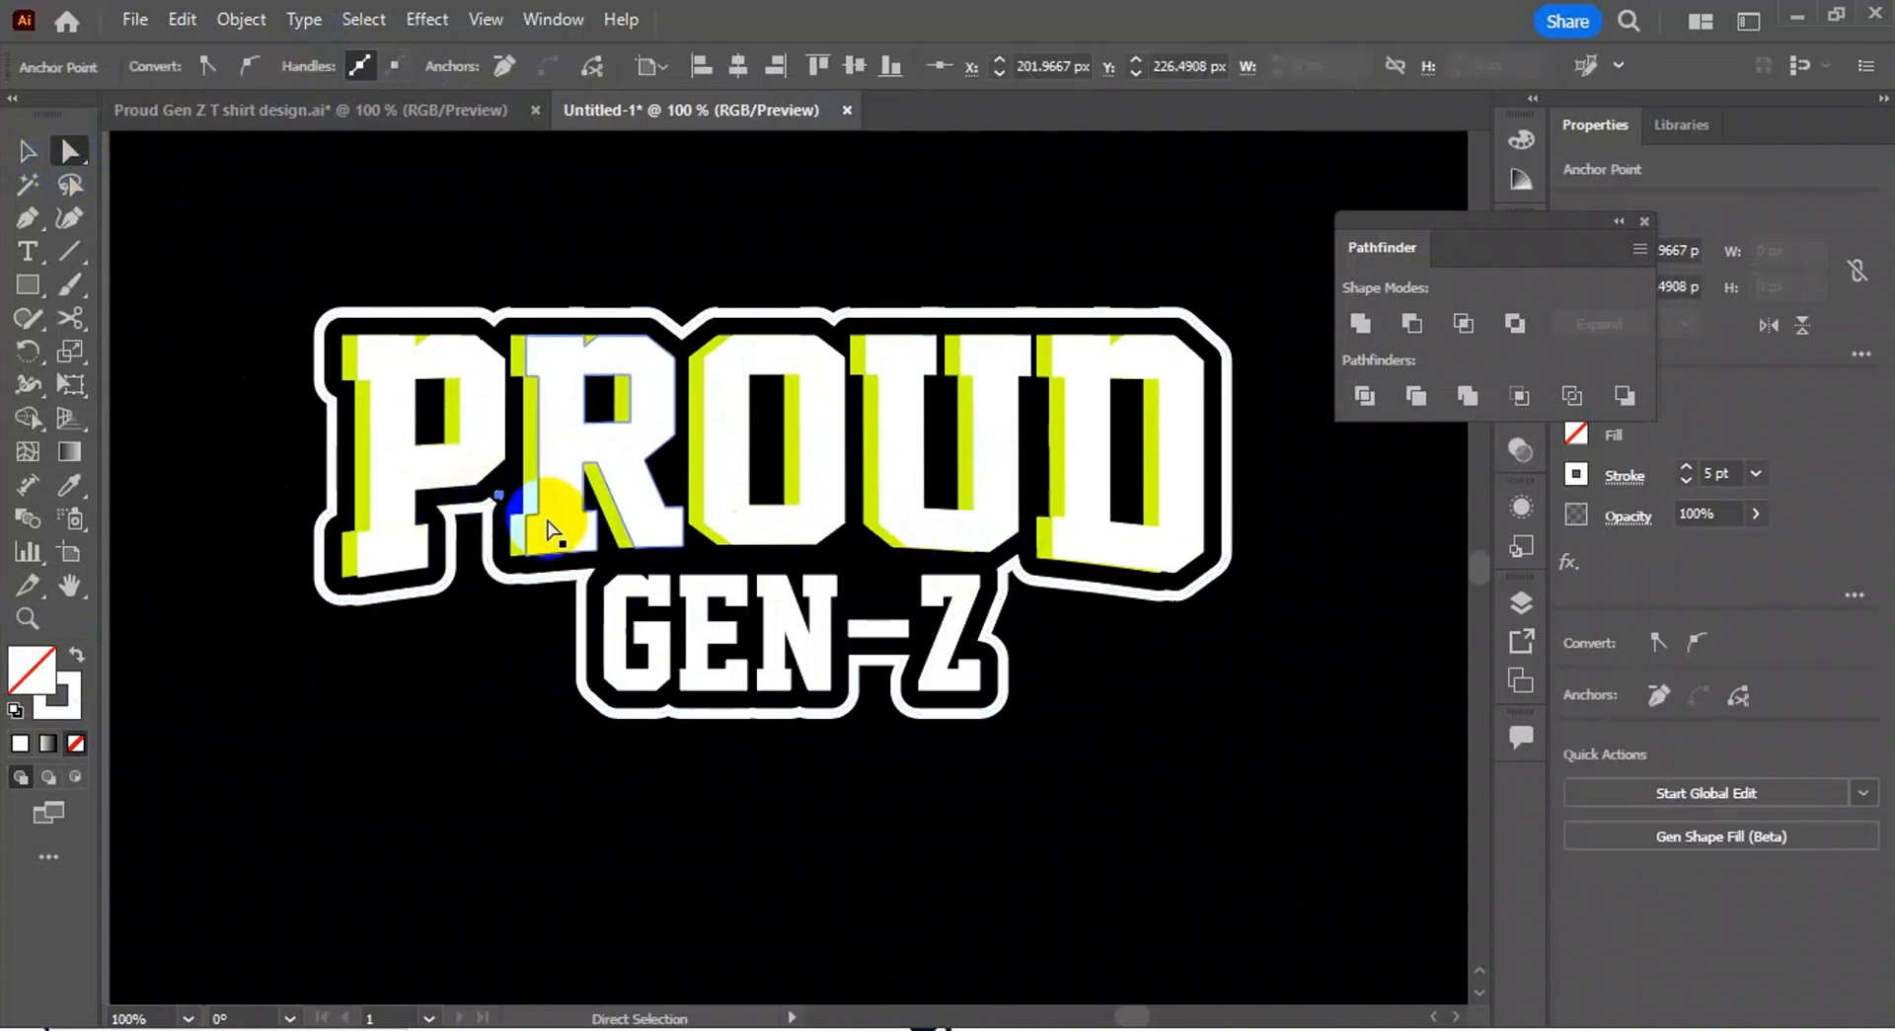
{"action": "key", "text": "ctrl+z"}
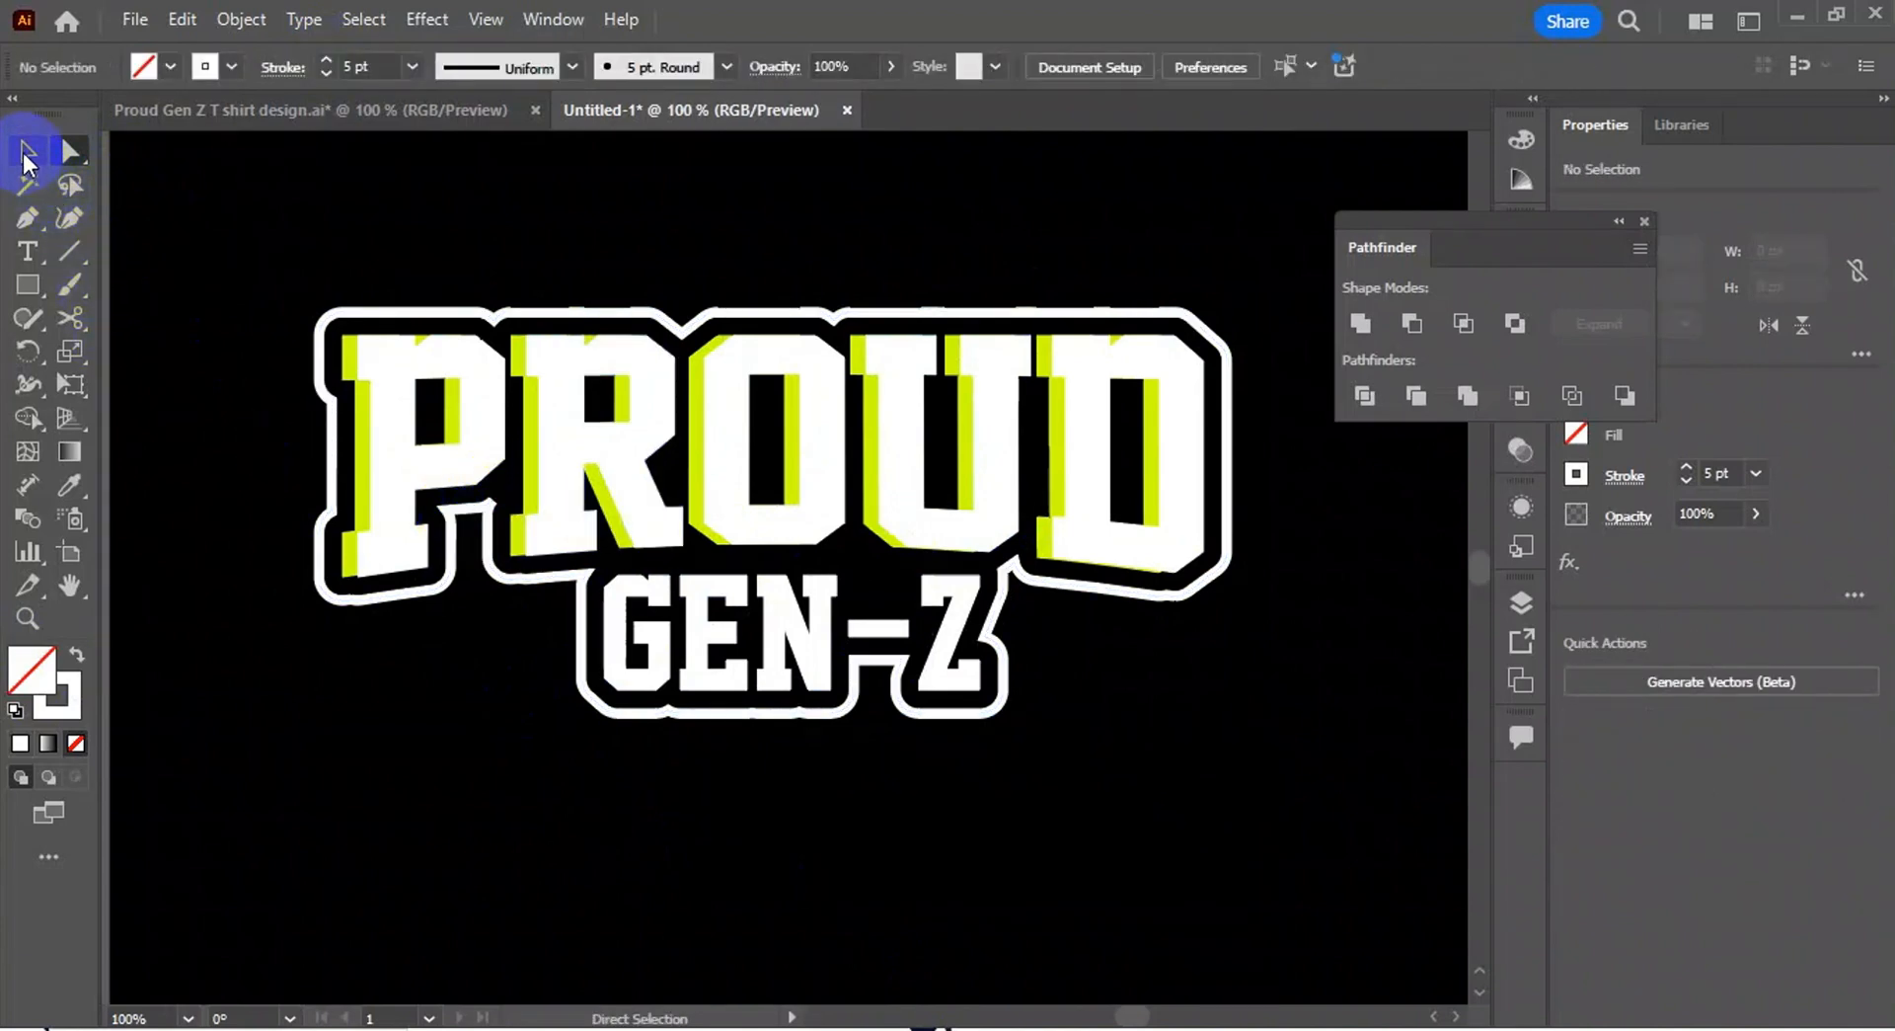
{"action": "left_click", "coordinate": [26, 158]}
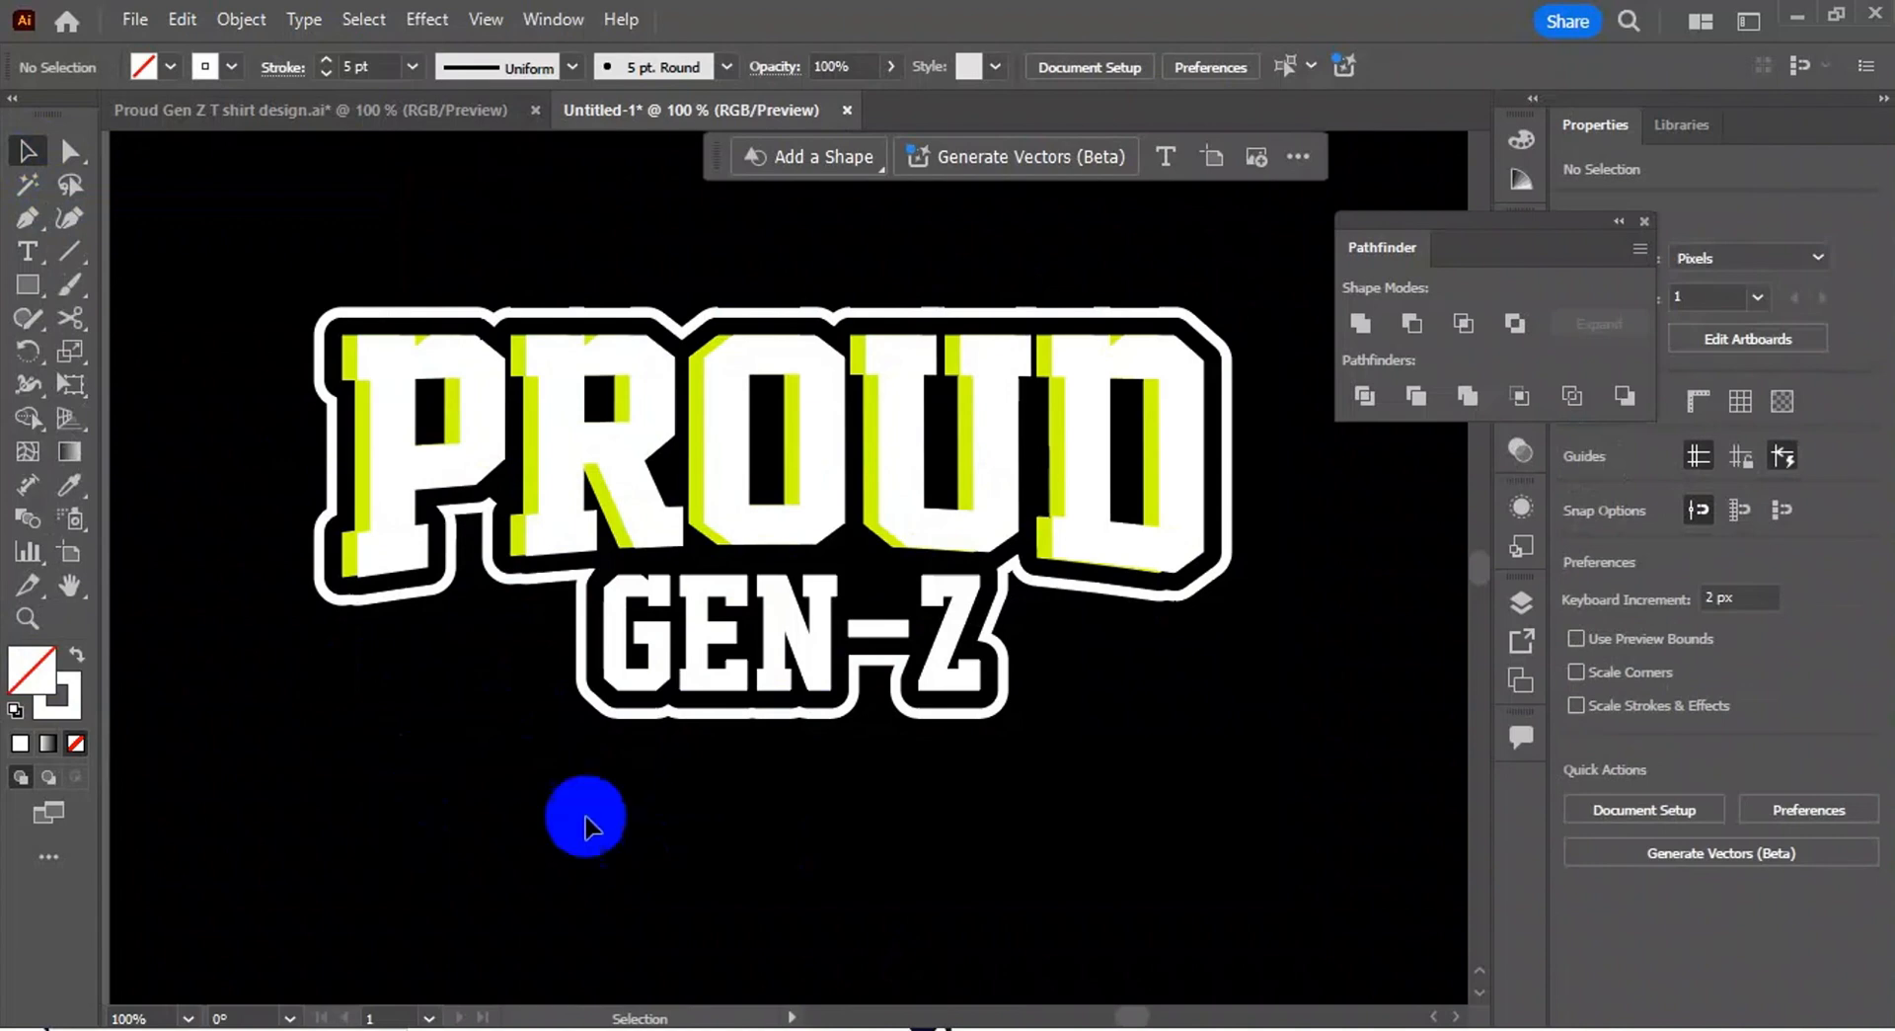
Step: Ungroup the lettering so that GEN-Z separates from the PROUD layers
{"action": "left_click", "coordinate": [769, 622]}
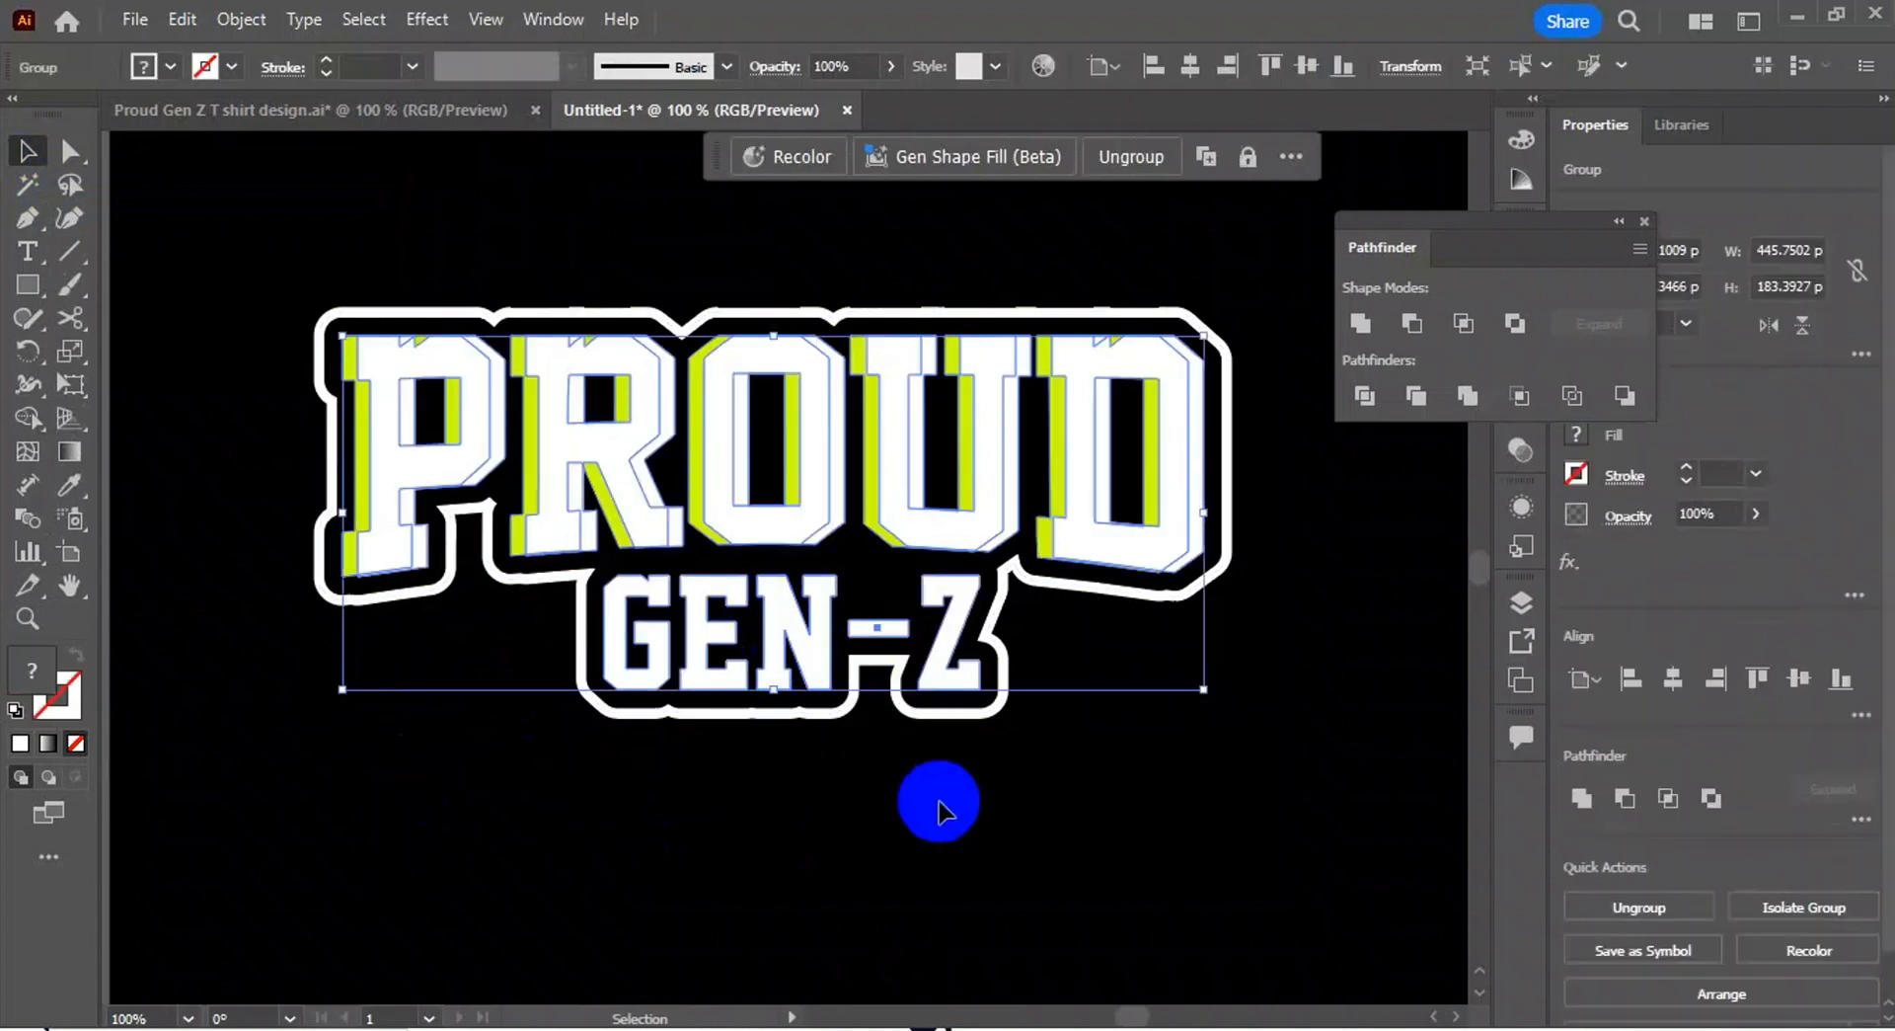
{"action": "right_click", "coordinate": [827, 586]}
{"action": "left_click", "coordinate": [829, 591]}
{"action": "left_click", "coordinate": [1003, 703]}
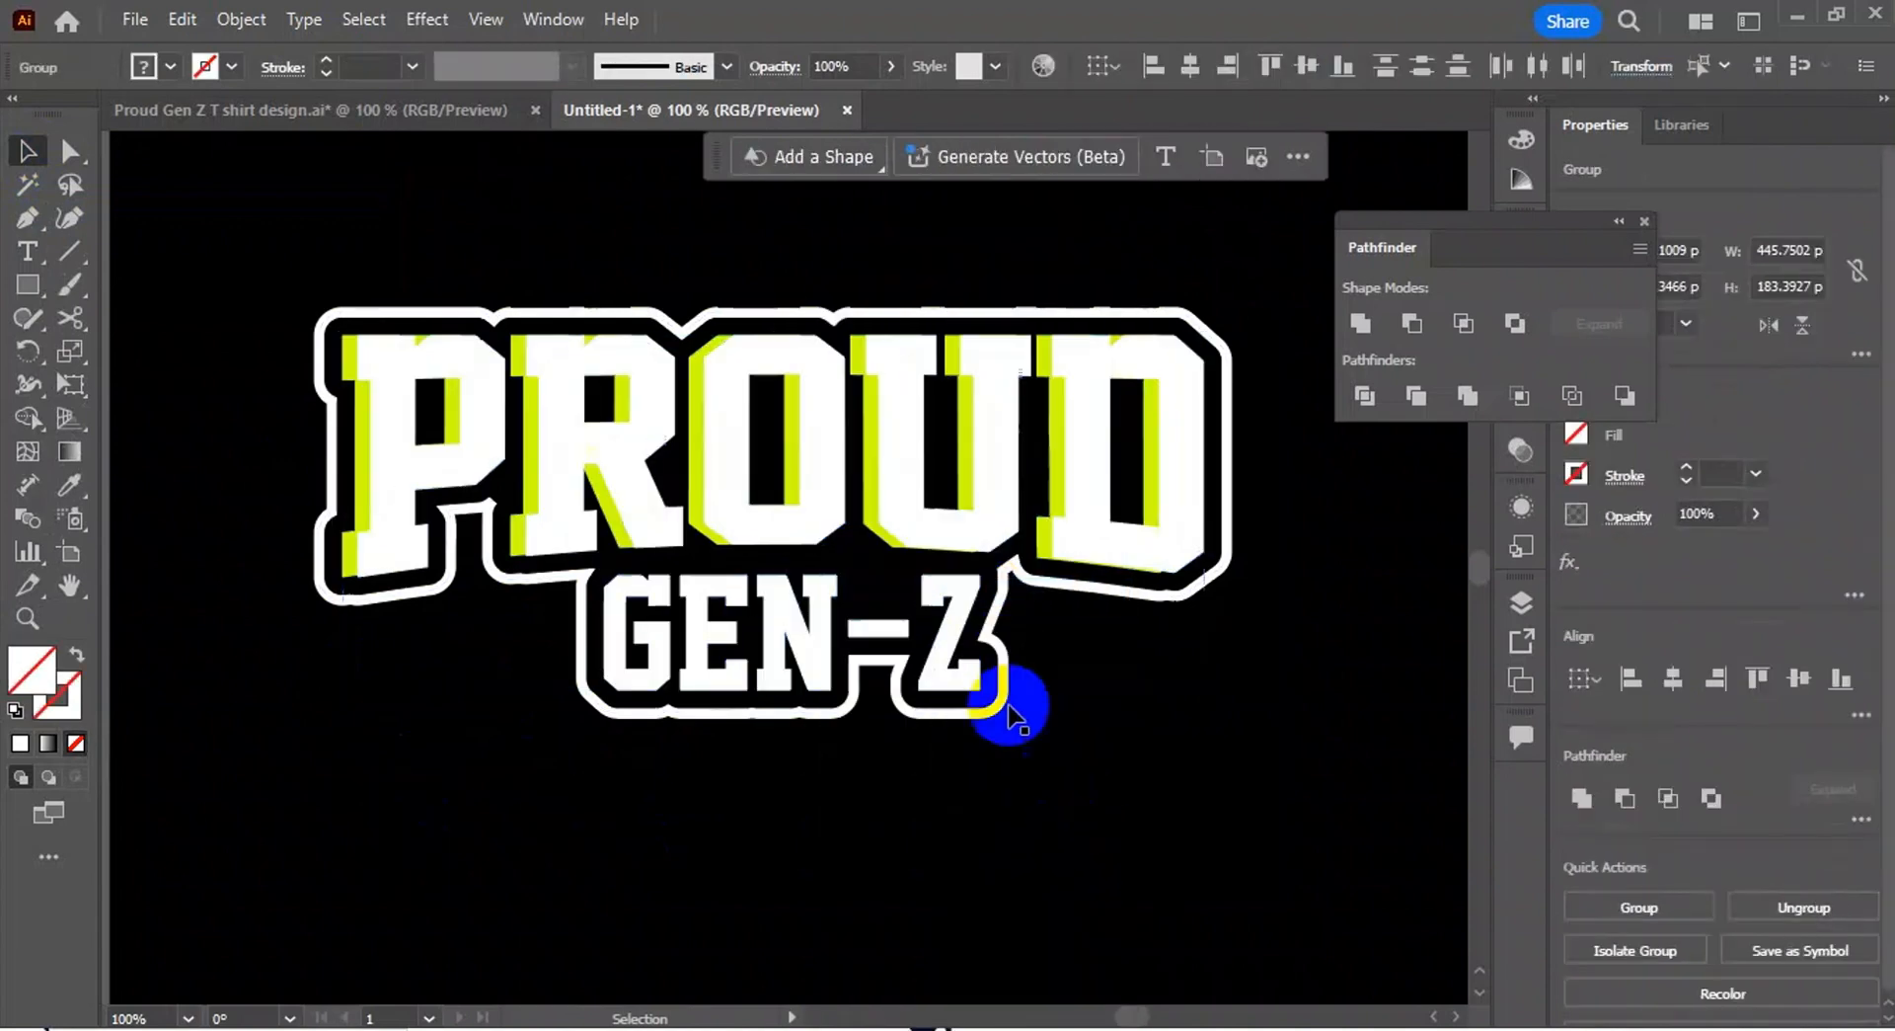
Step: Recolor GEN-Z by sampling the lime green of the PROUD offset layer with the Eyedropper
{"action": "left_click", "coordinate": [946, 627]}
{"action": "left_click", "coordinate": [71, 551]}
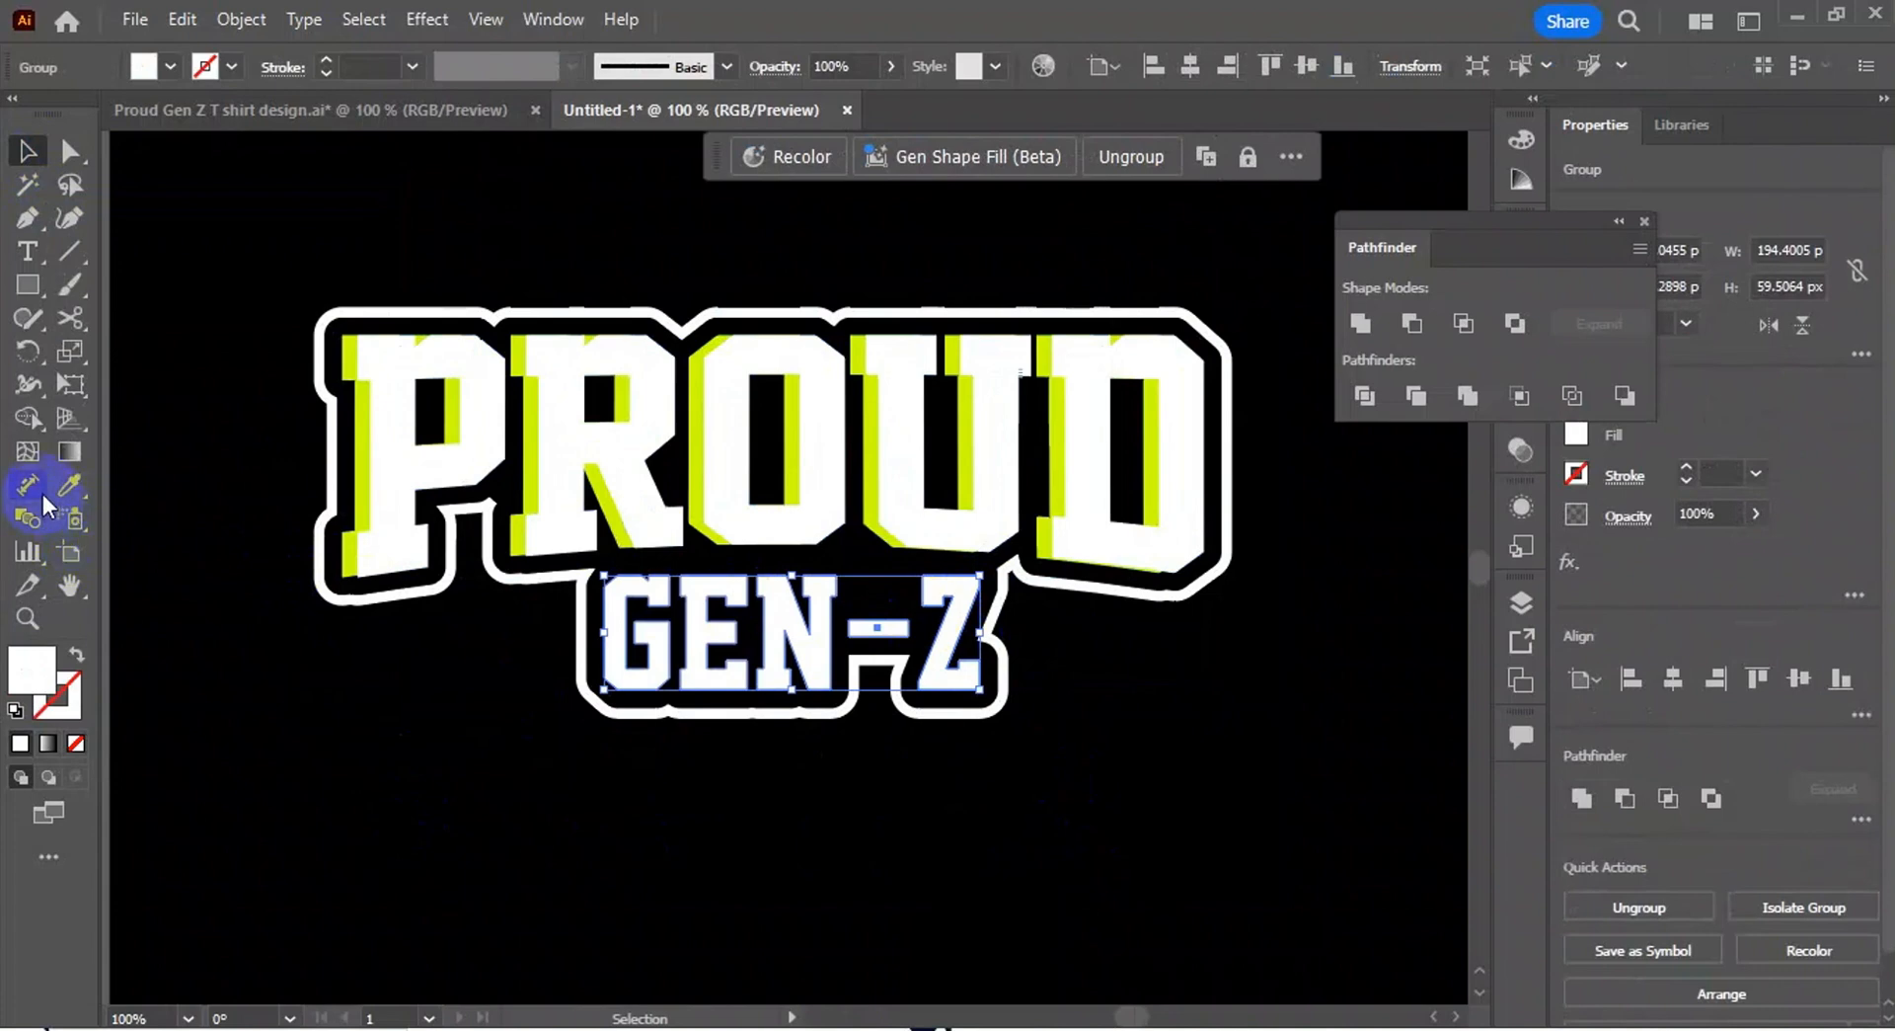
{"action": "left_click", "coordinate": [75, 481]}
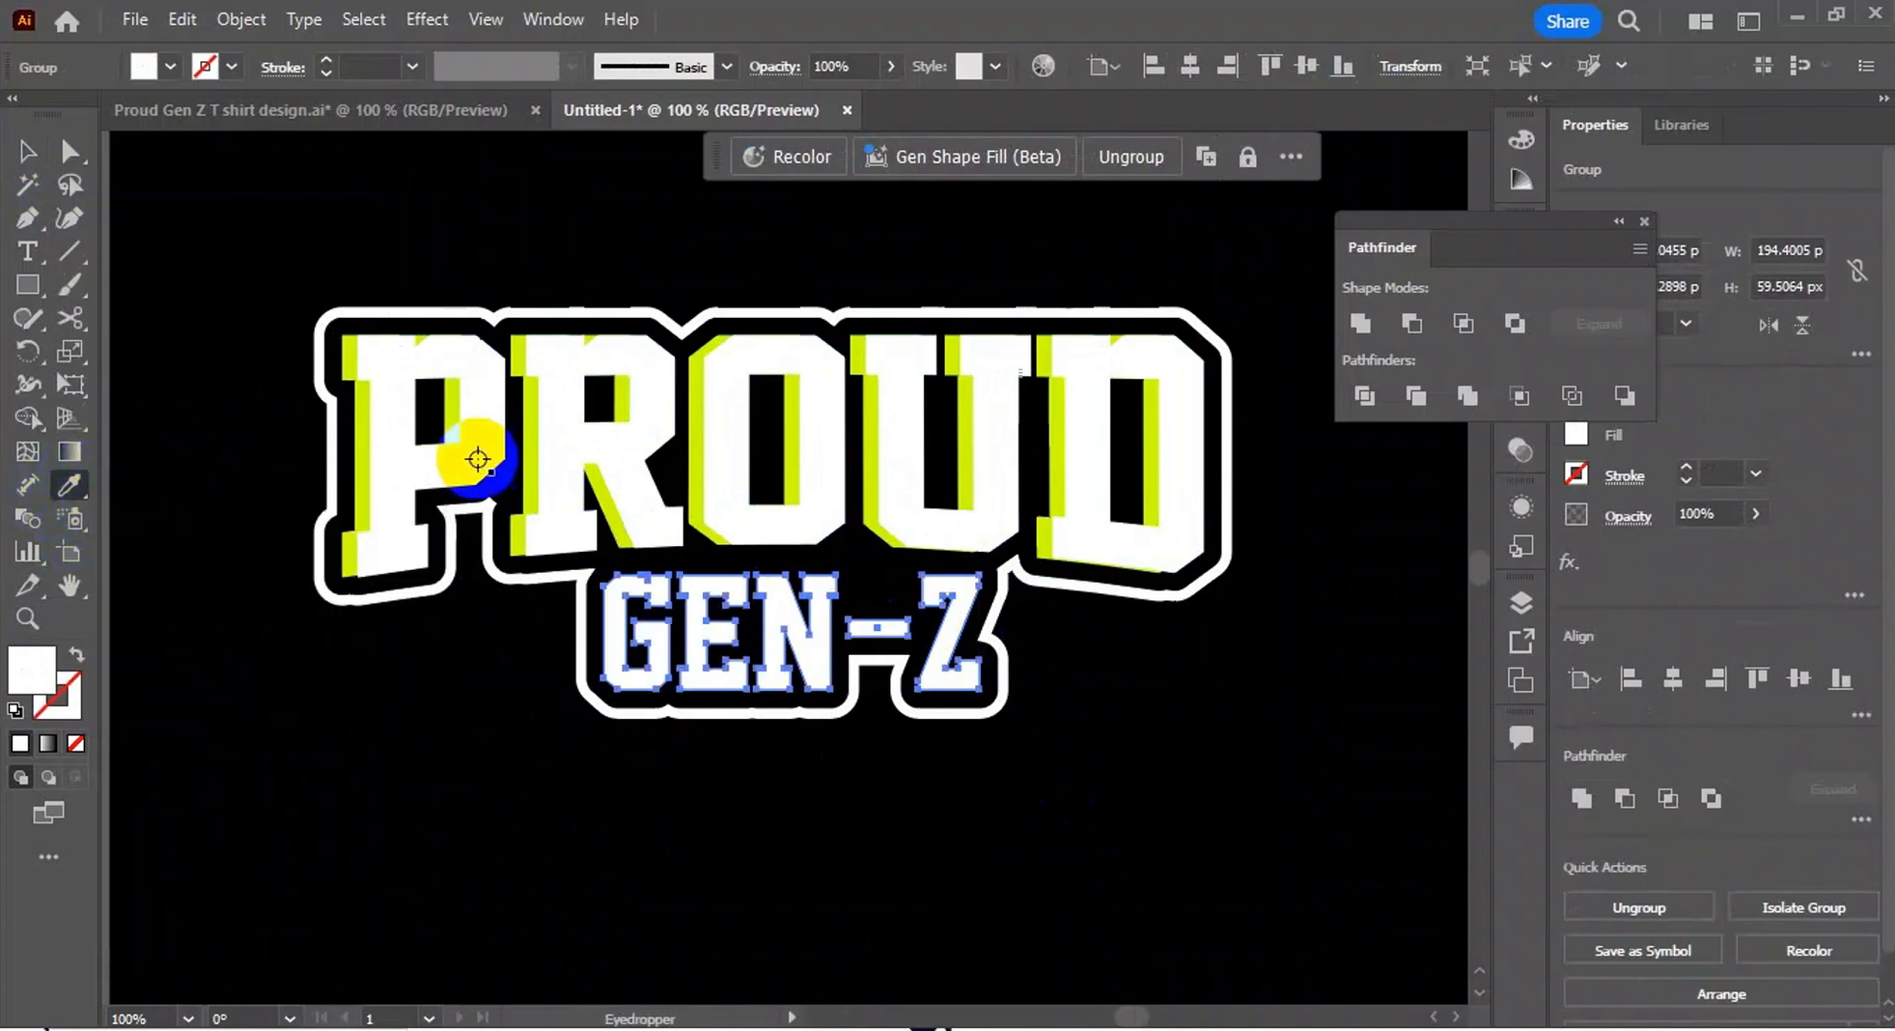
{"action": "left_click", "coordinate": [528, 432]}
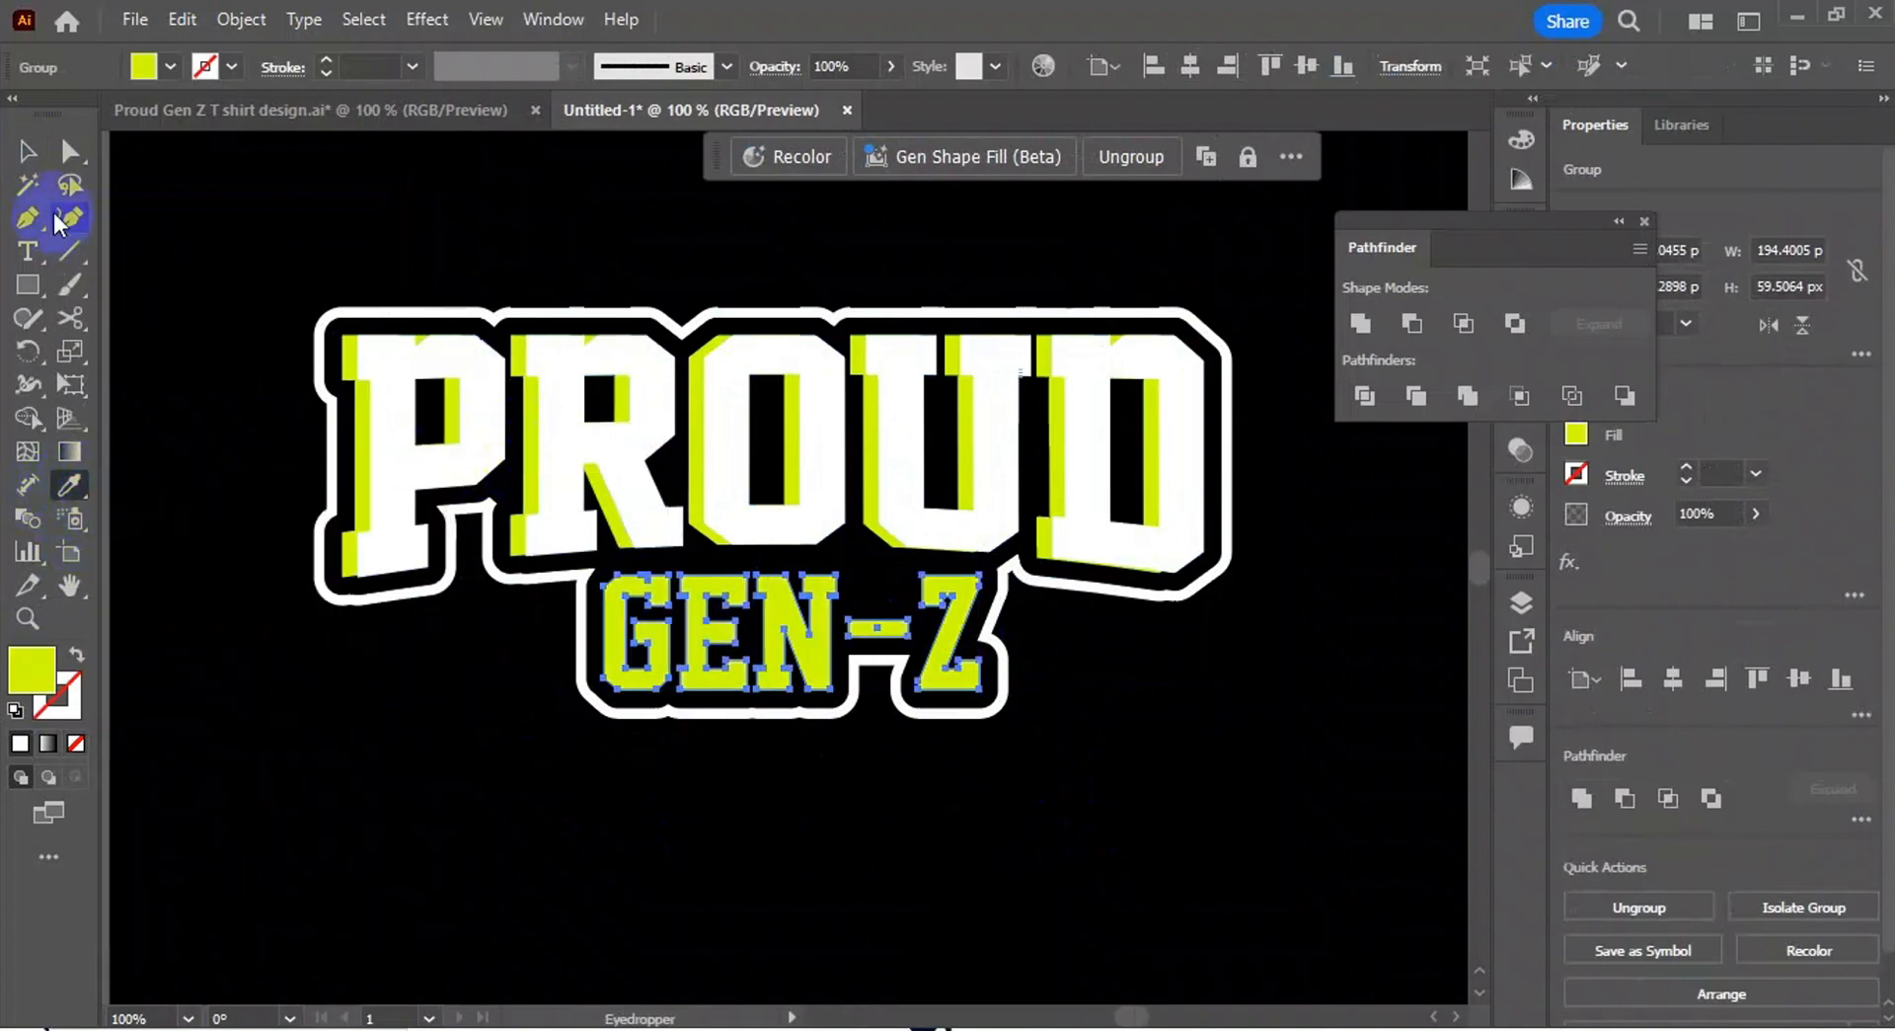
Step: Group all the lettering together with its white outline
{"action": "left_click", "coordinate": [29, 158]}
{"action": "left_click_drag", "start_coordinate": [247, 242], "coordinate": [1274, 760]}
{"action": "right_click", "coordinate": [801, 484]}
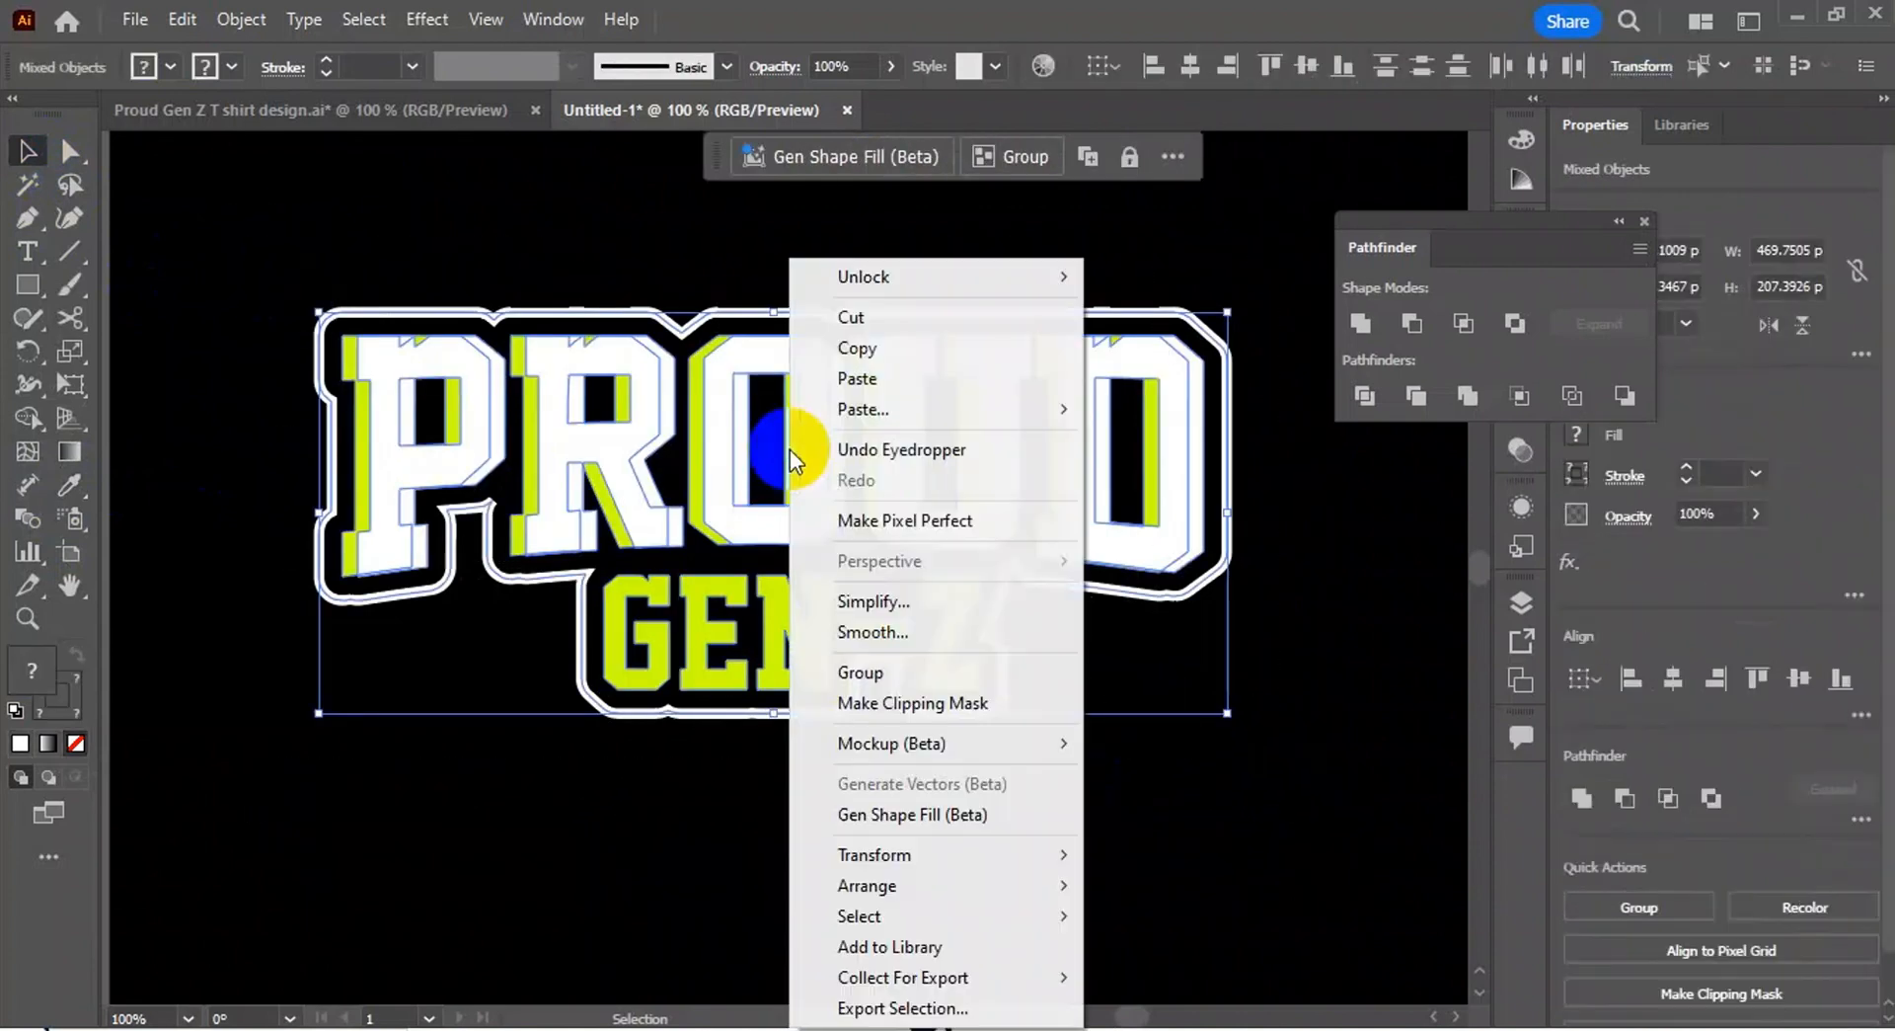
{"action": "left_click", "coordinate": [940, 671]}
{"action": "left_click", "coordinate": [741, 528]}
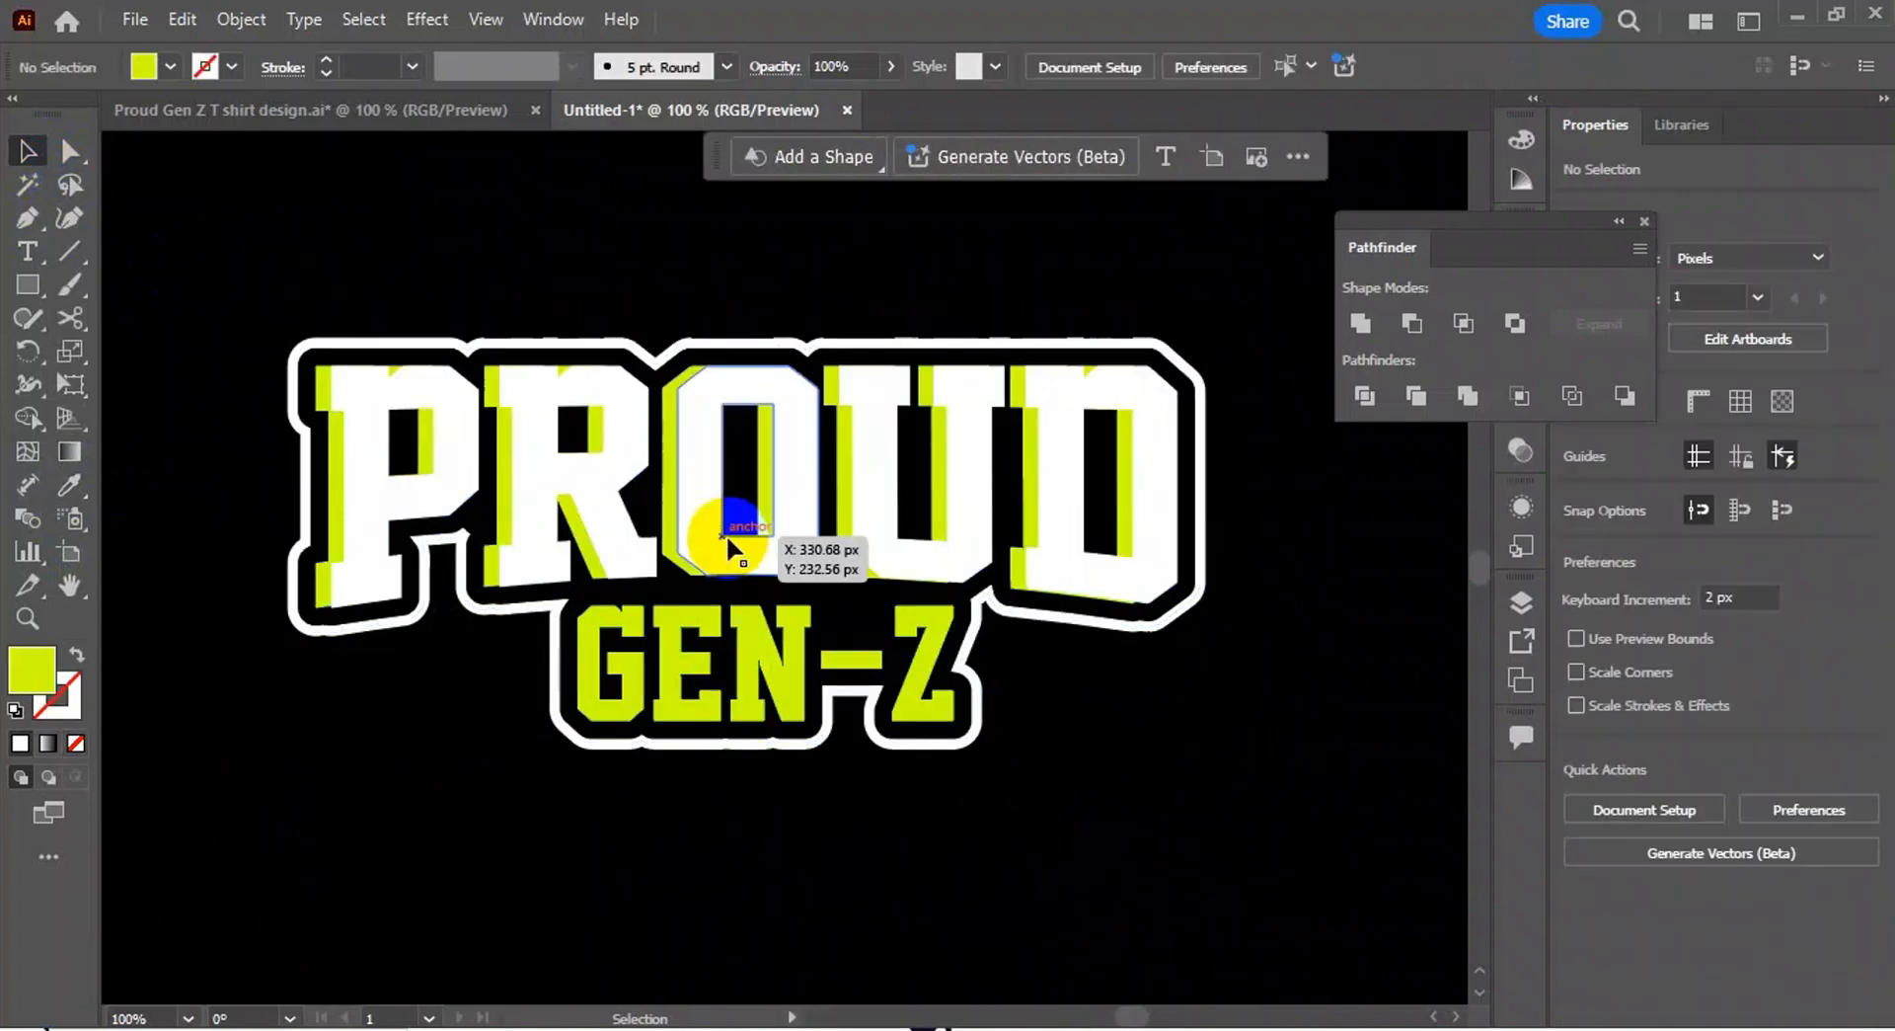
Step: Expand the fill and stroke of the grouped design and scale it down slightly
{"action": "left_click", "coordinate": [729, 538]}
{"action": "left_click", "coordinate": [230, 24]}
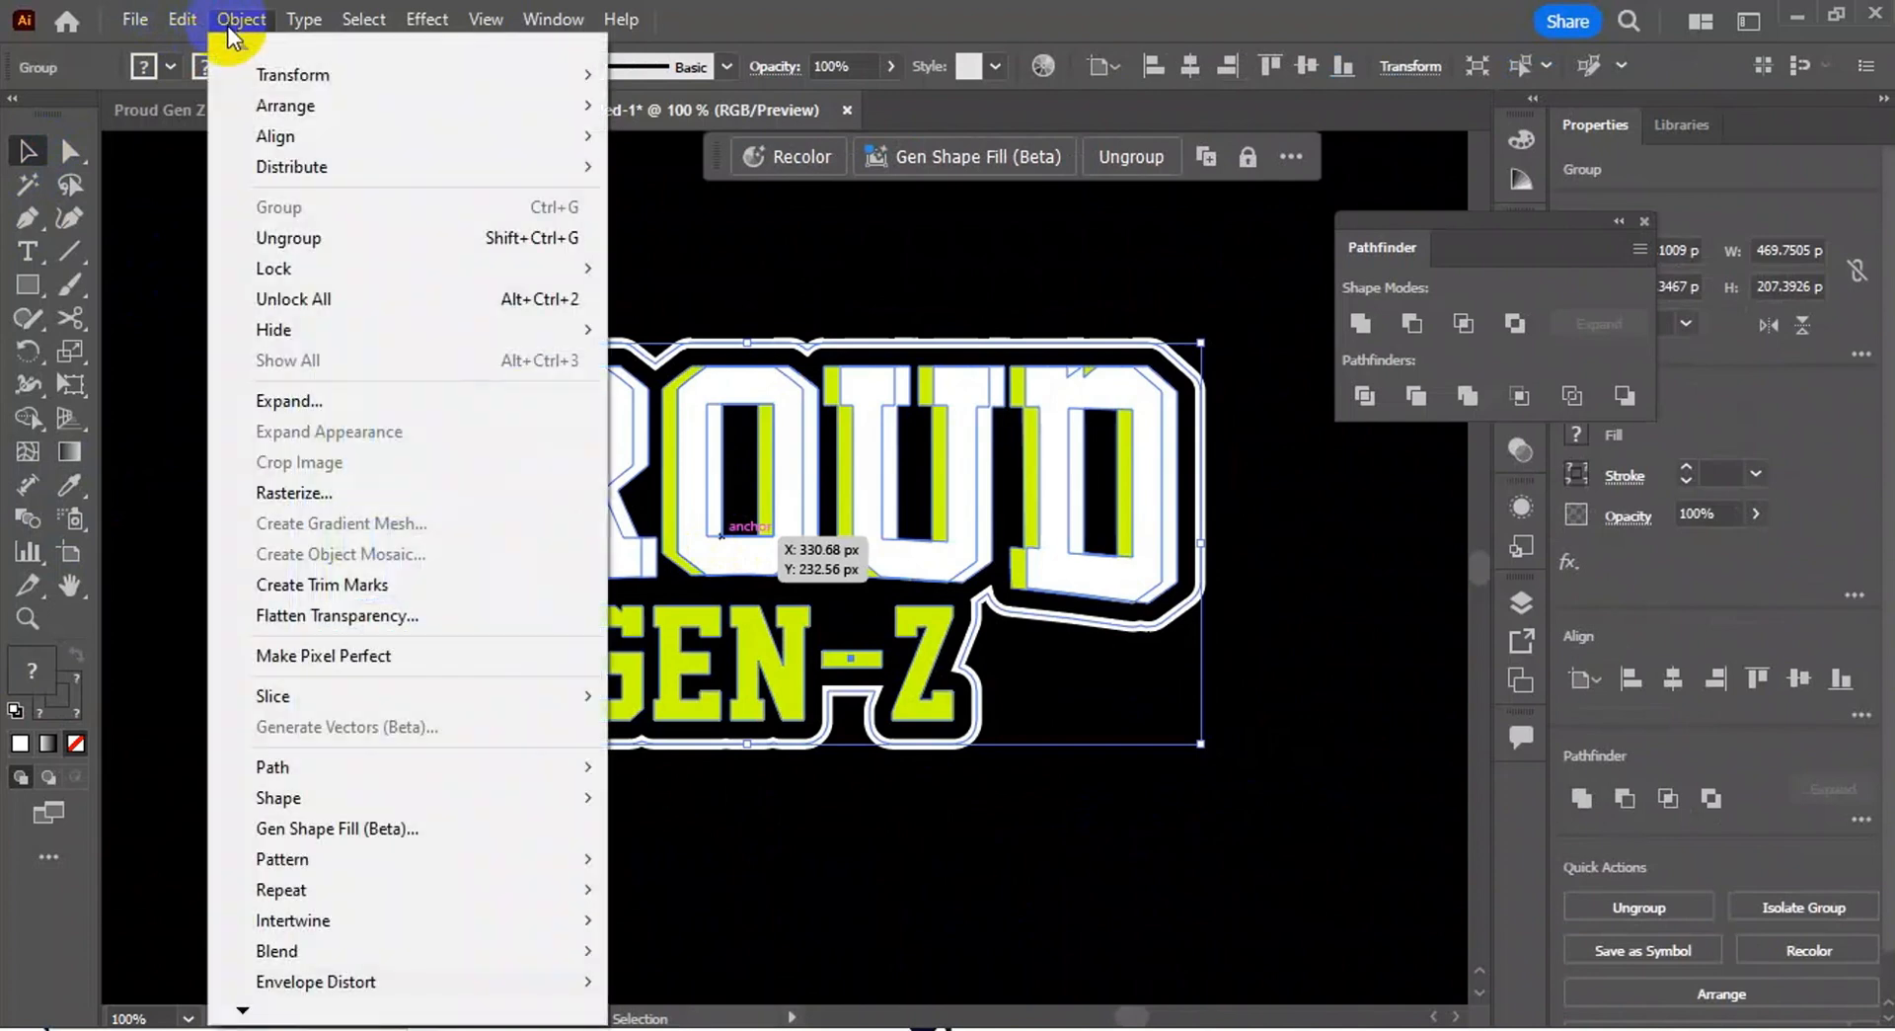
{"action": "left_click", "coordinate": [375, 410]}
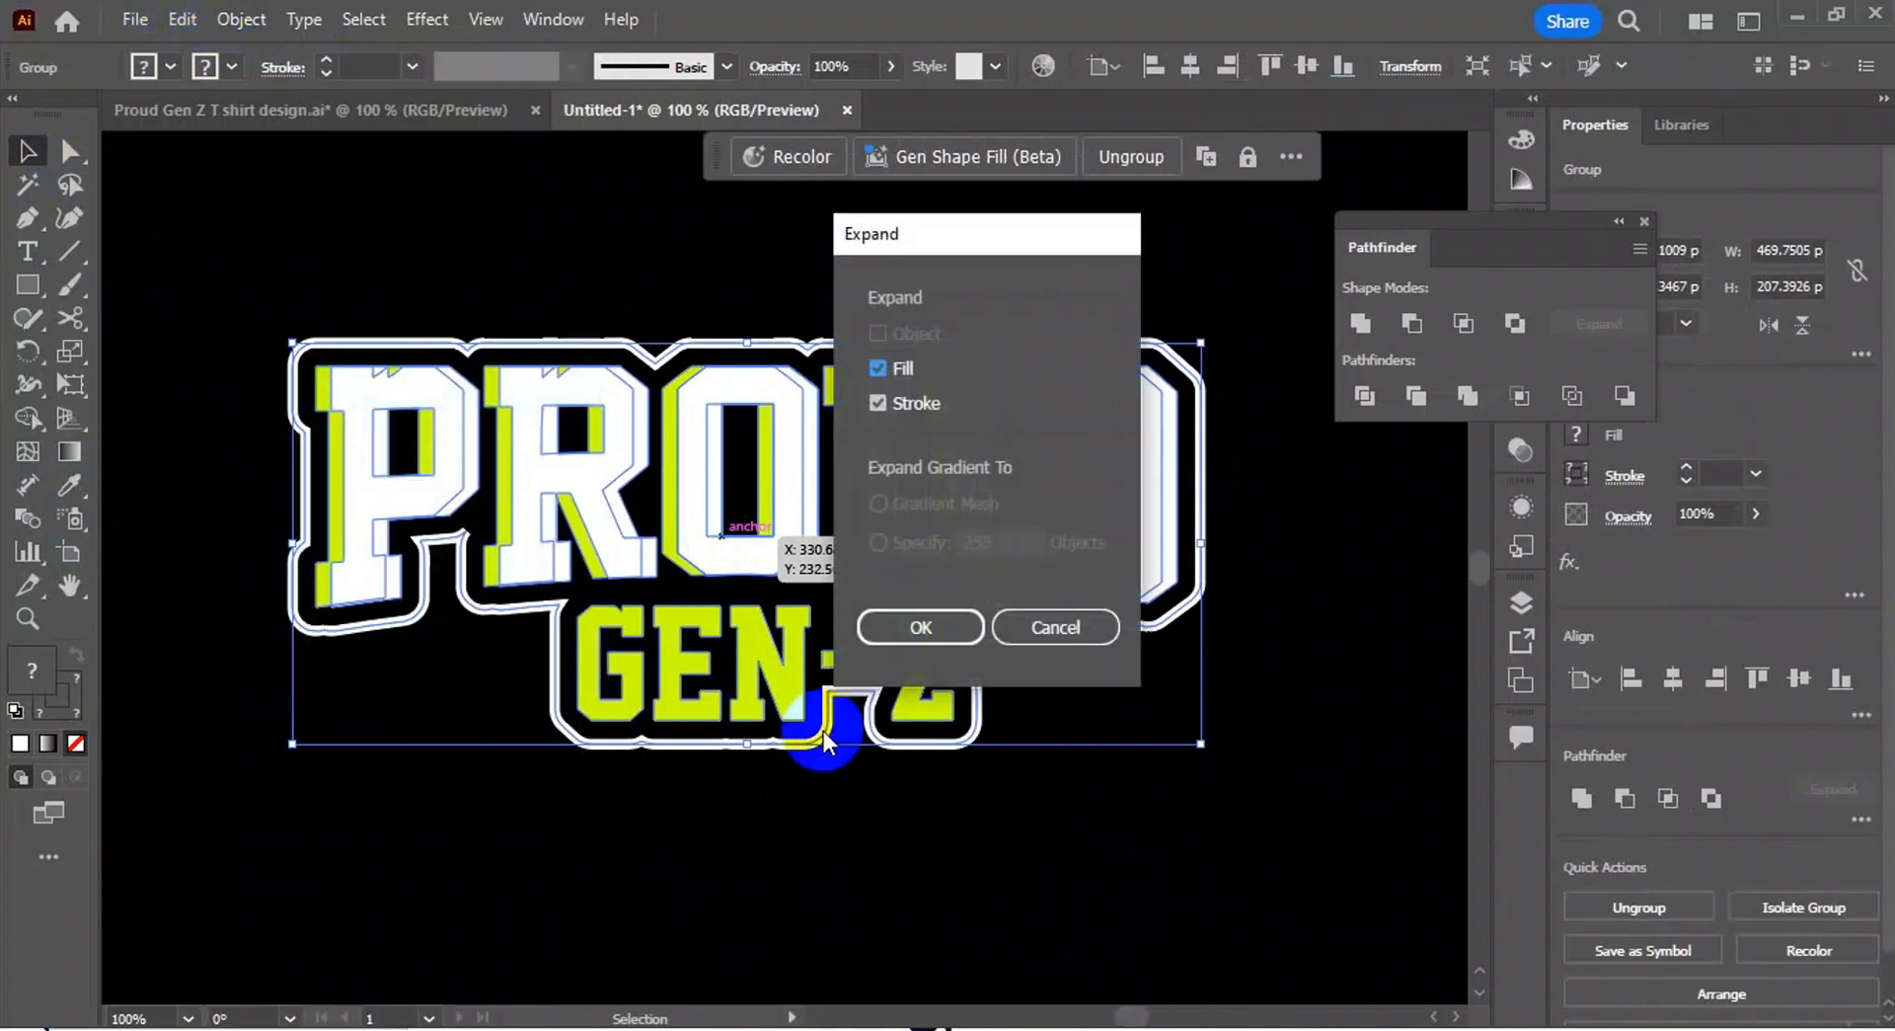
{"action": "left_click", "coordinate": [922, 628]}
{"action": "left_click_drag", "start_coordinate": [1210, 761], "coordinate": [1205, 752]}
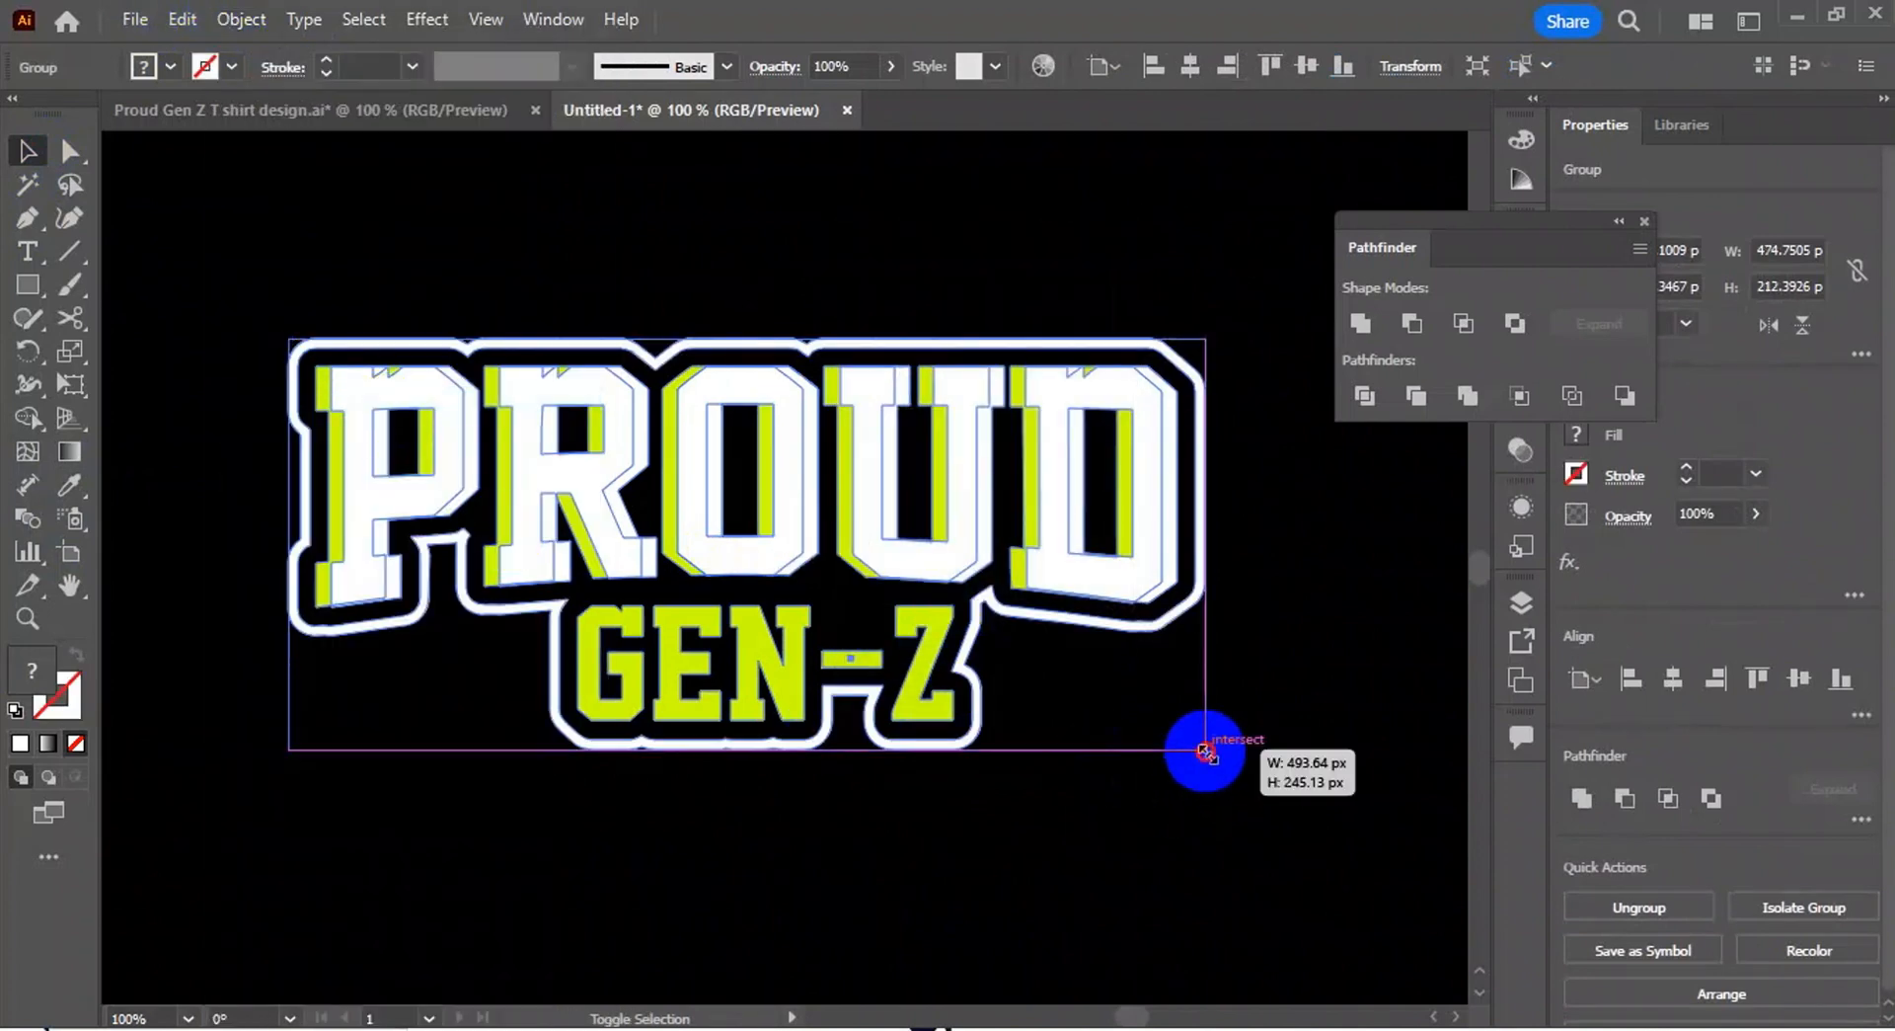
{"action": "left_click", "coordinate": [1159, 826]}
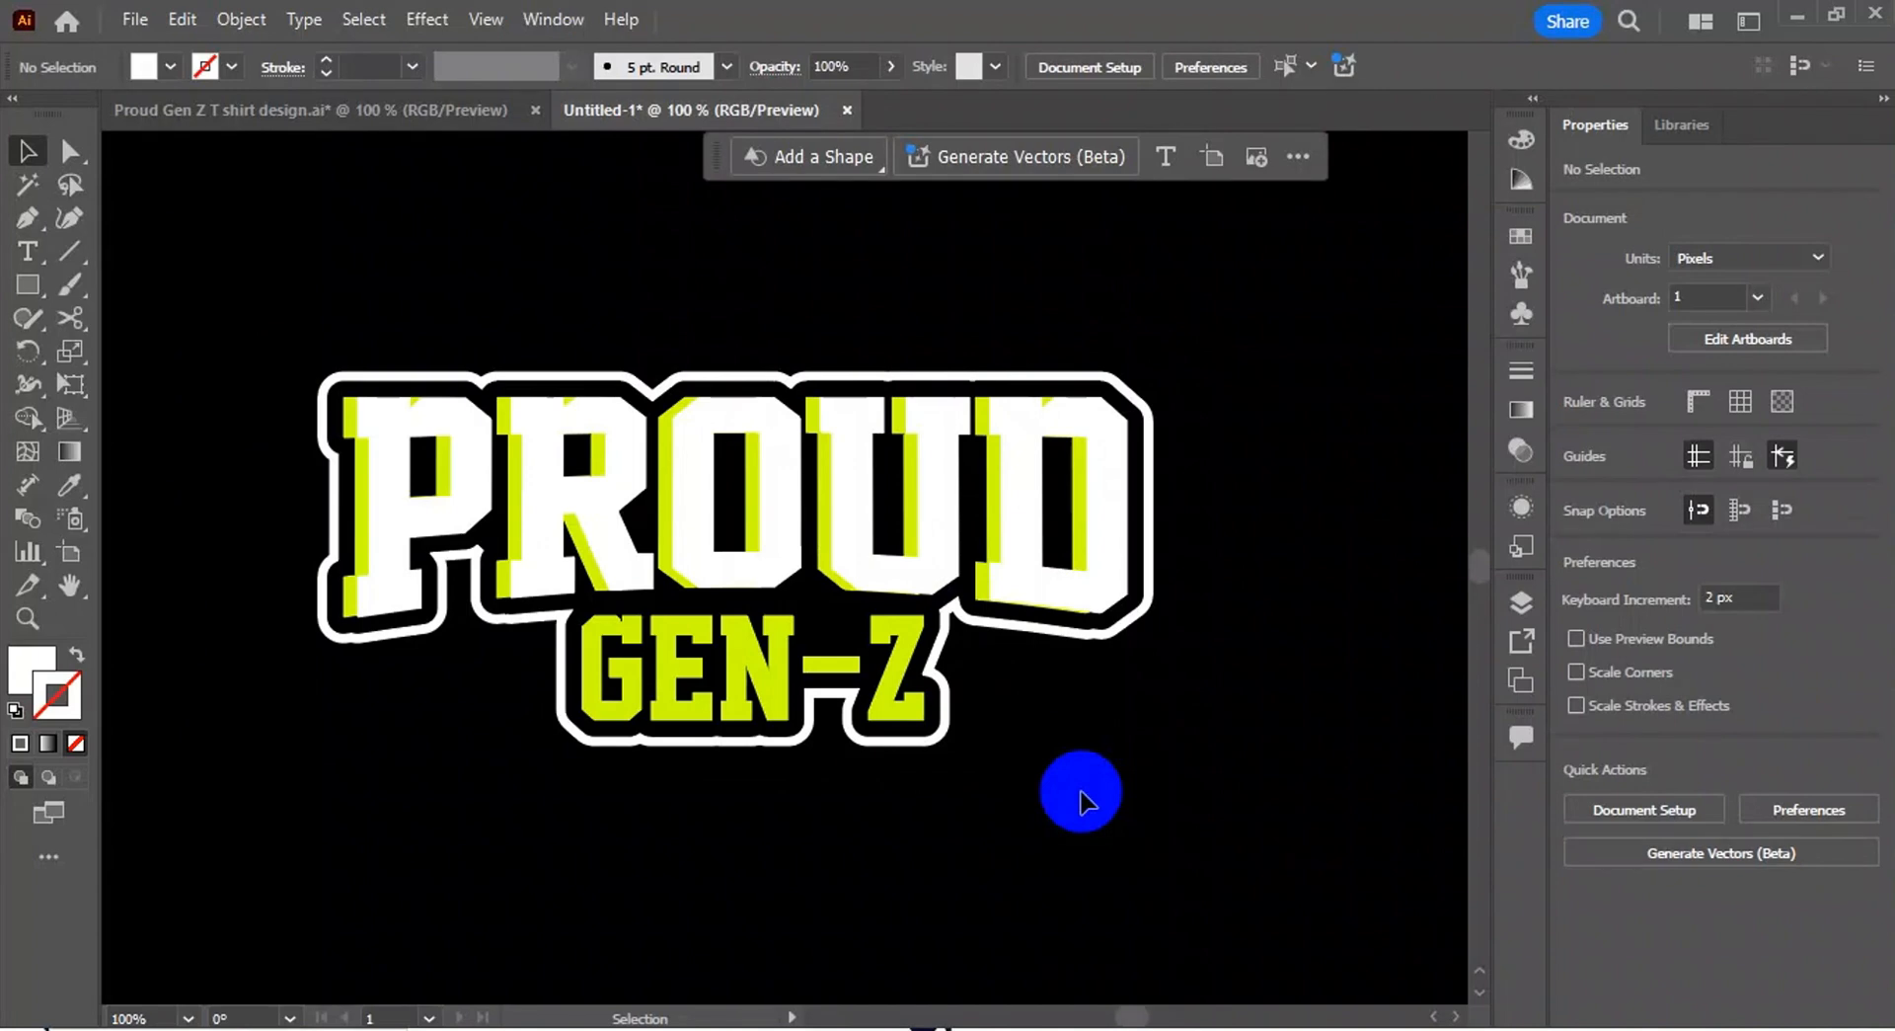